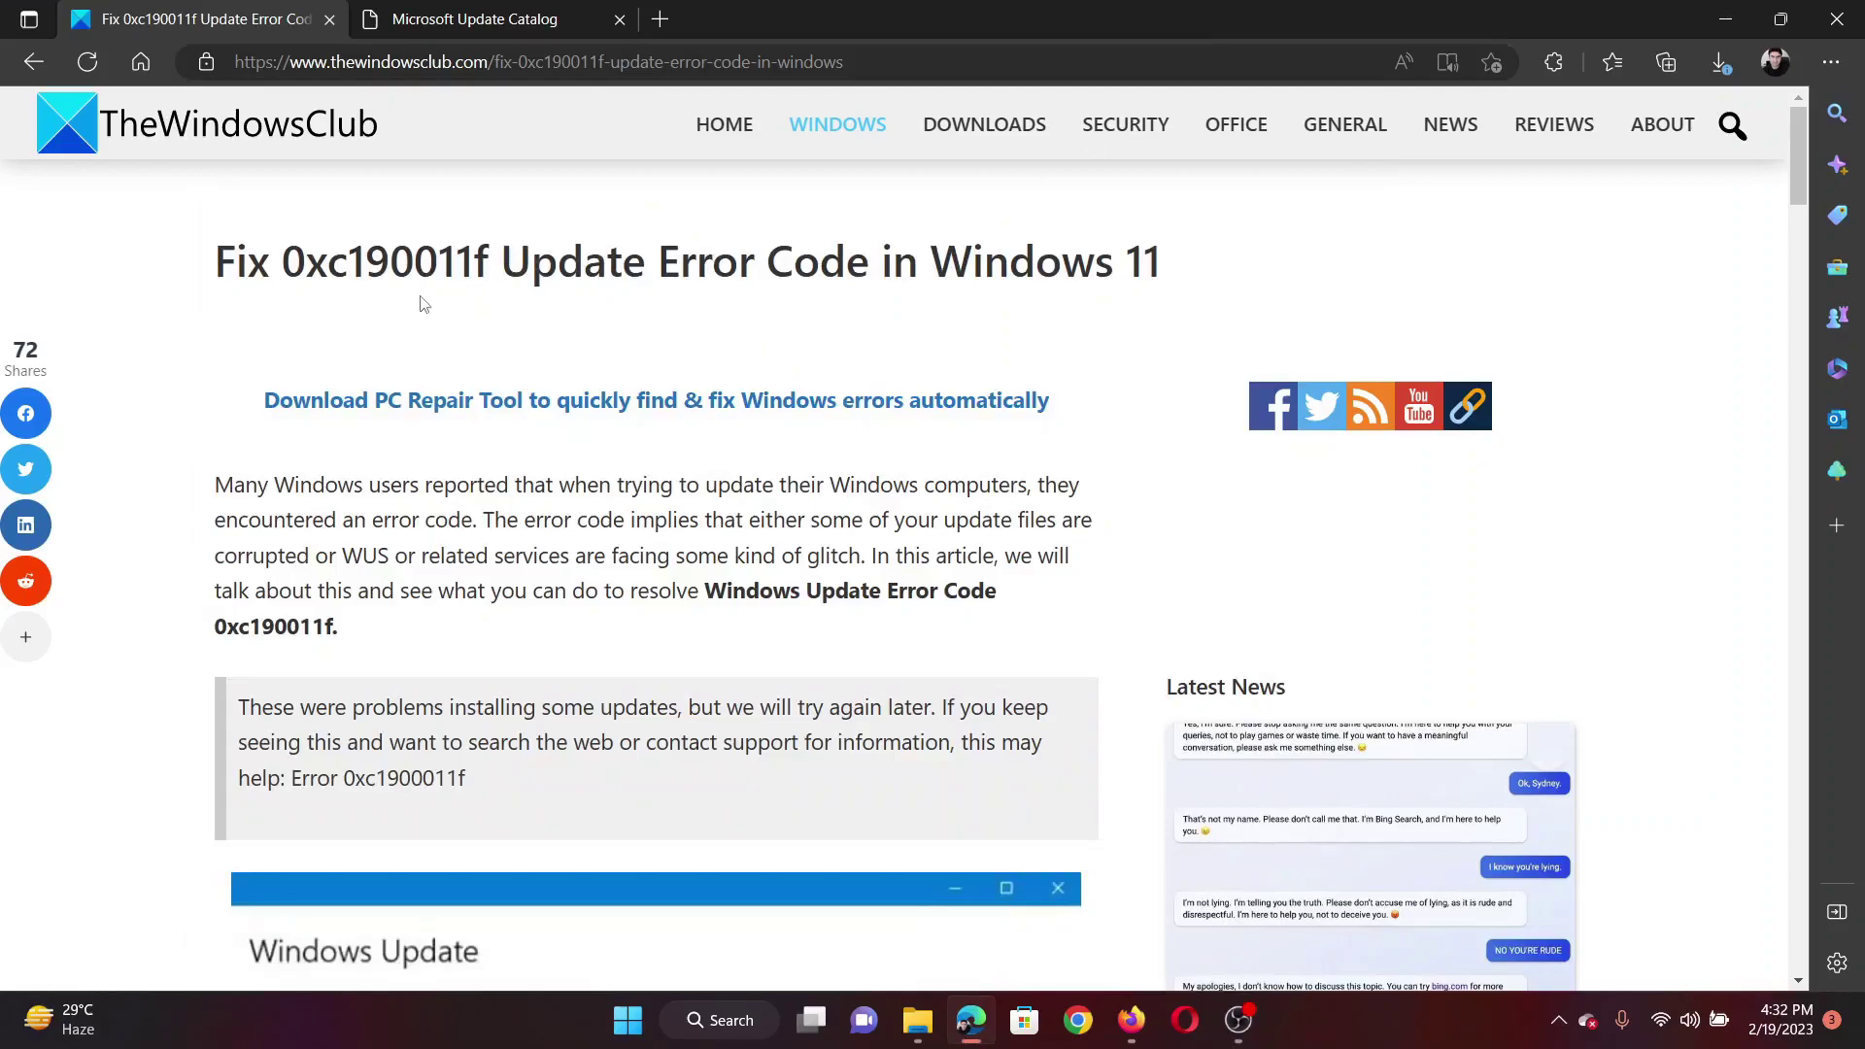
Step: Scroll to the six-fix list and highlight the first fix, running the troubleshooter
{"action": "left_click_drag", "start_coordinate": [287, 262], "coordinate": [332, 270]}
{"action": "left_click", "coordinate": [445, 271]}
{"action": "scroll", "coordinate": [550, 601], "scroll_direction": "down", "scroll_amount": 10}
{"action": "scroll", "coordinate": [550, 612], "scroll_direction": "down", "scroll_amount": 5}
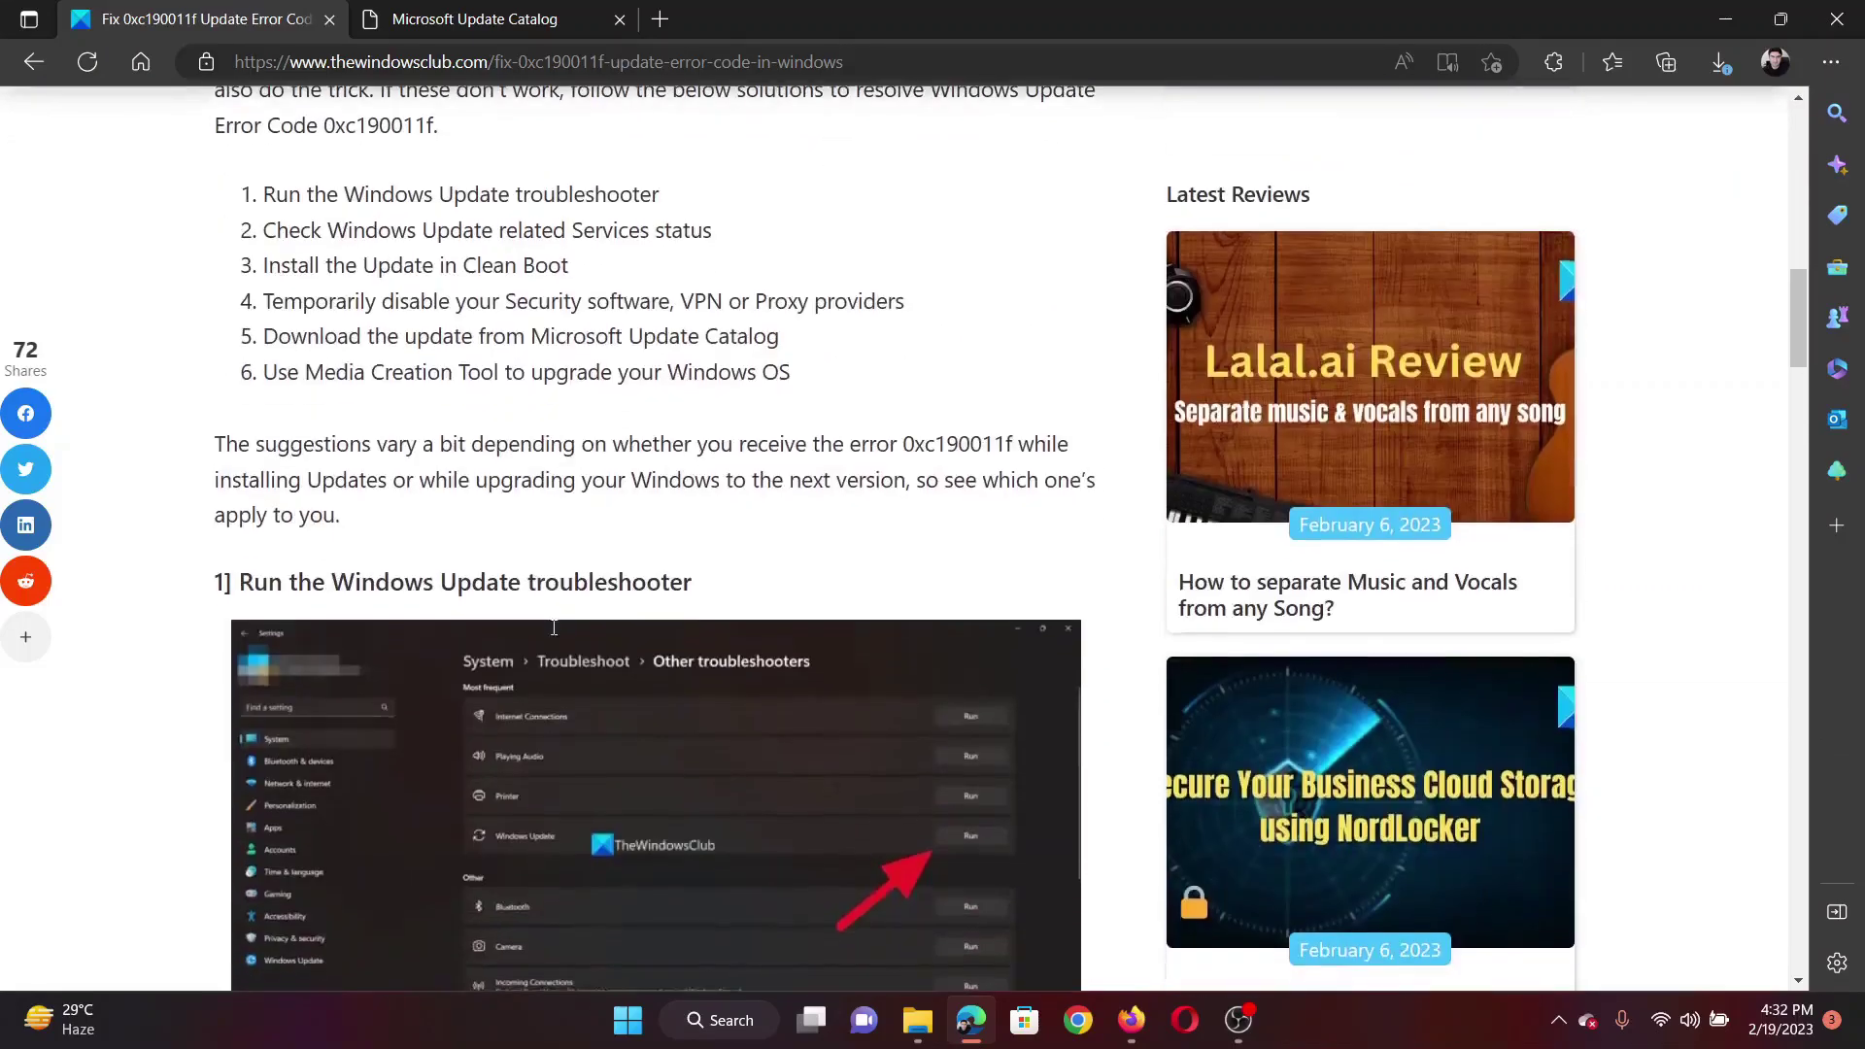
{"action": "scroll", "coordinate": [555, 628], "scroll_direction": "up", "scroll_amount": 3}
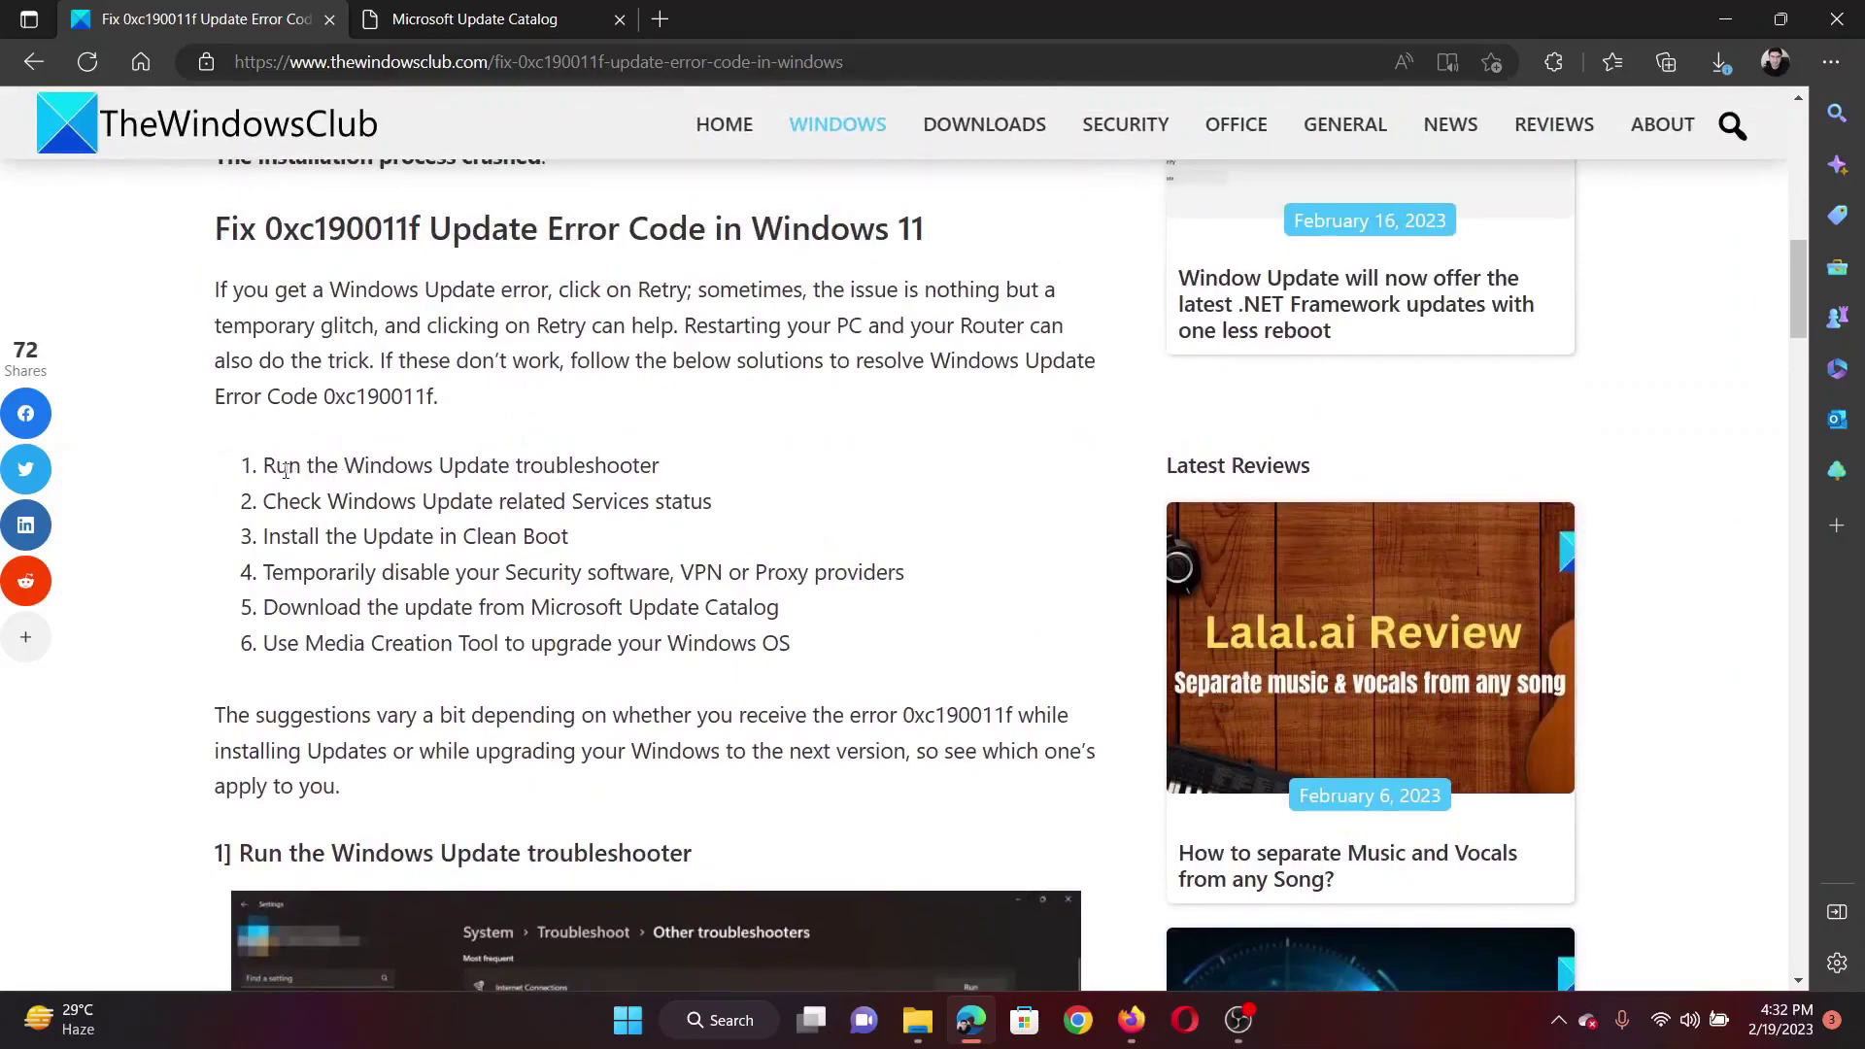
{"action": "left_click_drag", "start_coordinate": [276, 466], "coordinate": [656, 467]}
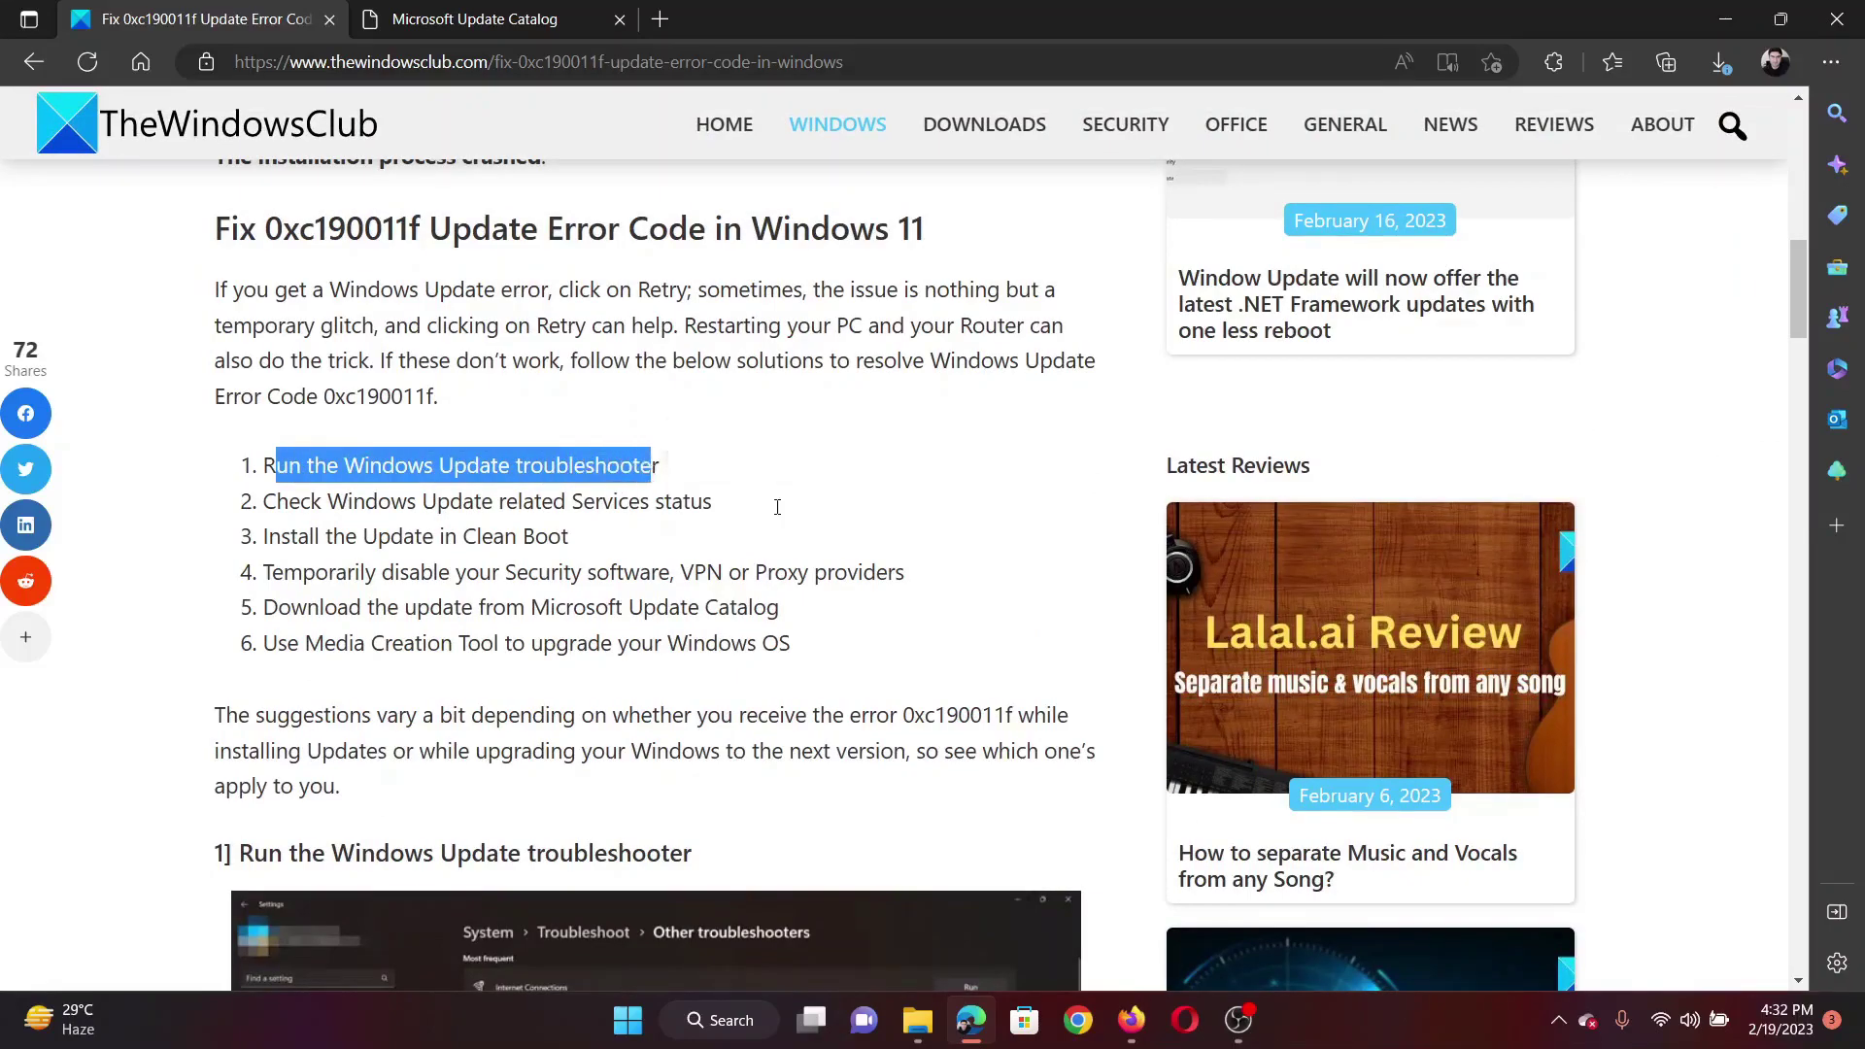
{"action": "left_click", "coordinate": [777, 506]}
{"action": "right_click", "coordinate": [626, 1020]}
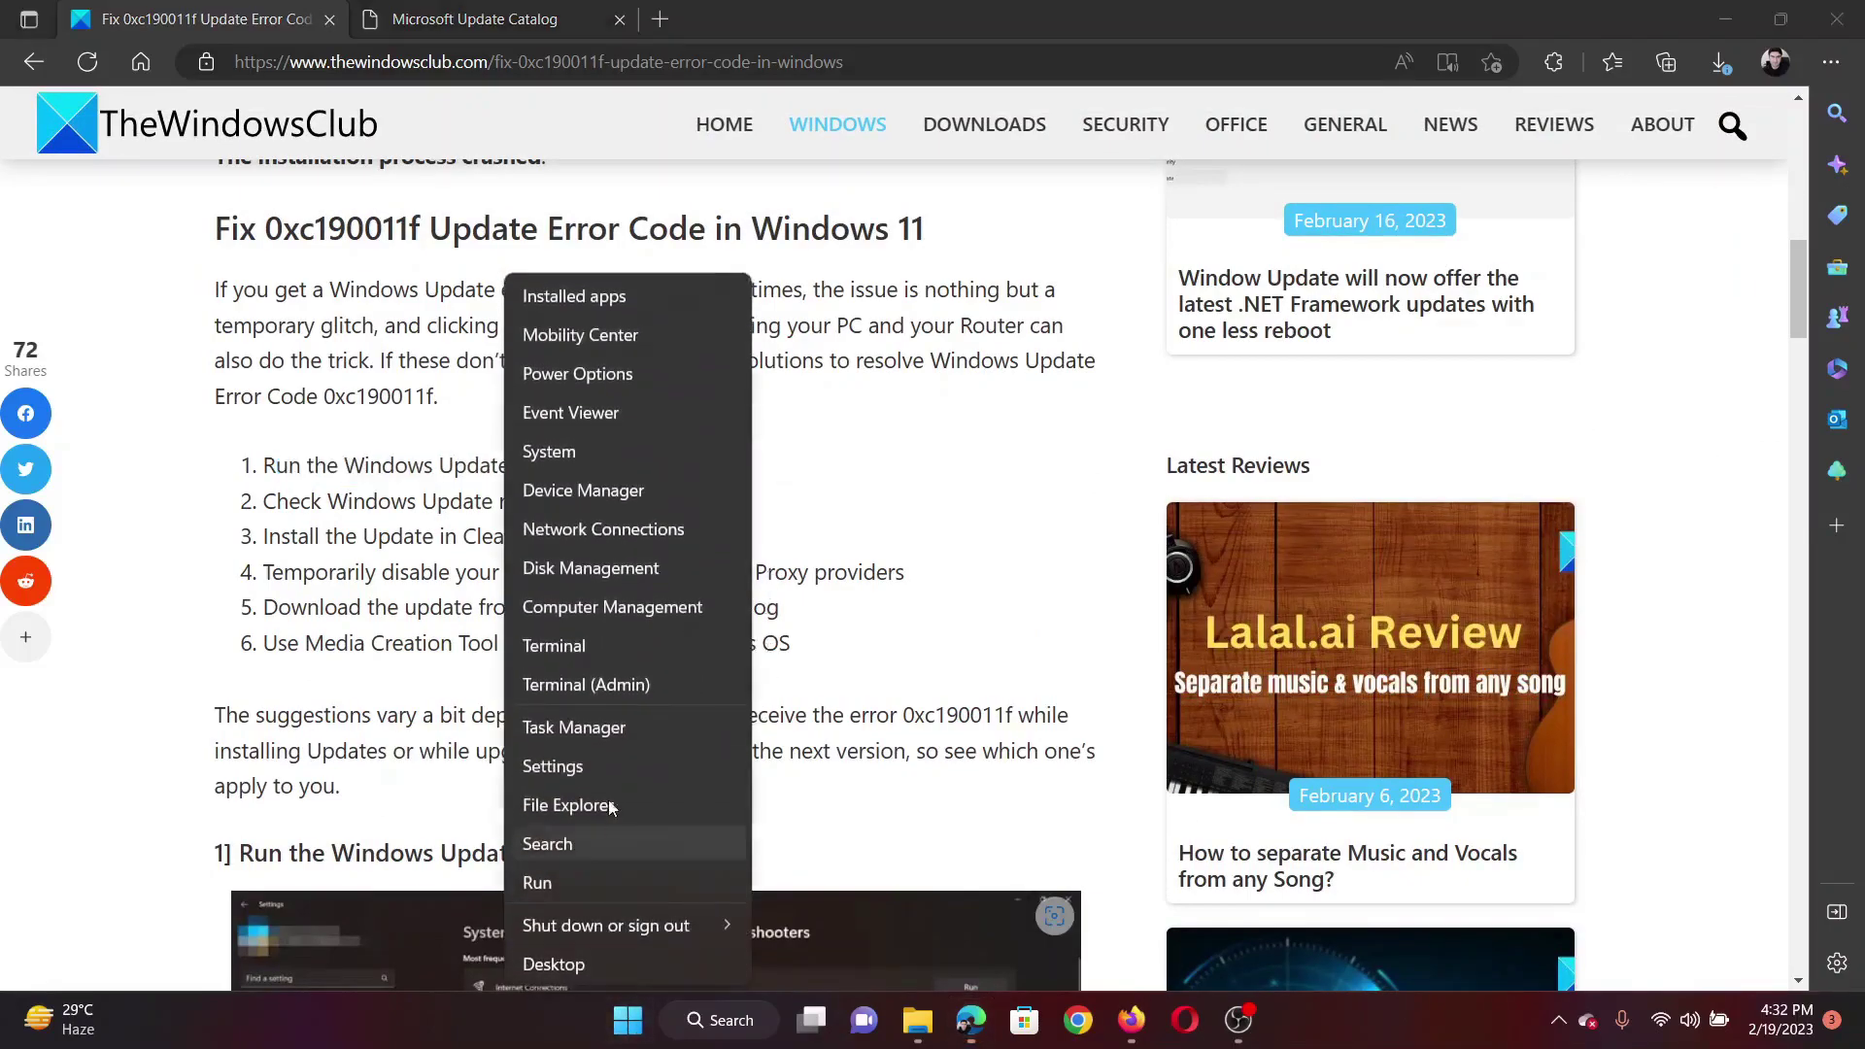
{"action": "left_click", "coordinate": [600, 765]}
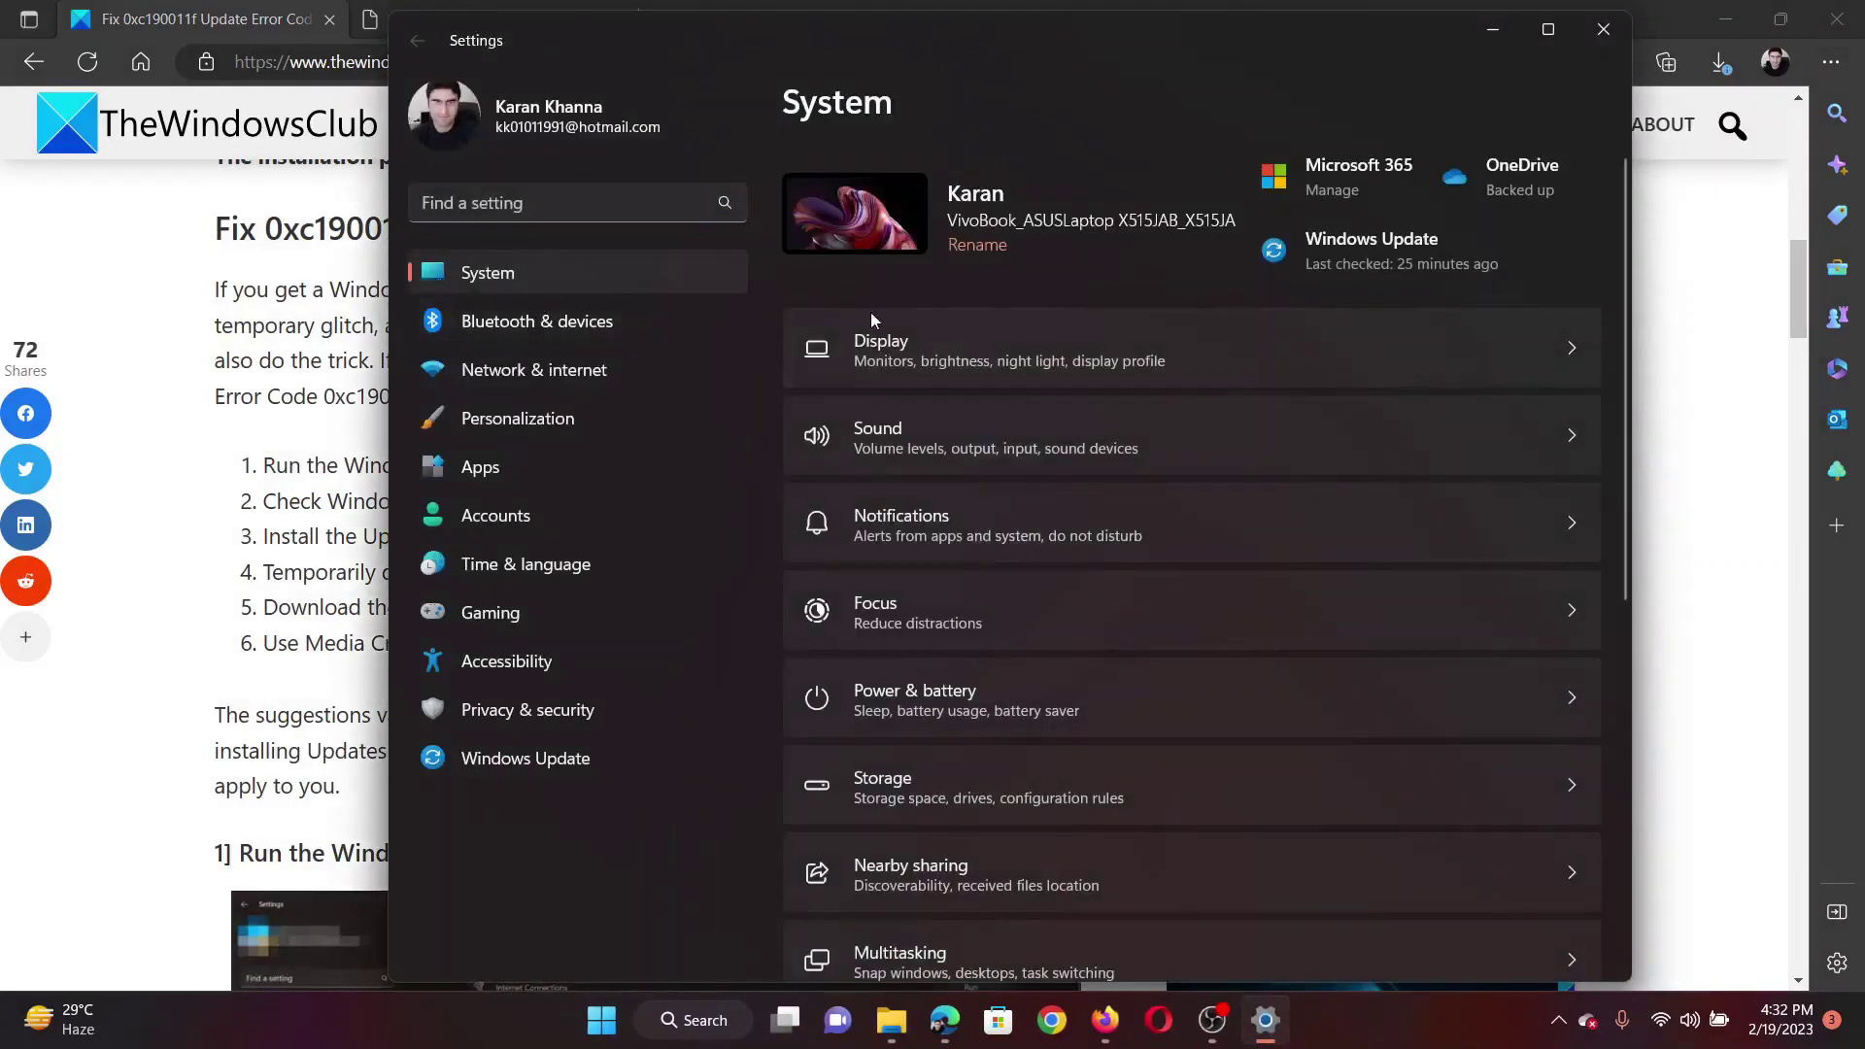
{"action": "scroll", "coordinate": [1103, 554], "scroll_direction": "down", "scroll_amount": 3}
{"action": "scroll", "coordinate": [1109, 610], "scroll_direction": "down", "scroll_amount": 2}
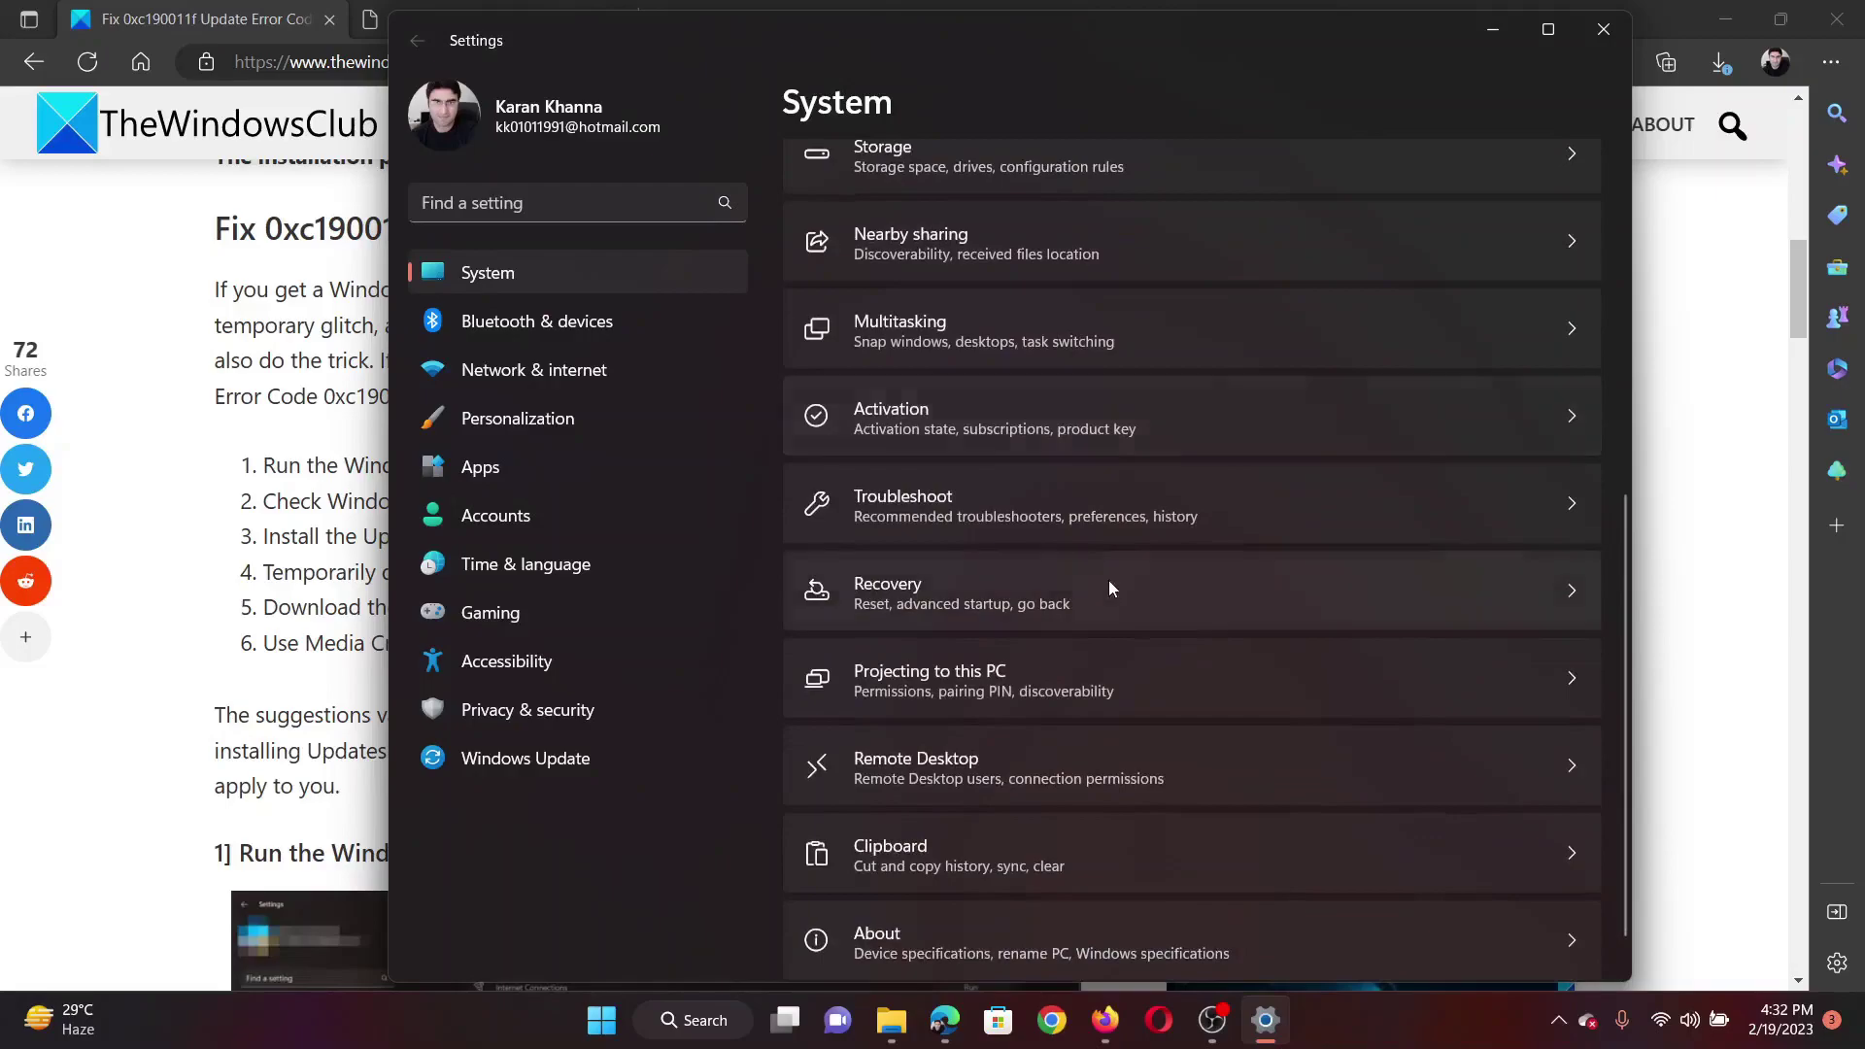
{"action": "left_click", "coordinate": [1109, 496]}
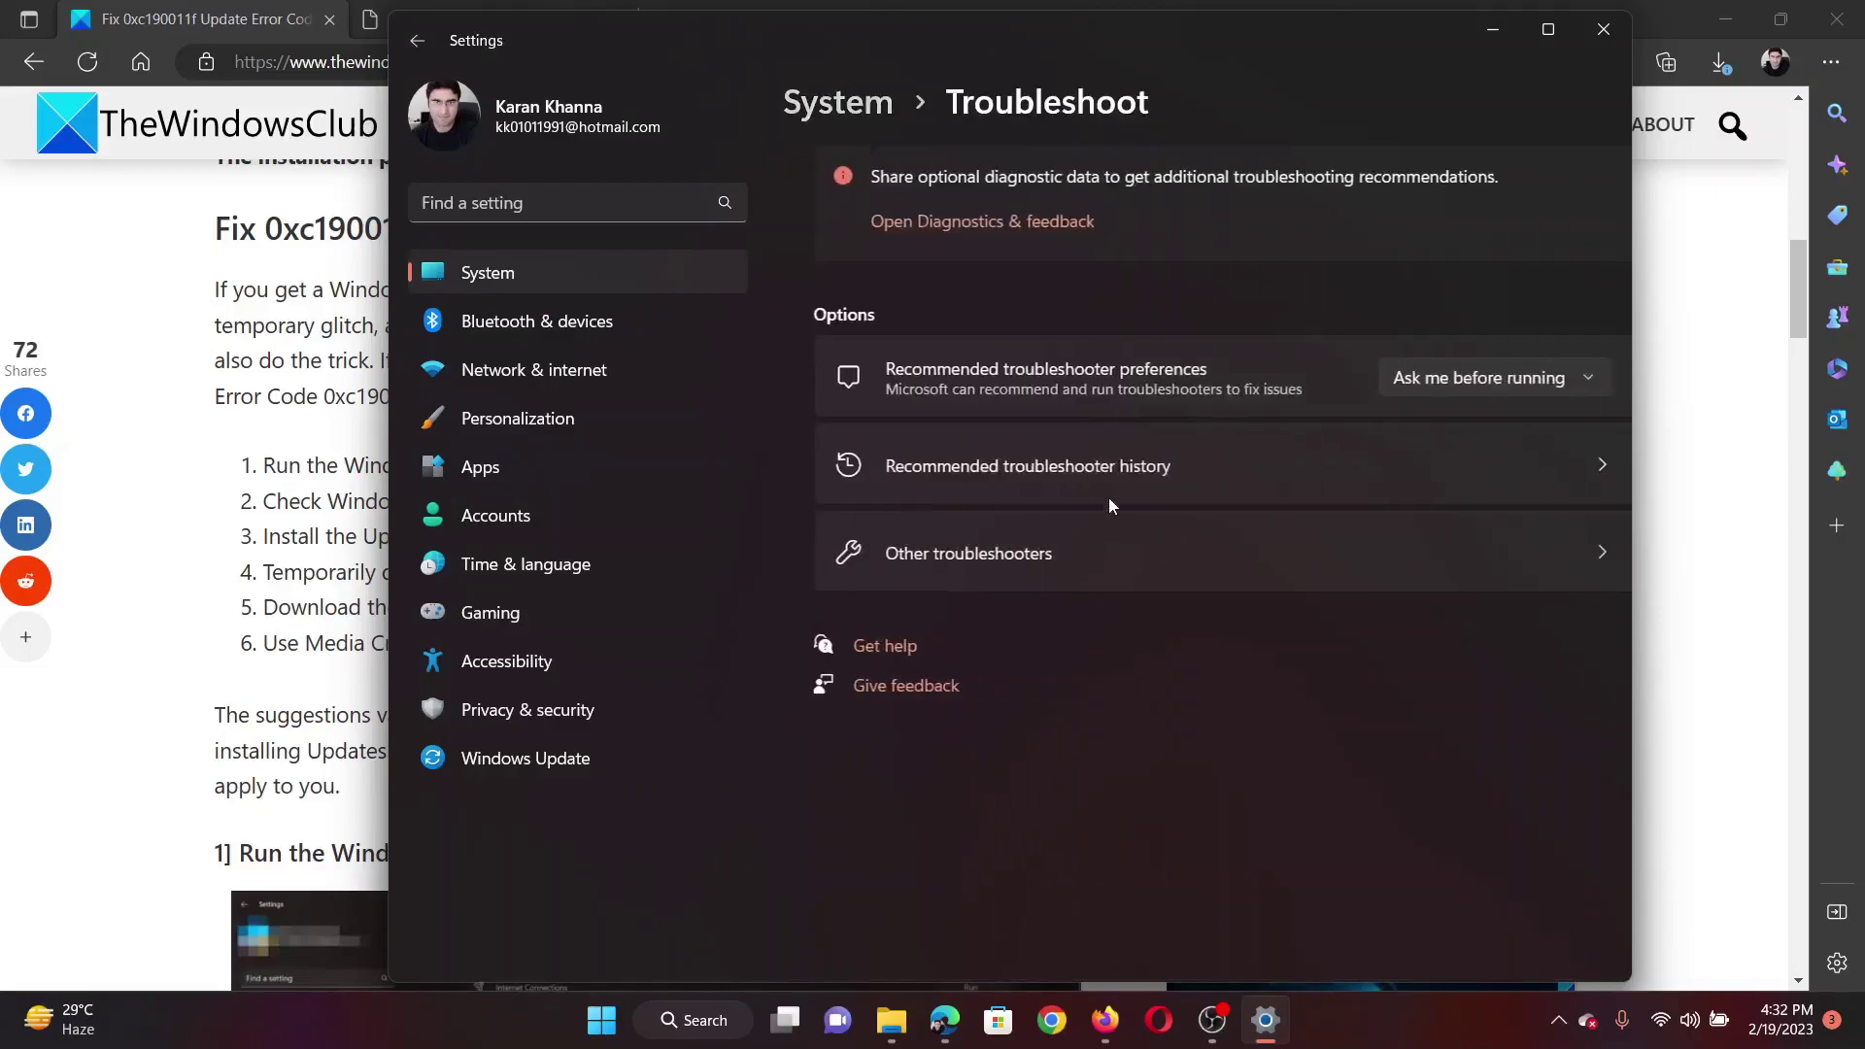
{"action": "left_click", "coordinate": [1077, 551]}
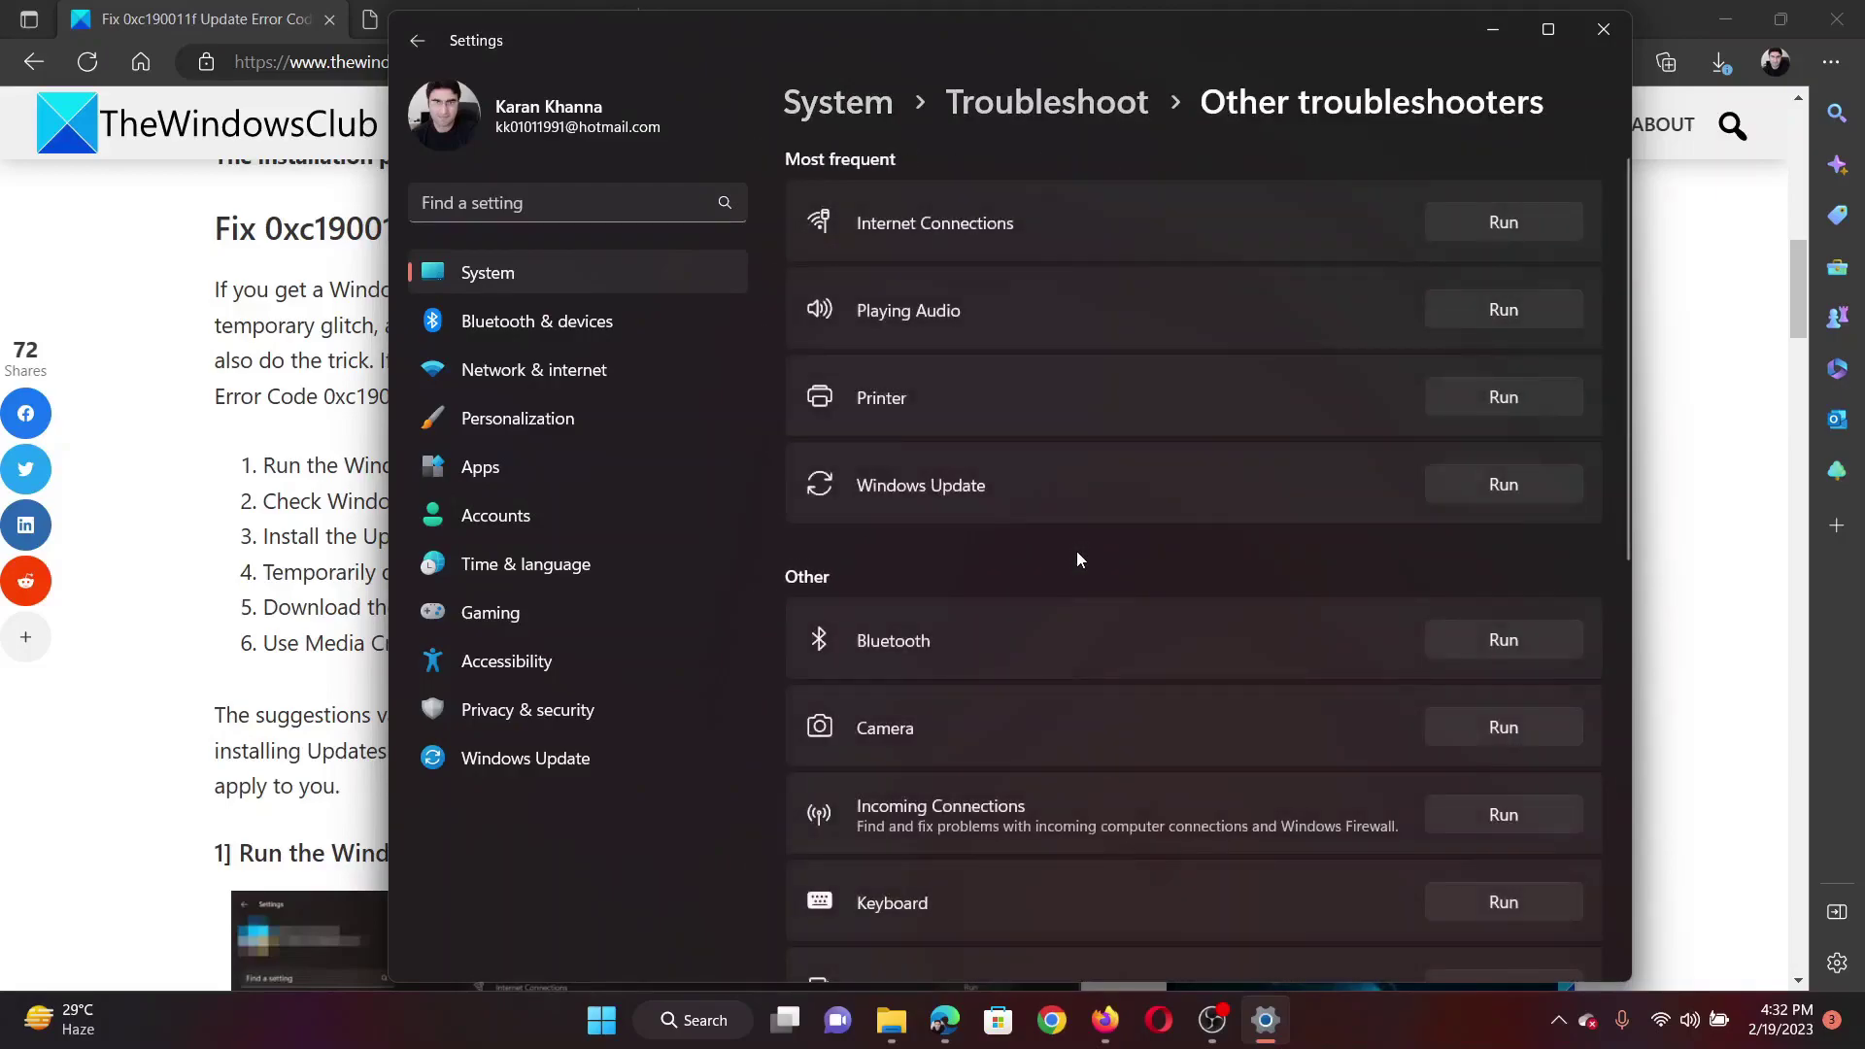
{"action": "left_click", "coordinate": [1506, 486]}
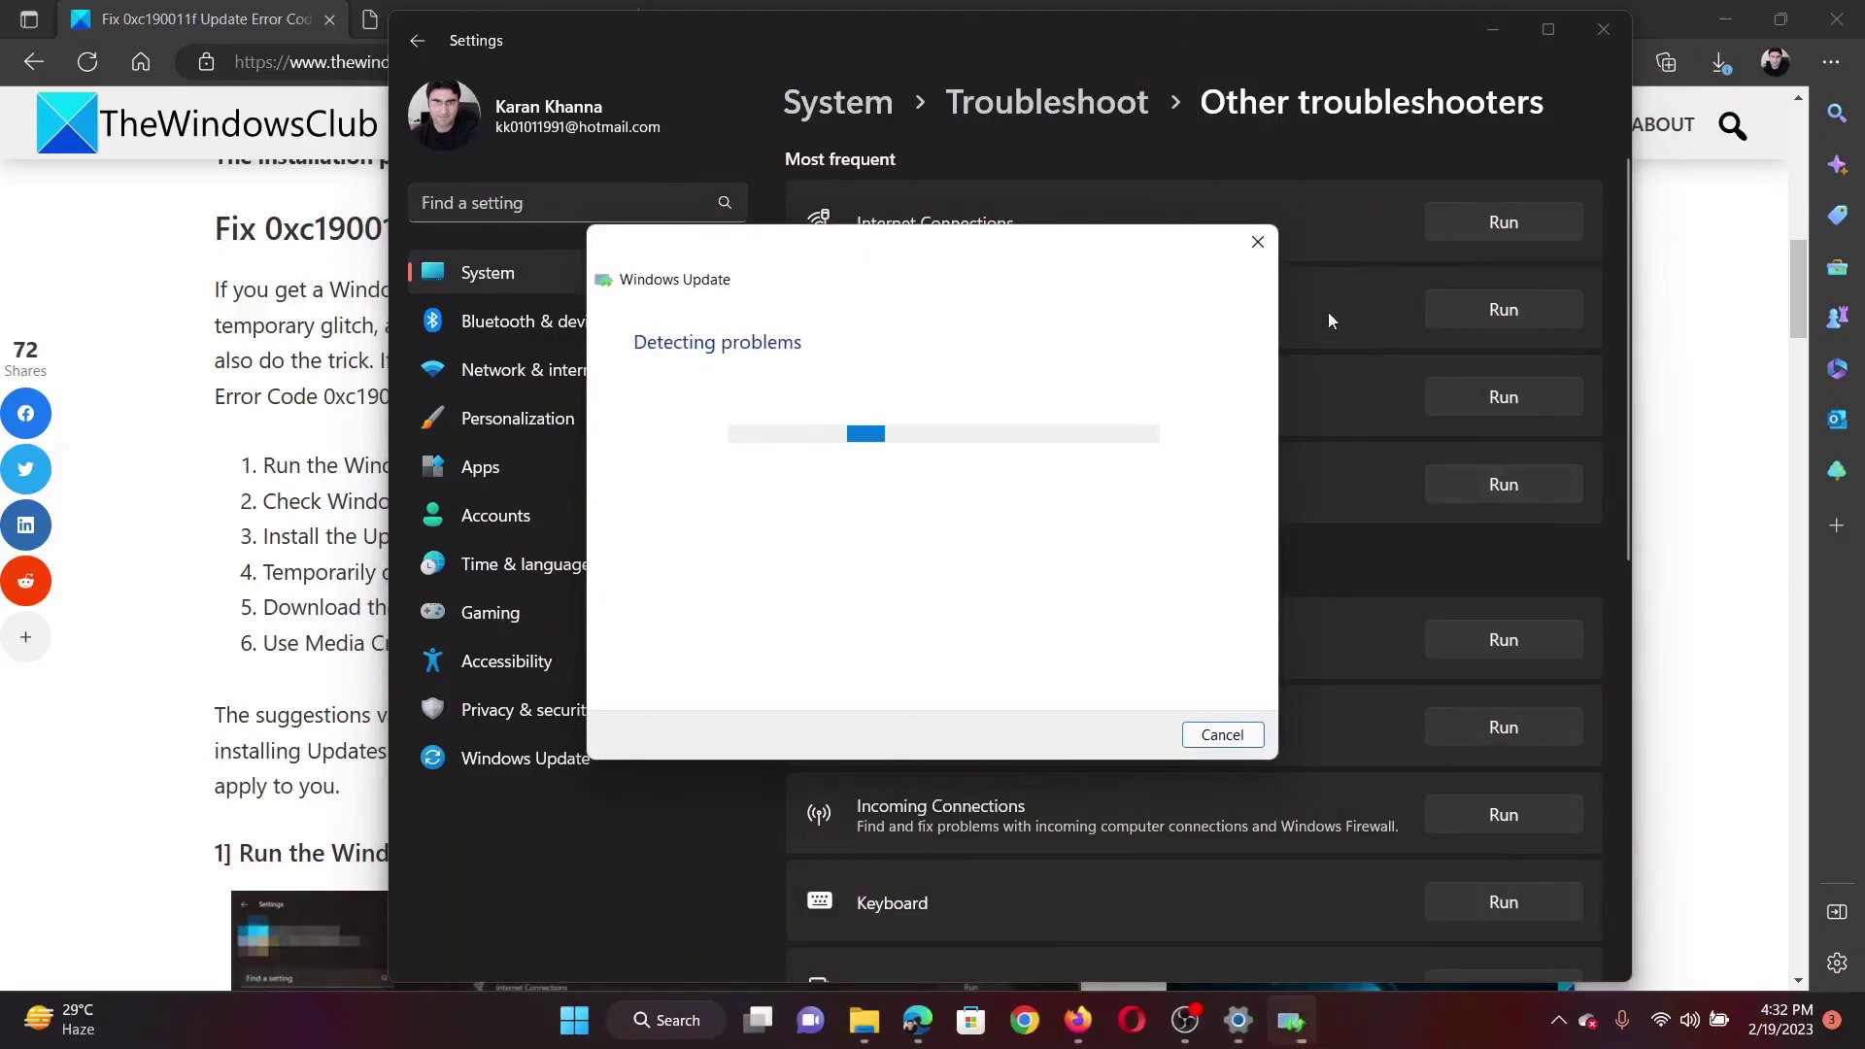
{"action": "left_click", "coordinate": [1257, 243]}
{"action": "left_click", "coordinate": [1603, 29]}
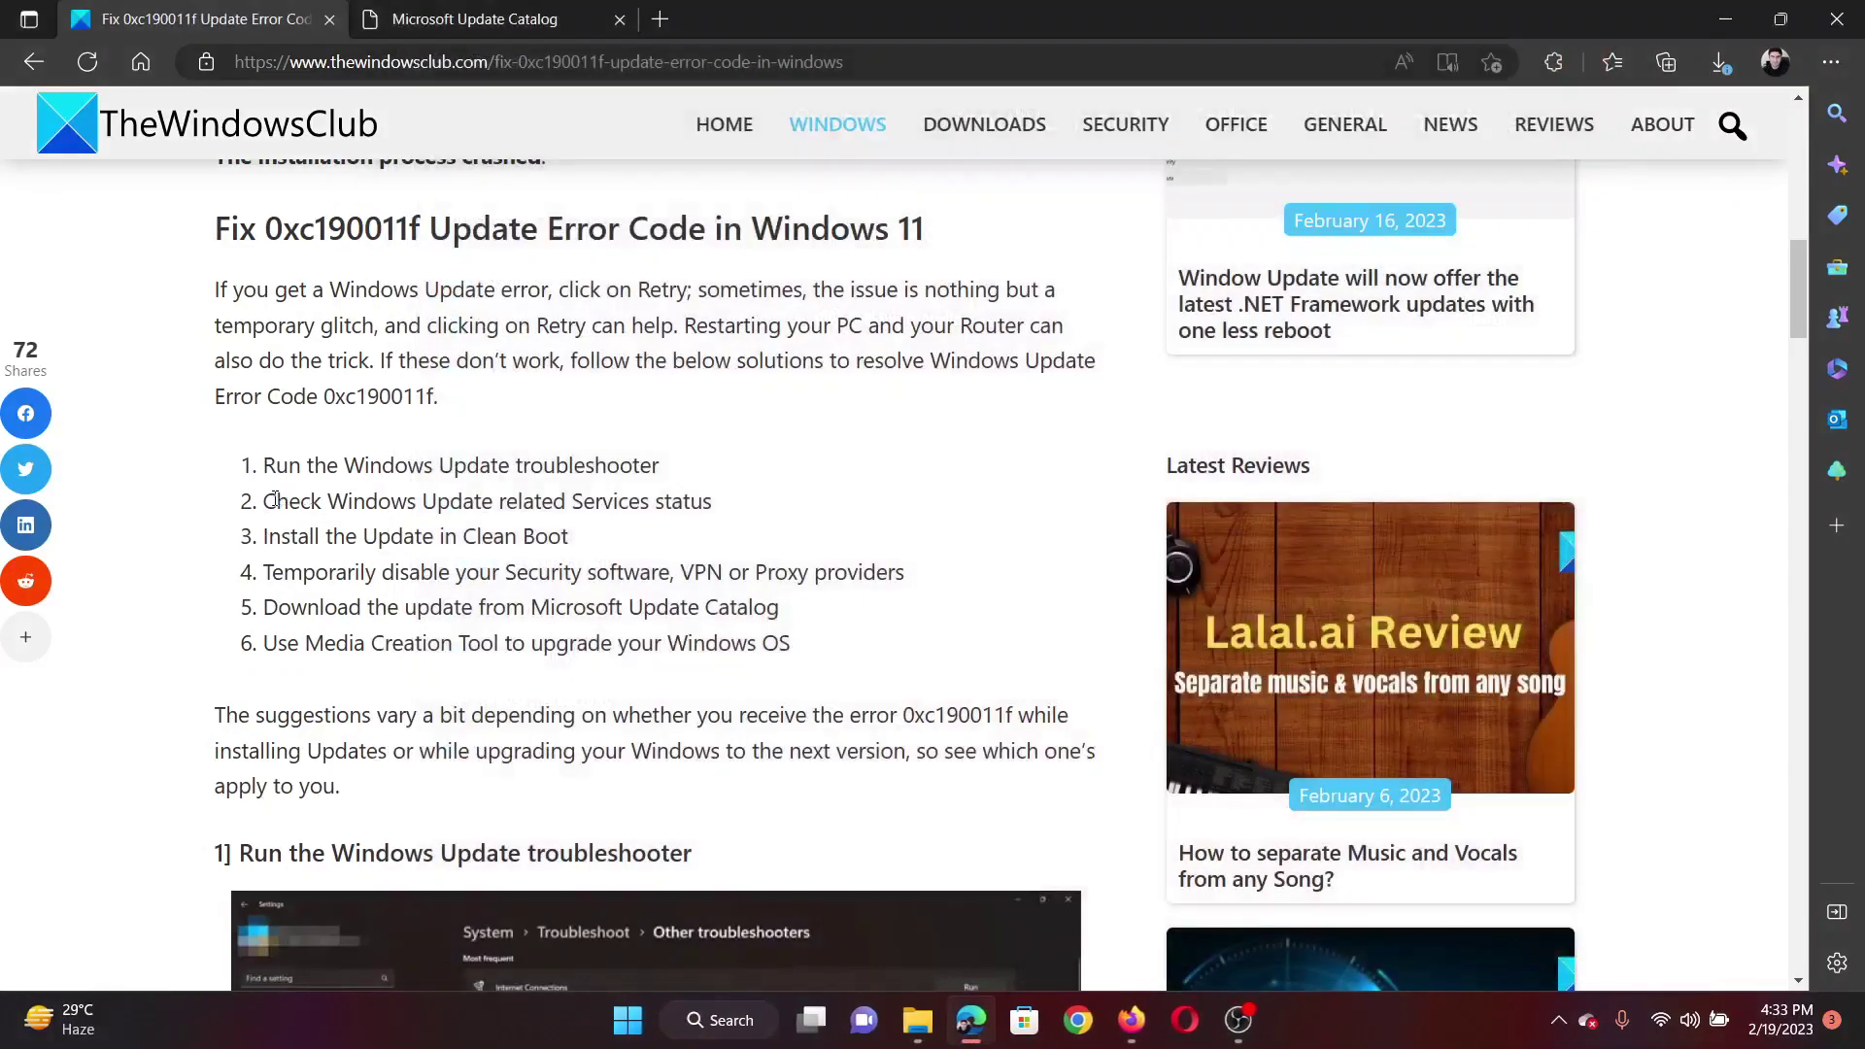
Step: Highlight the next fixes and the Windows Update services list with required startup types
{"action": "left_click_drag", "start_coordinate": [265, 500], "coordinate": [710, 500]}
{"action": "left_click_drag", "start_coordinate": [264, 571], "coordinate": [666, 571]}
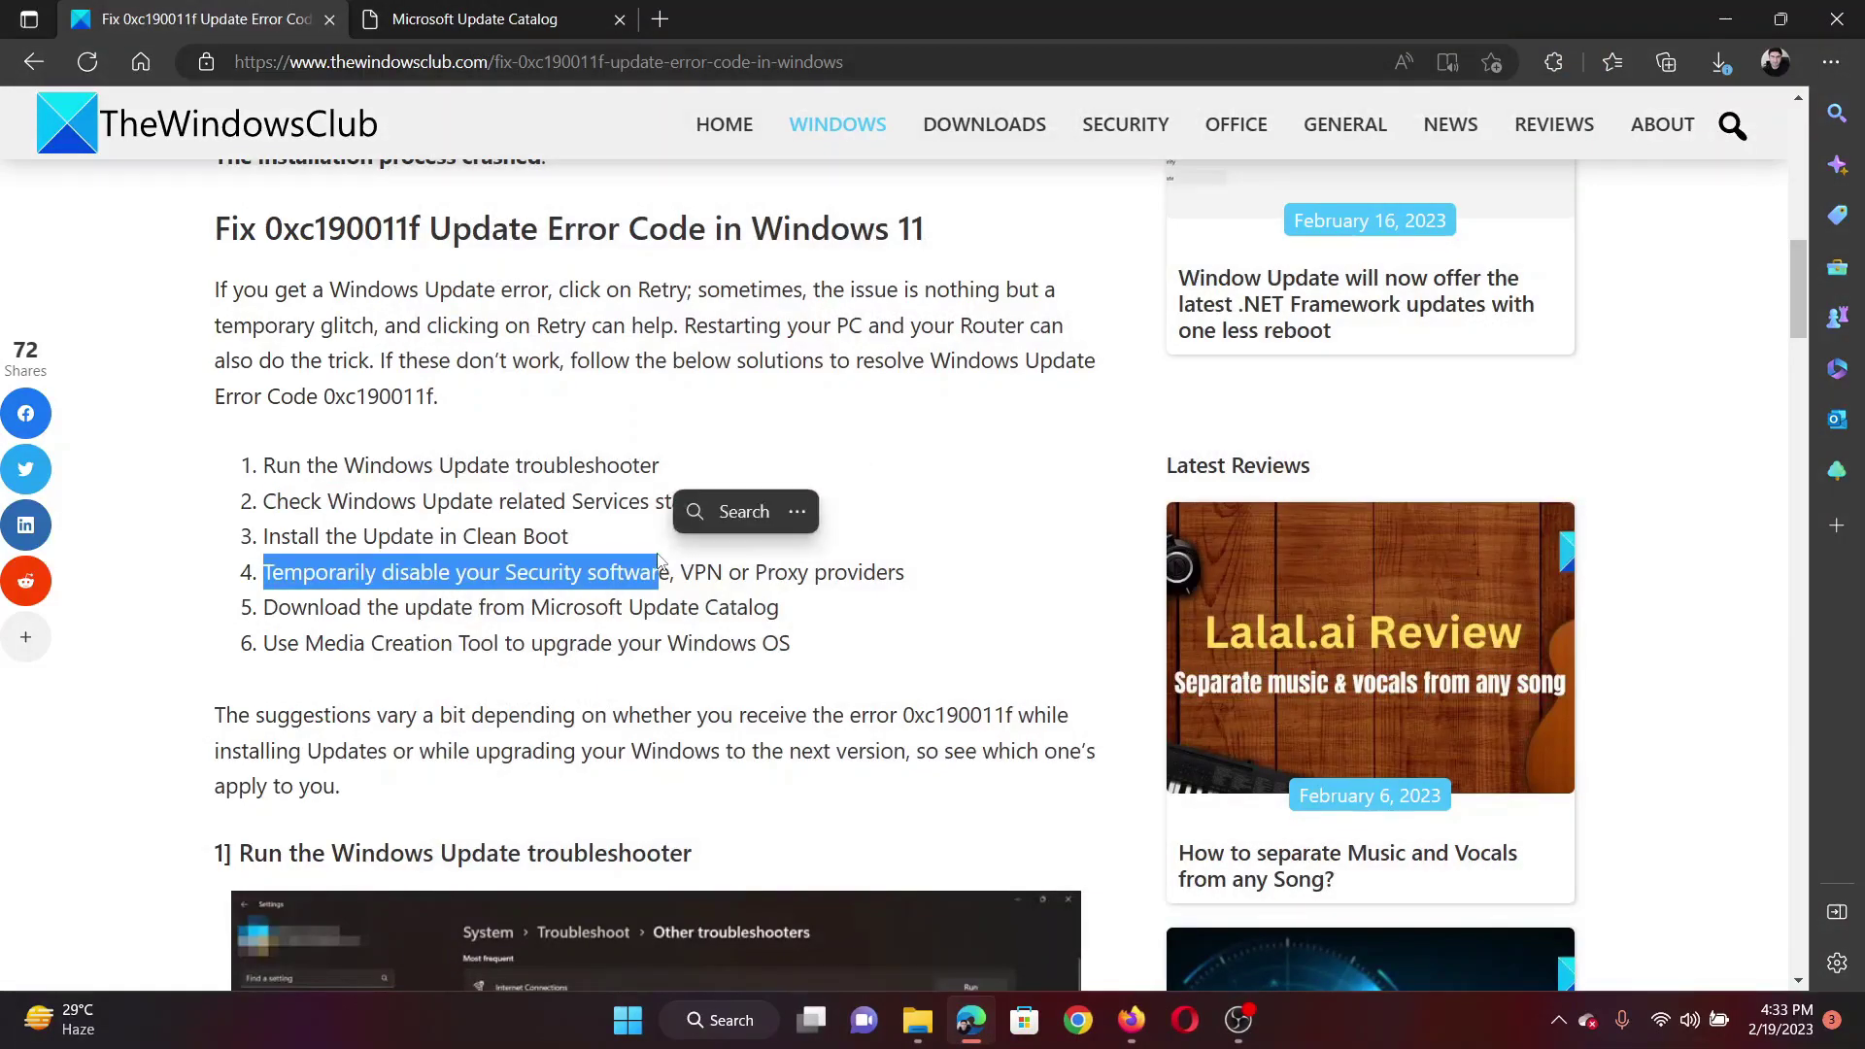
{"action": "scroll", "coordinate": [653, 697], "scroll_direction": "down", "scroll_amount": 10}
{"action": "scroll", "coordinate": [652, 697], "scroll_direction": "down", "scroll_amount": 10}
{"action": "scroll", "coordinate": [654, 697], "scroll_direction": "down", "scroll_amount": 5}
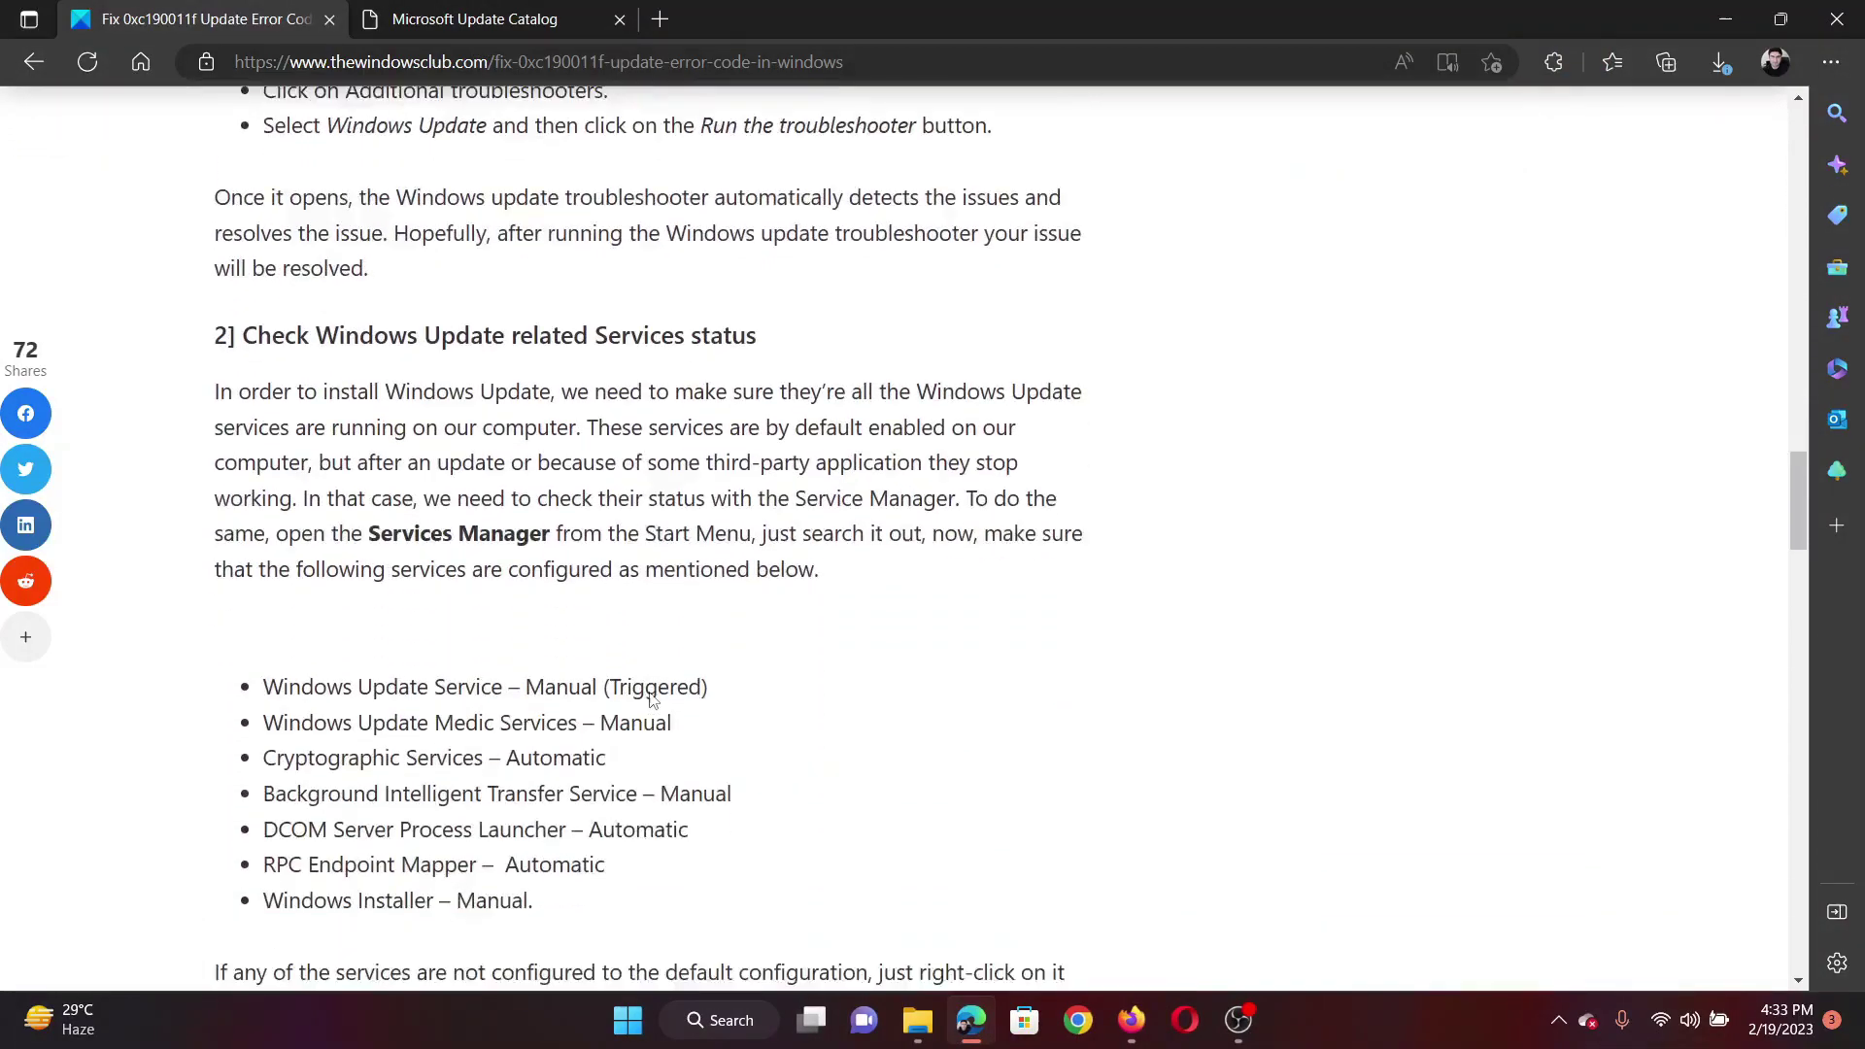
{"action": "scroll", "coordinate": [653, 697], "scroll_direction": "down", "scroll_amount": 4}
{"action": "scroll", "coordinate": [423, 538], "scroll_direction": "up", "scroll_amount": 2}
{"action": "left_click_drag", "start_coordinate": [272, 456], "coordinate": [554, 634]}
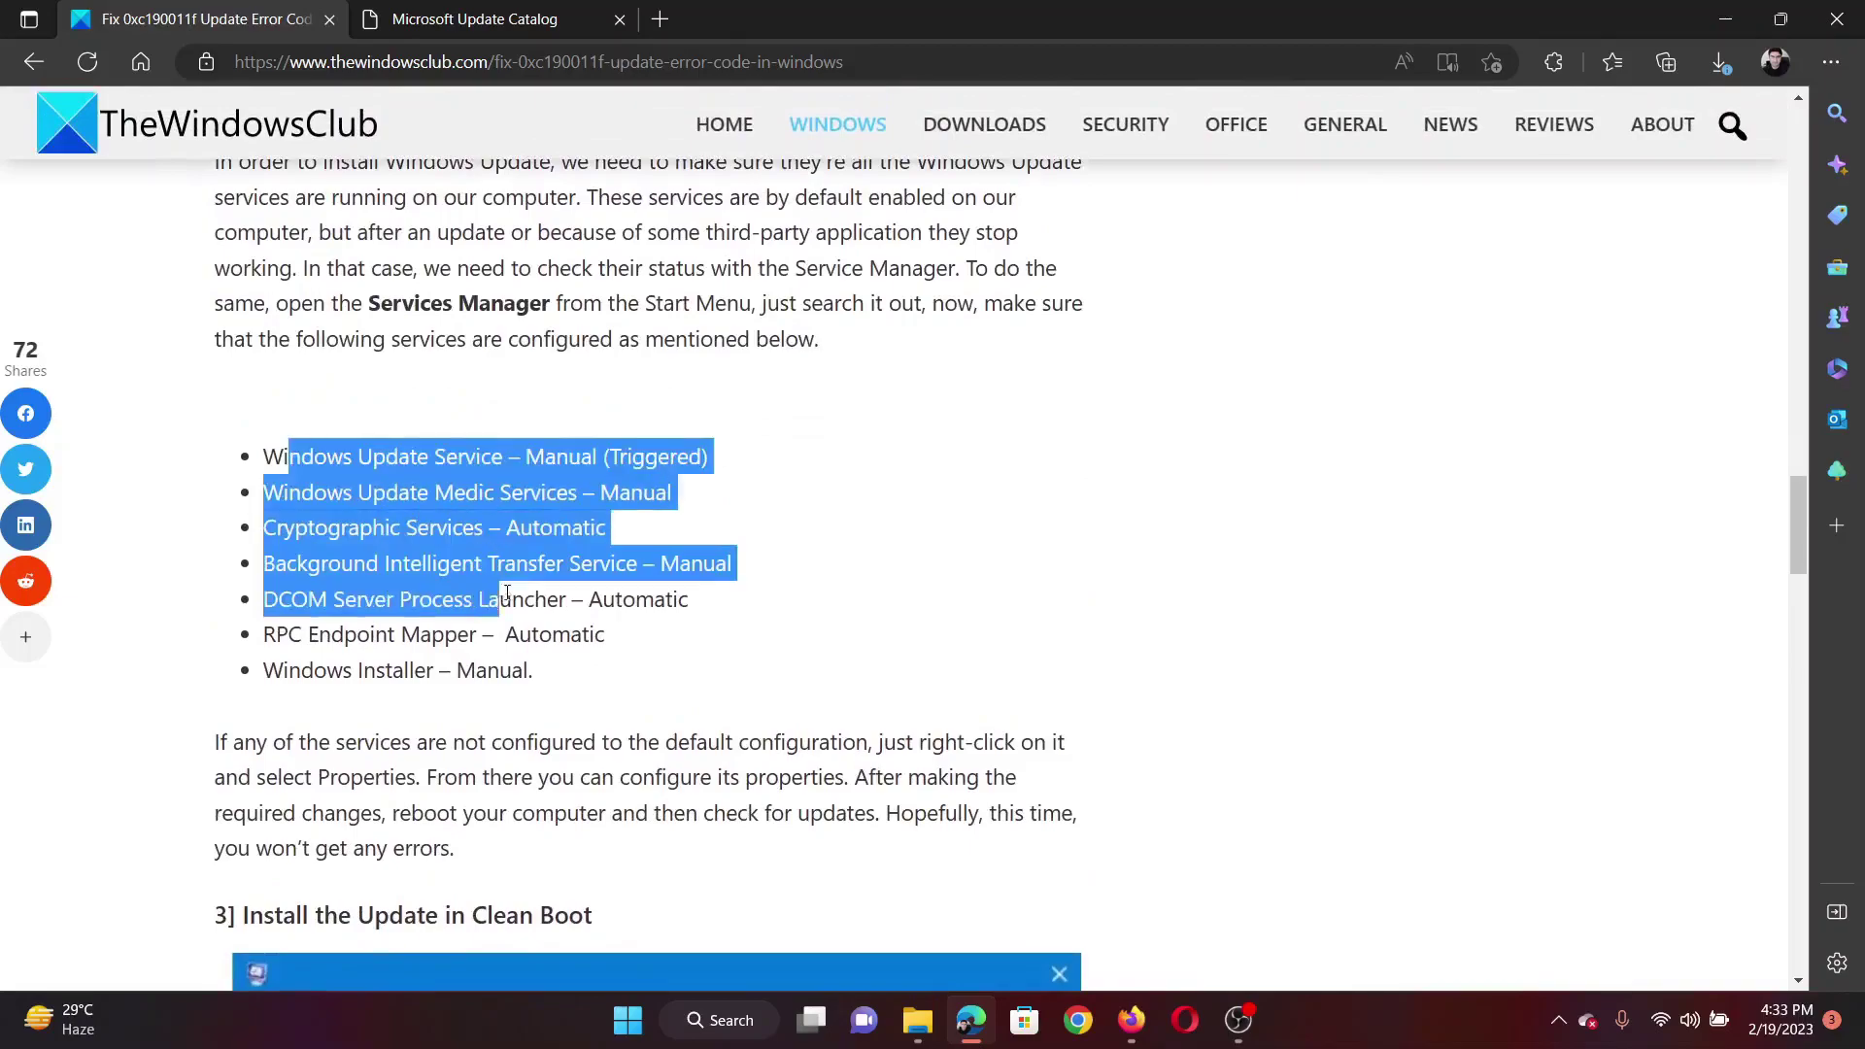
{"action": "left_click", "coordinate": [643, 719]}
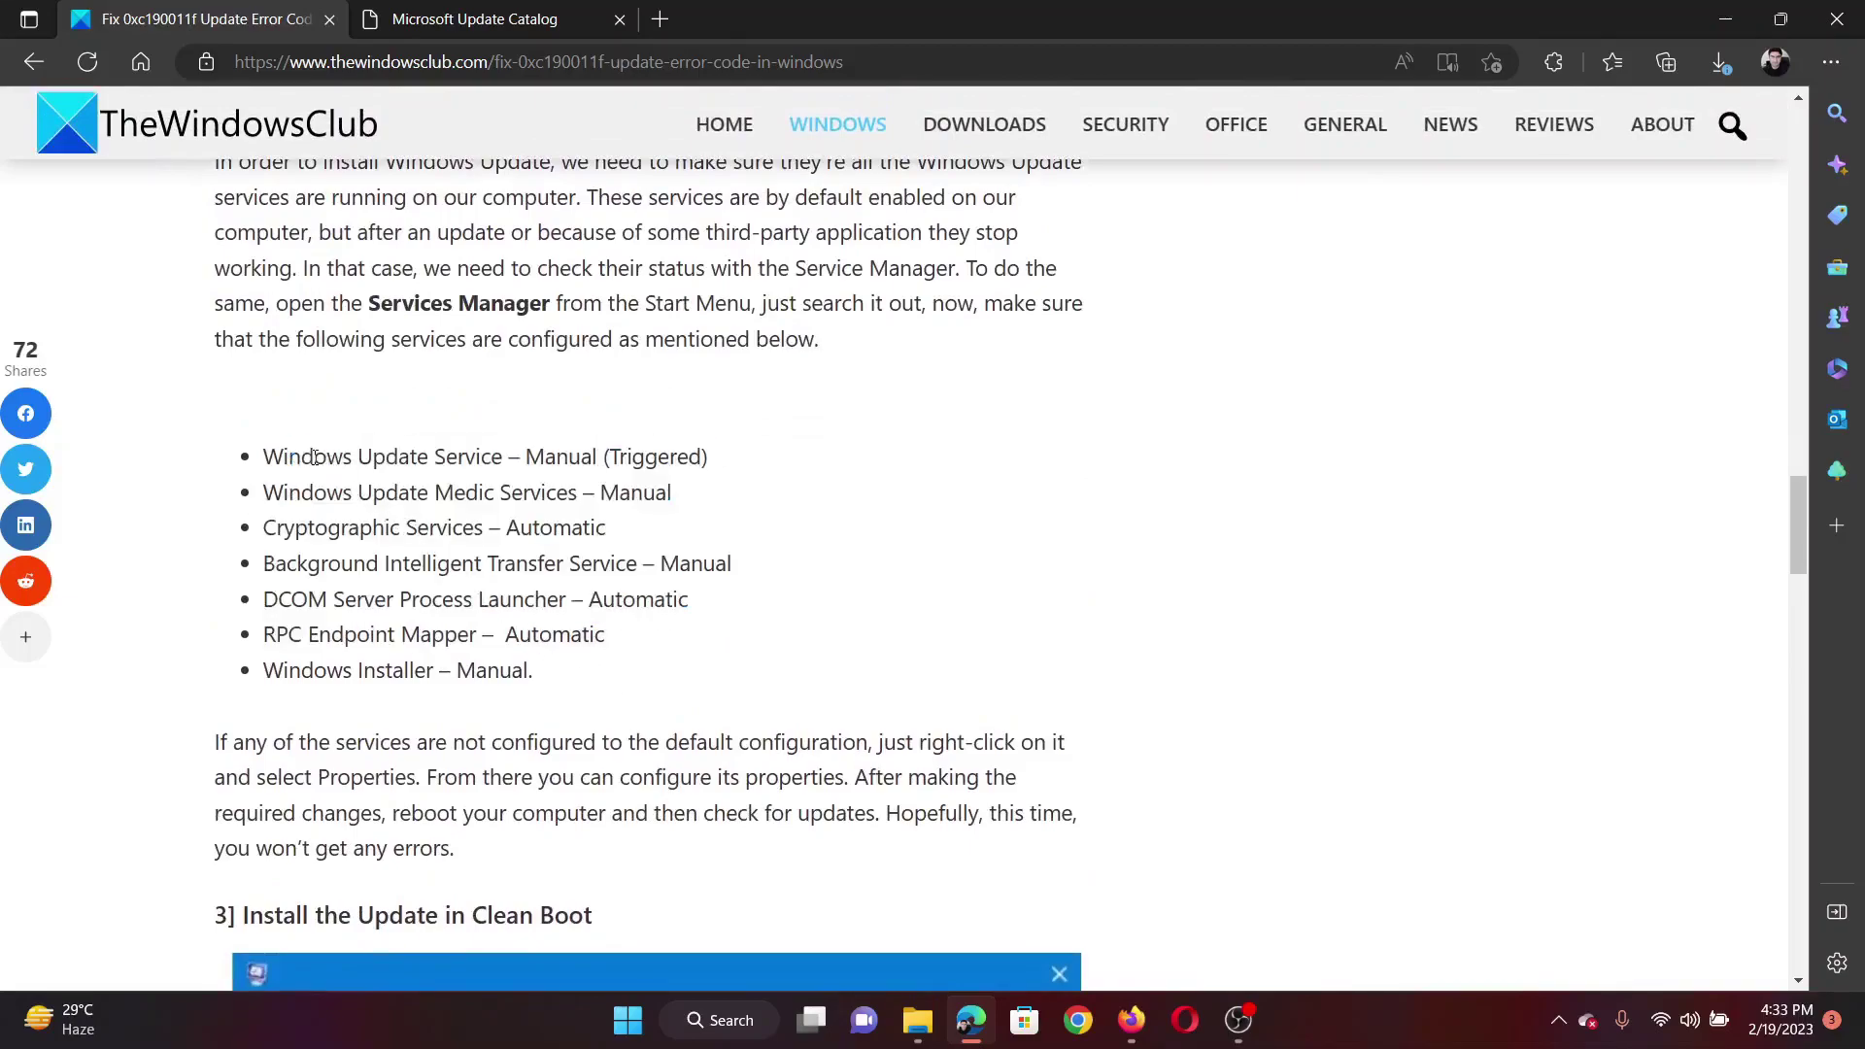
{"action": "left_click_drag", "start_coordinate": [314, 456], "coordinate": [476, 456]}
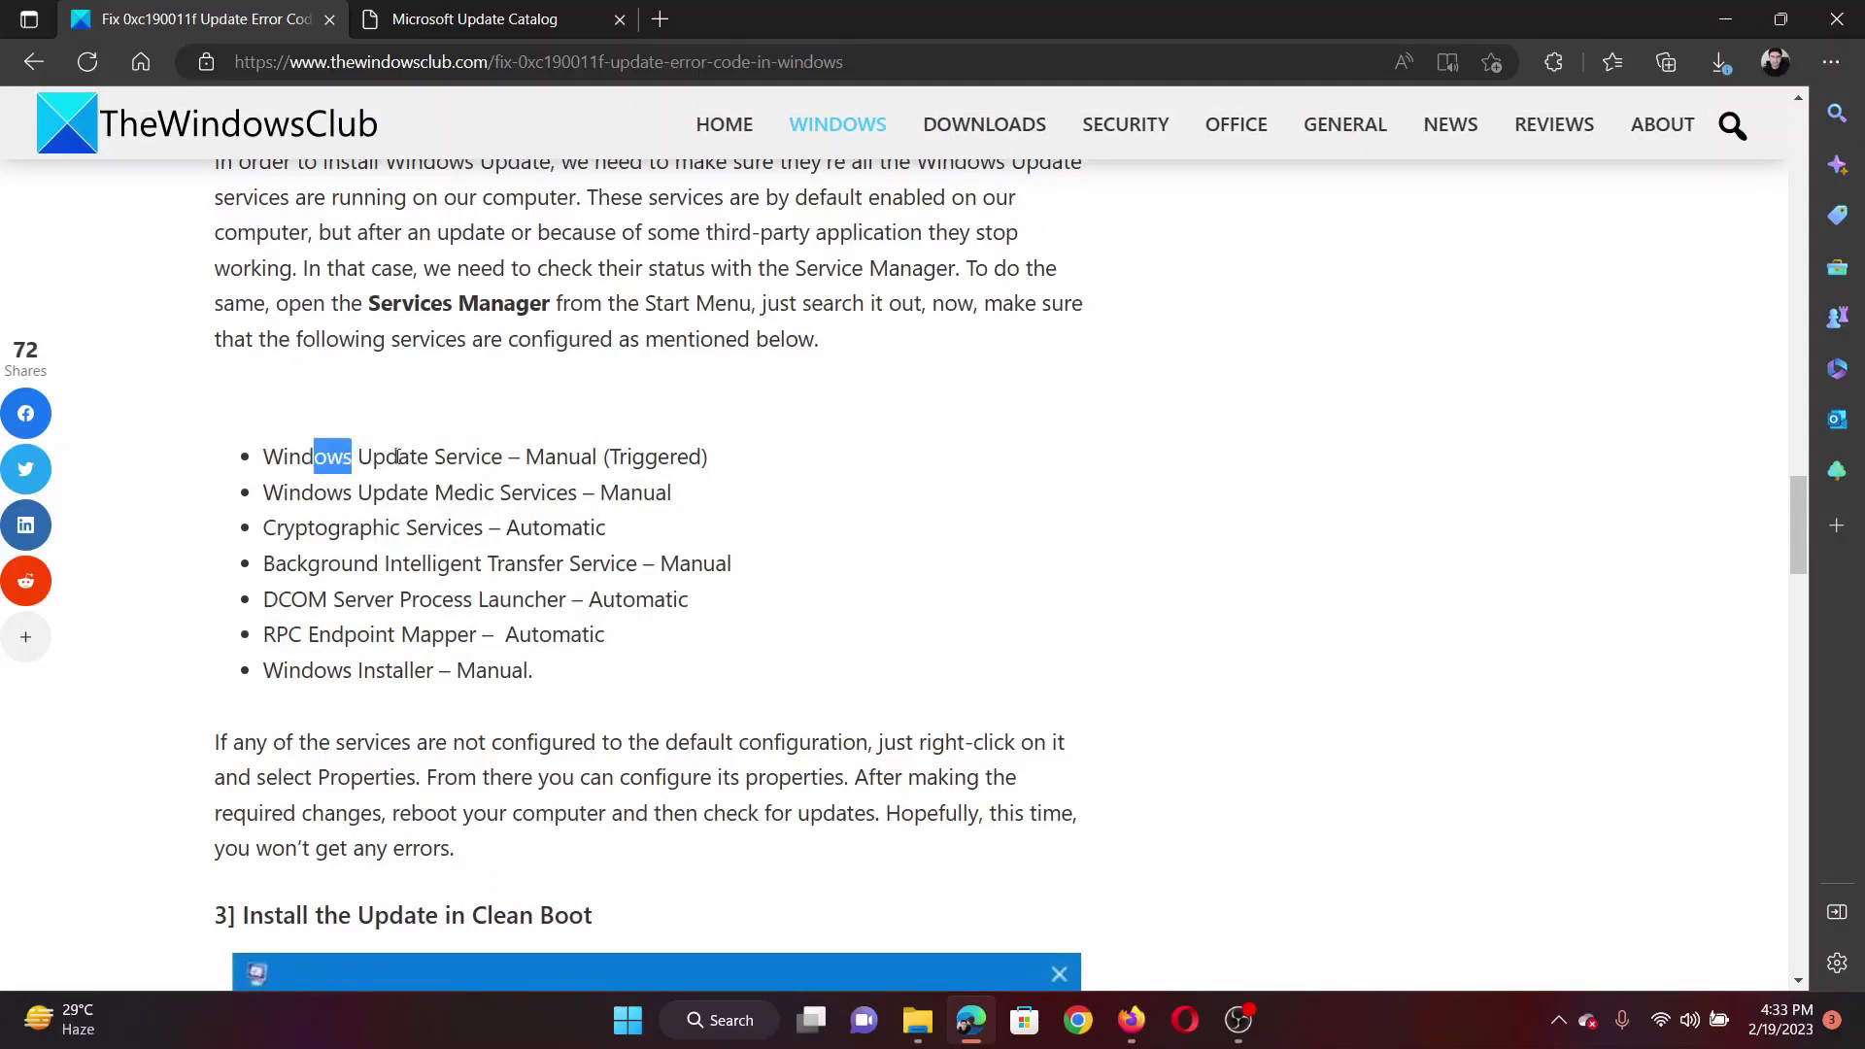
{"action": "left_click", "coordinate": [581, 605]}
Step: Run services.msc from the Run dialog to open the Services window
{"action": "key", "text": "super+r"}
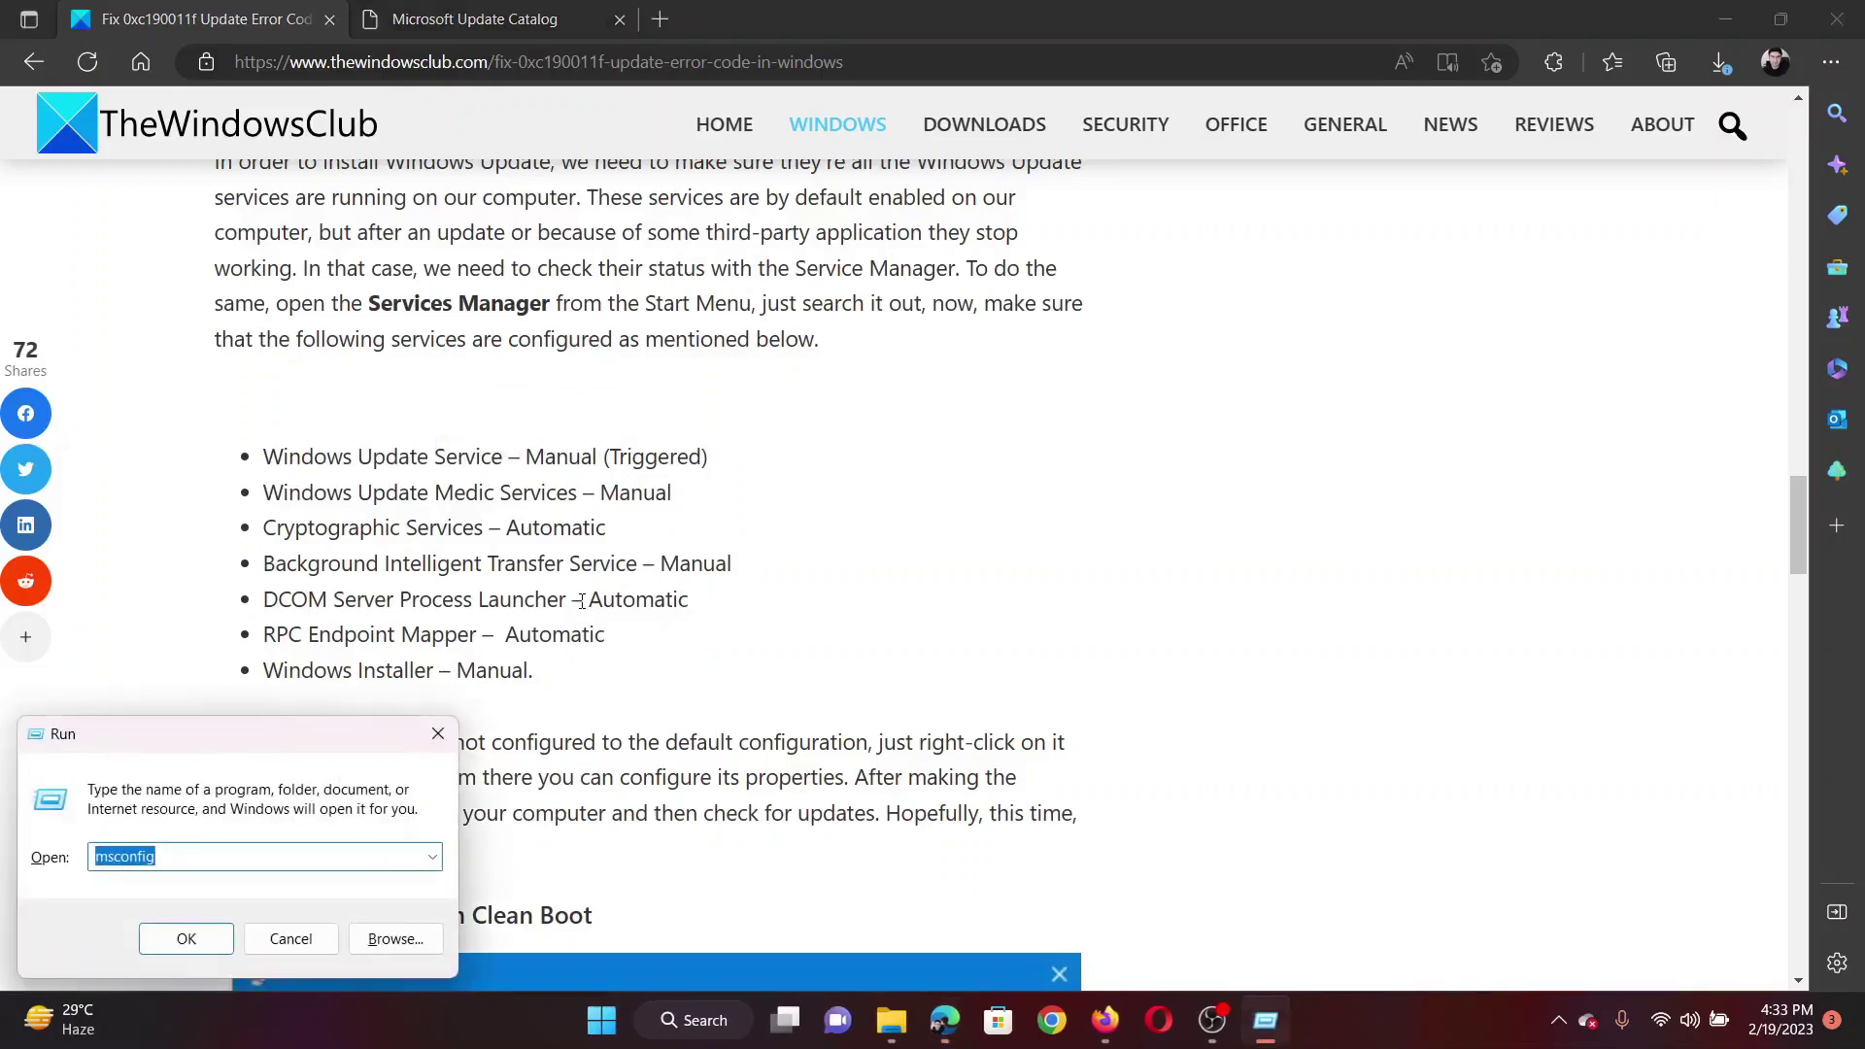
{"action": "type", "text": "ser"}
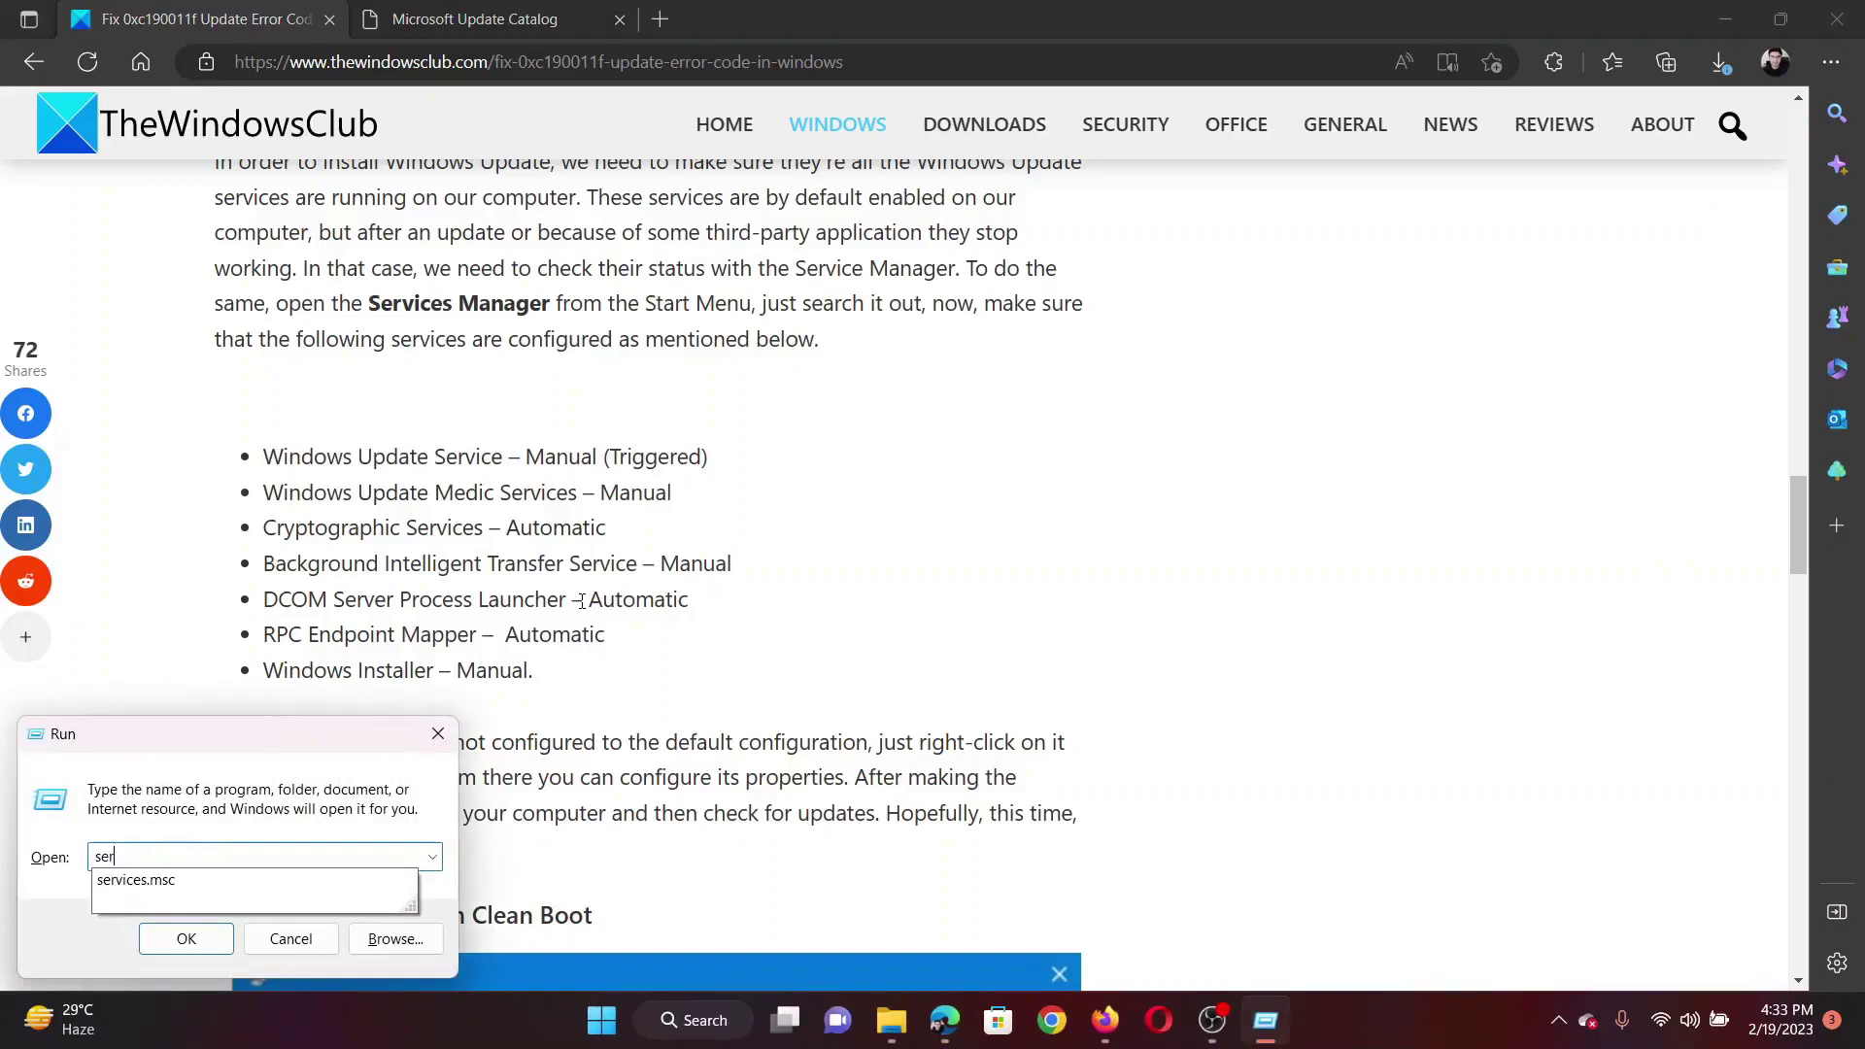
{"action": "key", "text": "Down"}
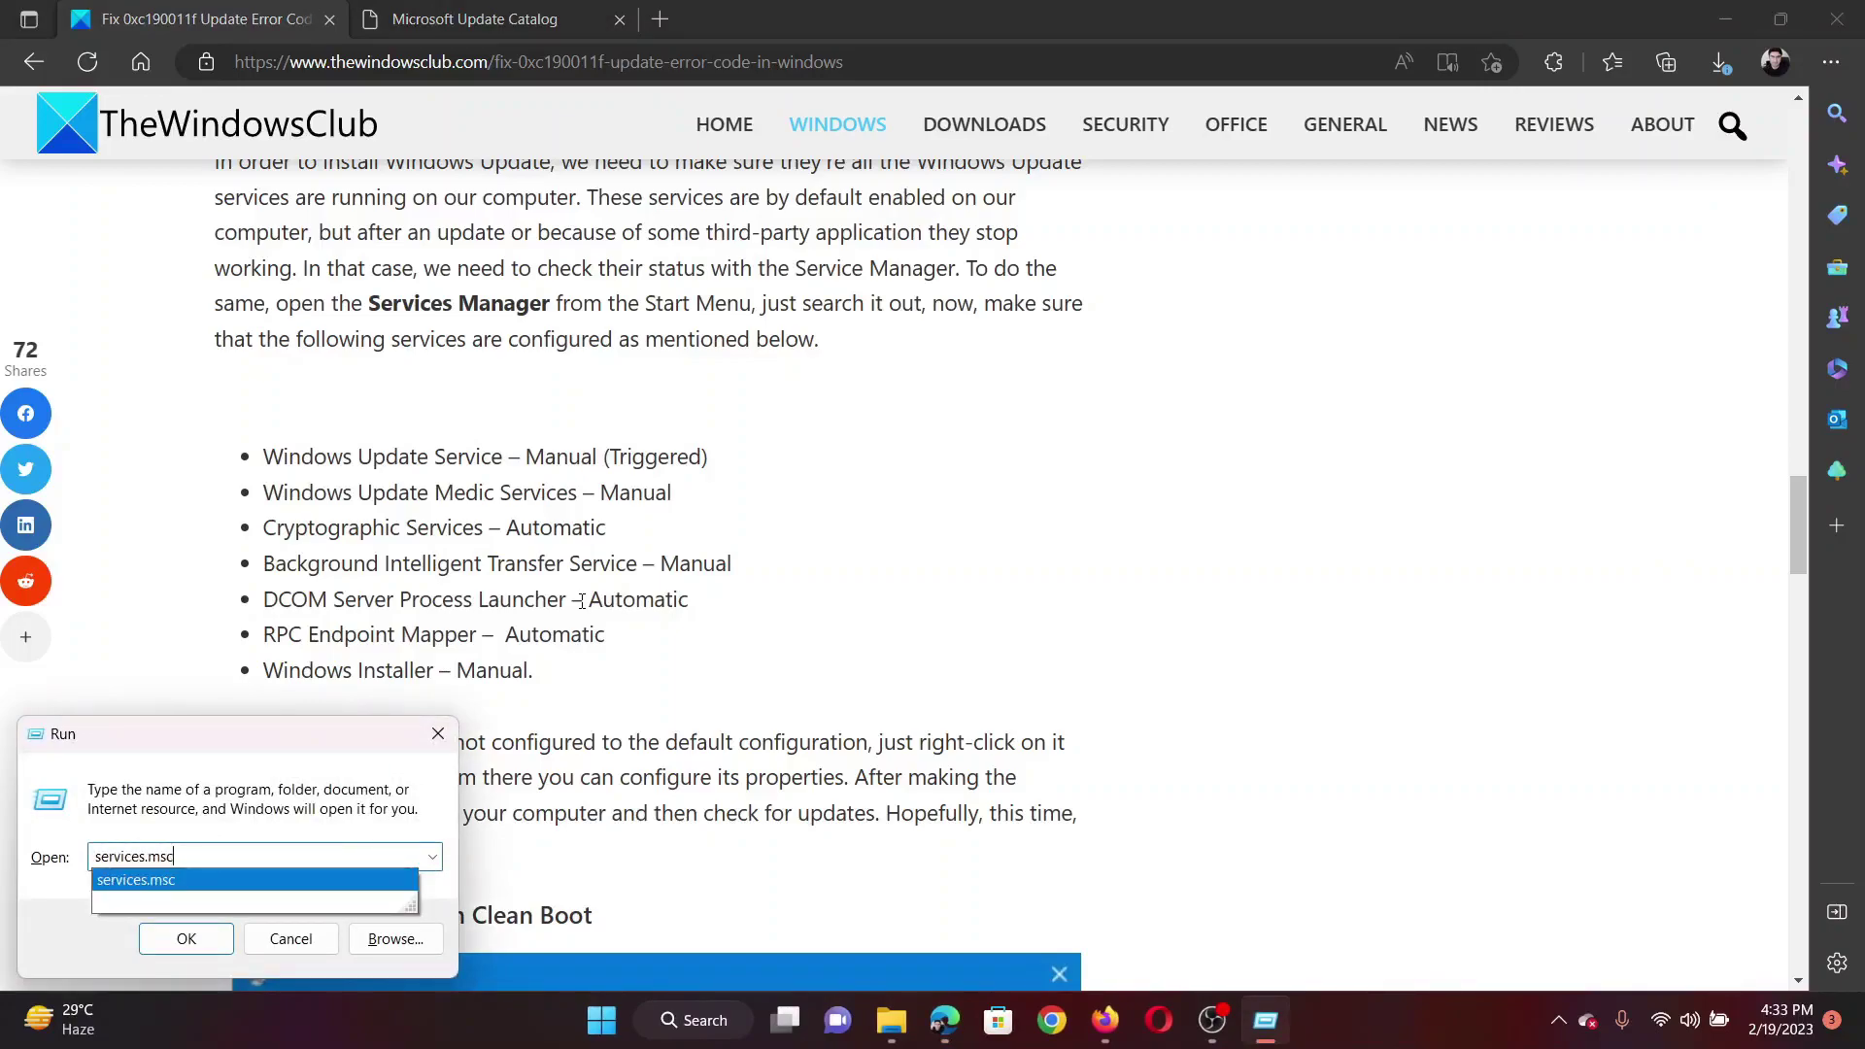
{"action": "key", "text": "Return"}
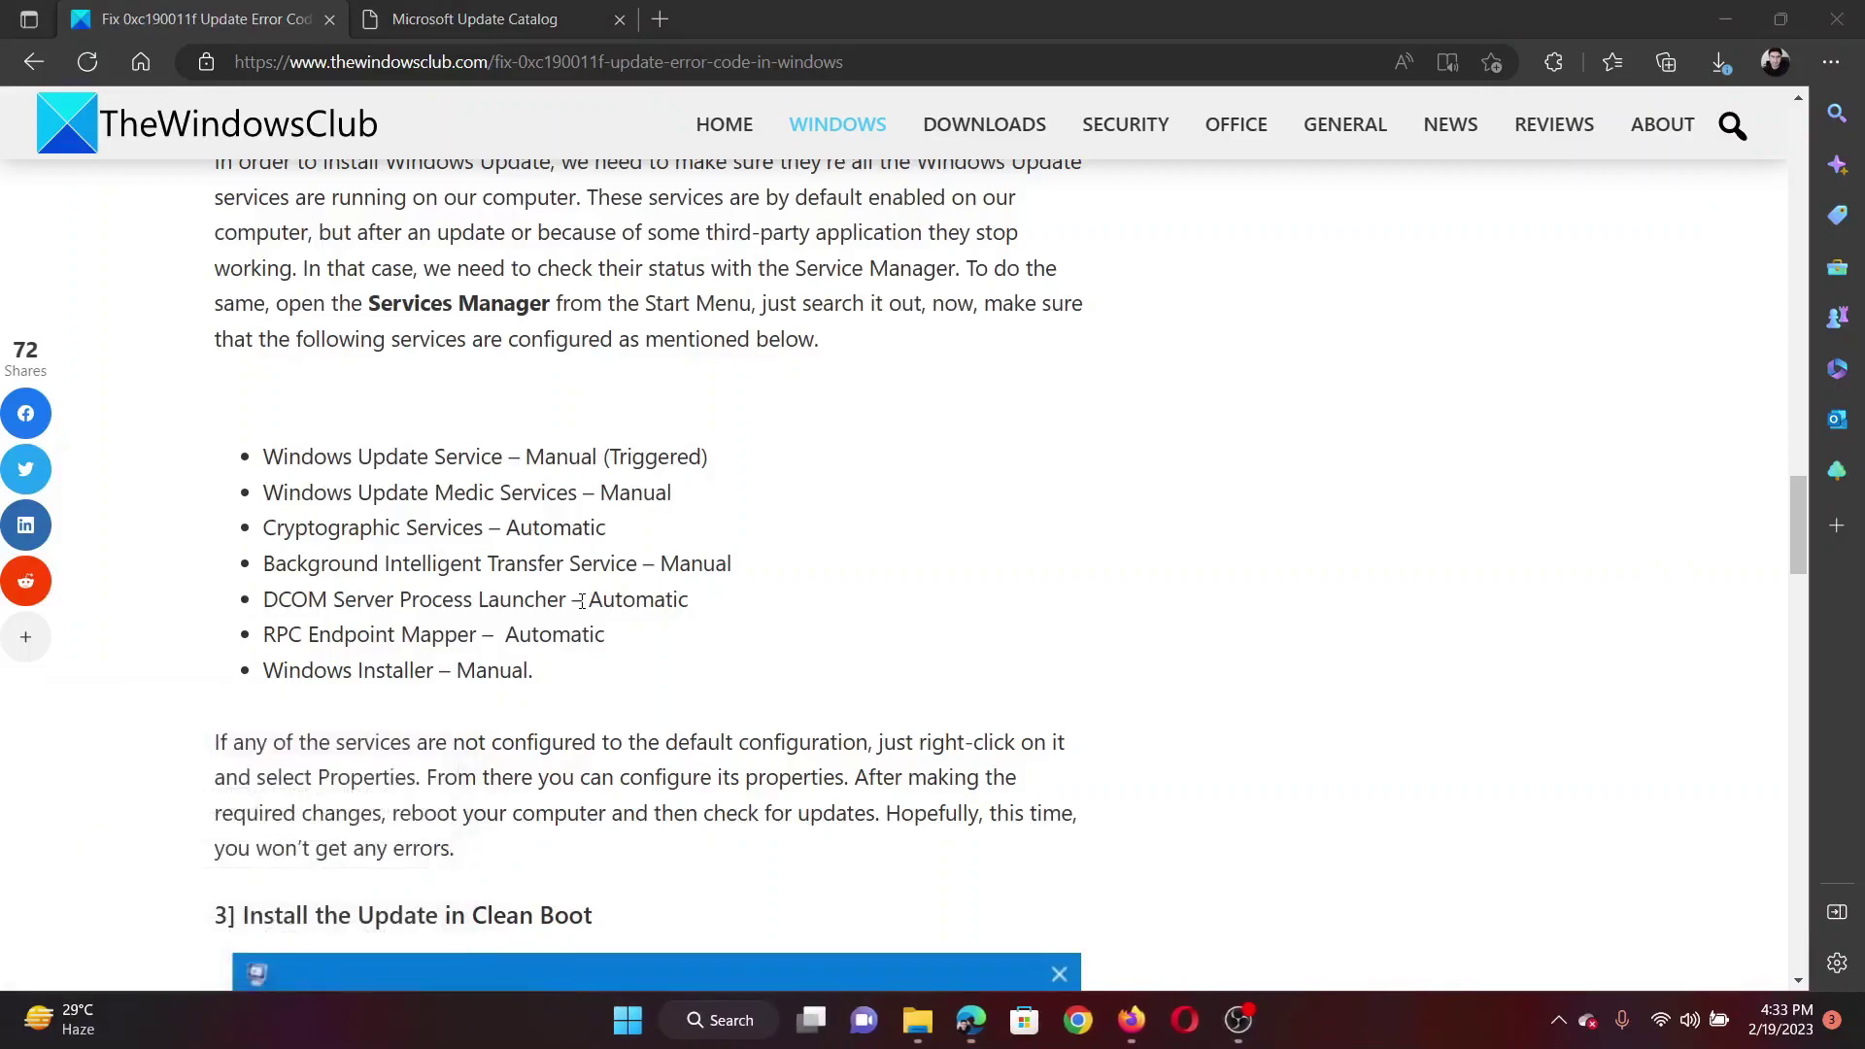
{"action": "mouse_move", "coordinate": [1600, 271]}
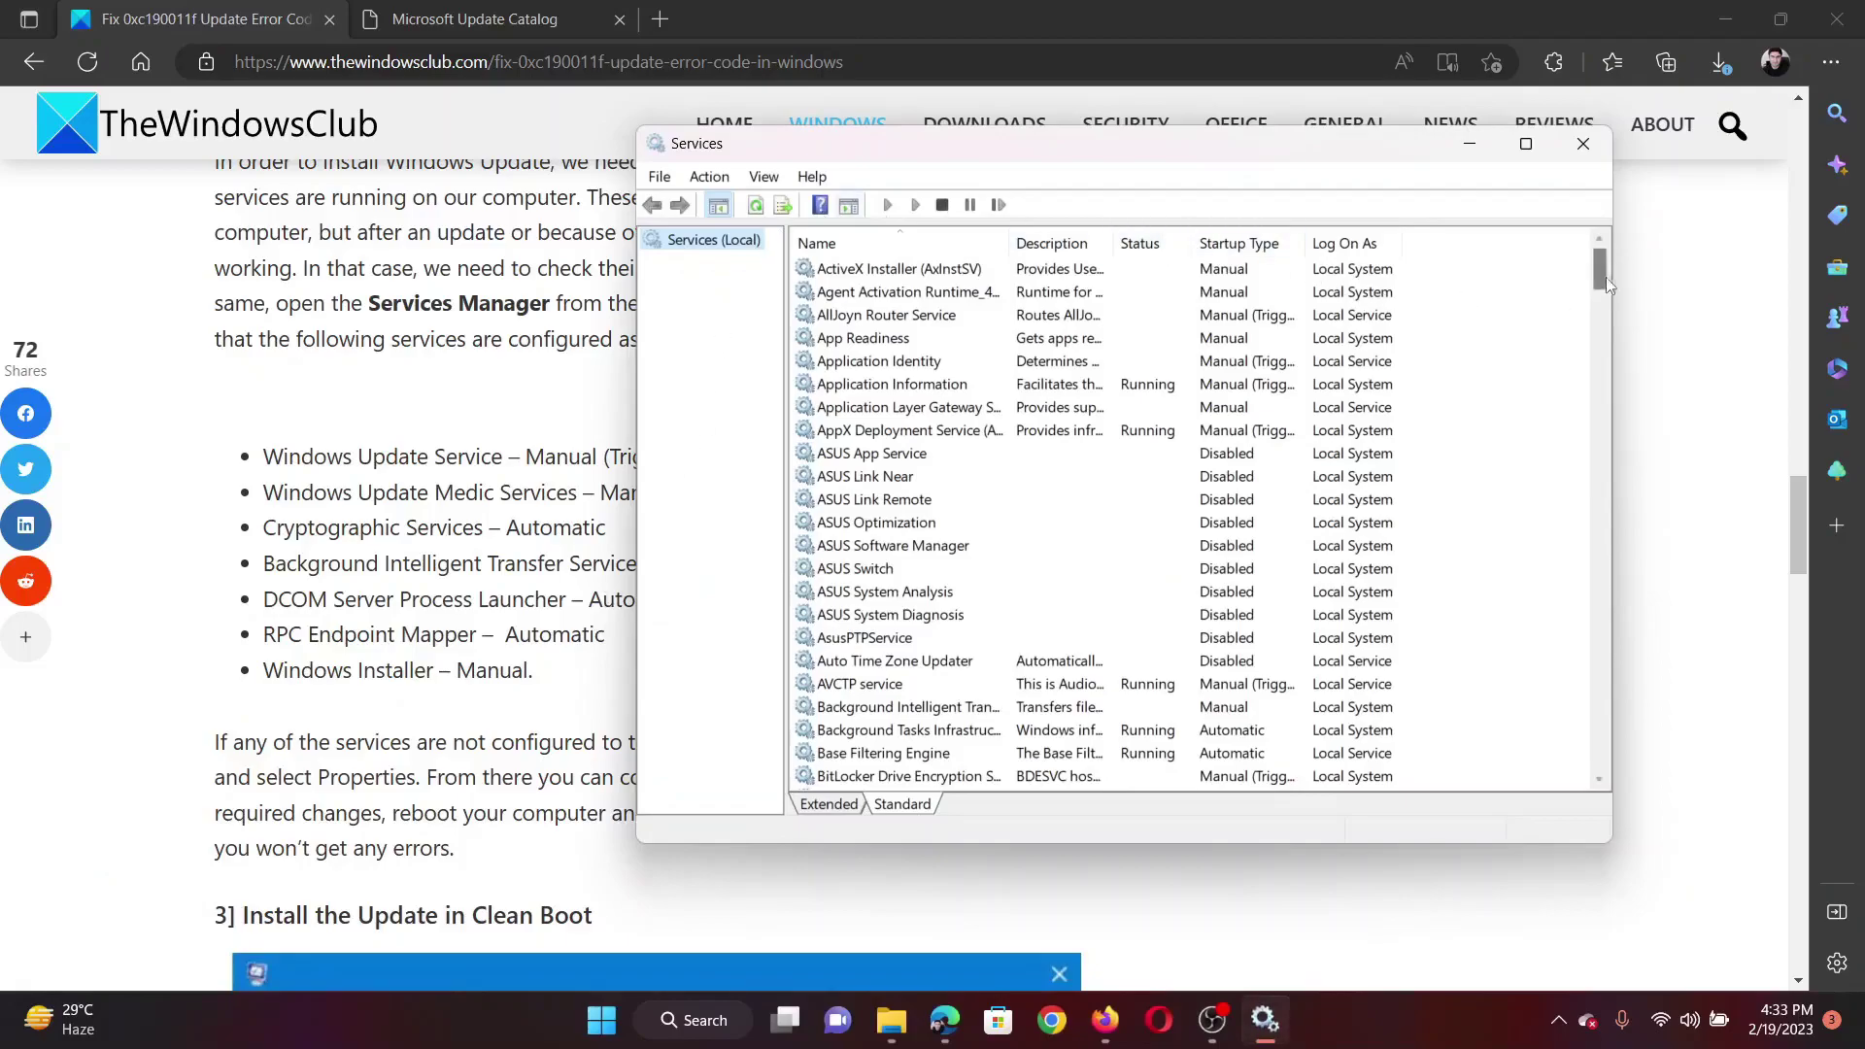
{"action": "left_click_drag", "start_coordinate": [1598, 264], "coordinate": [1599, 765]}
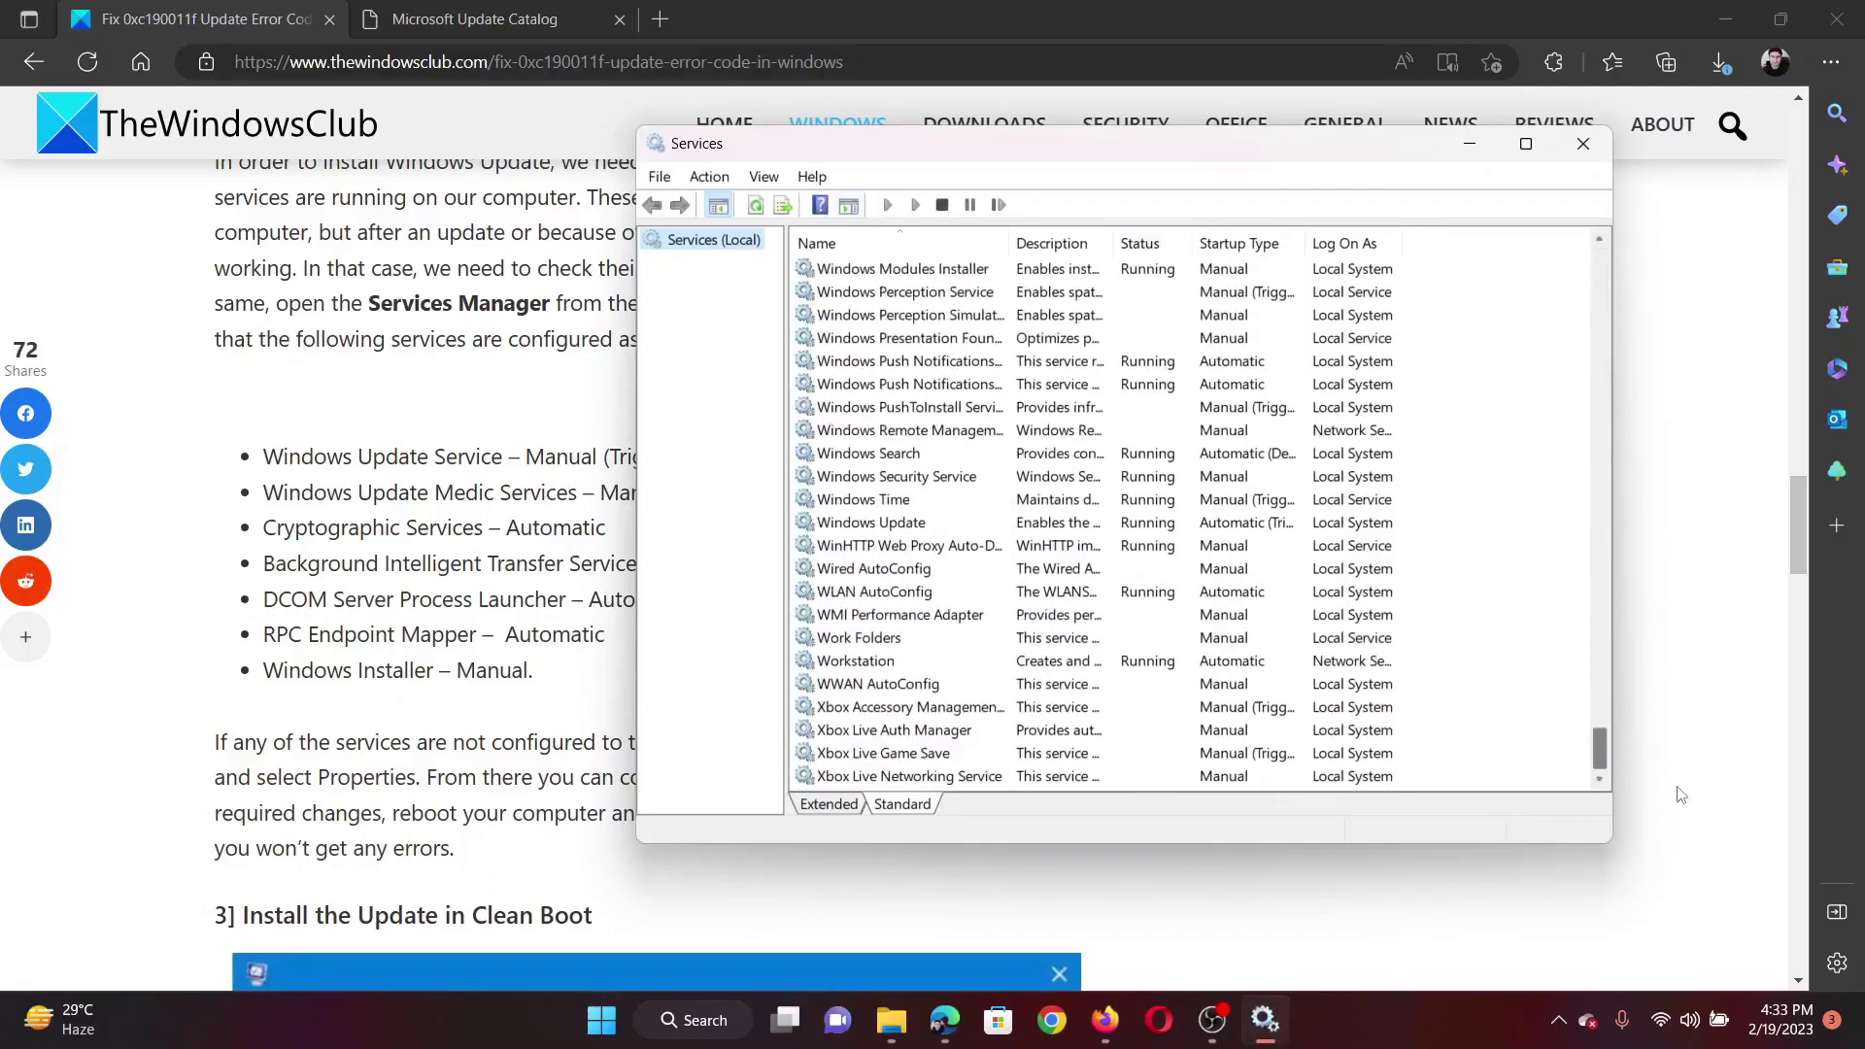
Step: Change Windows Update's startup type from Automatic to Manual, save it, and close Services
{"action": "double_click", "coordinate": [899, 526]}
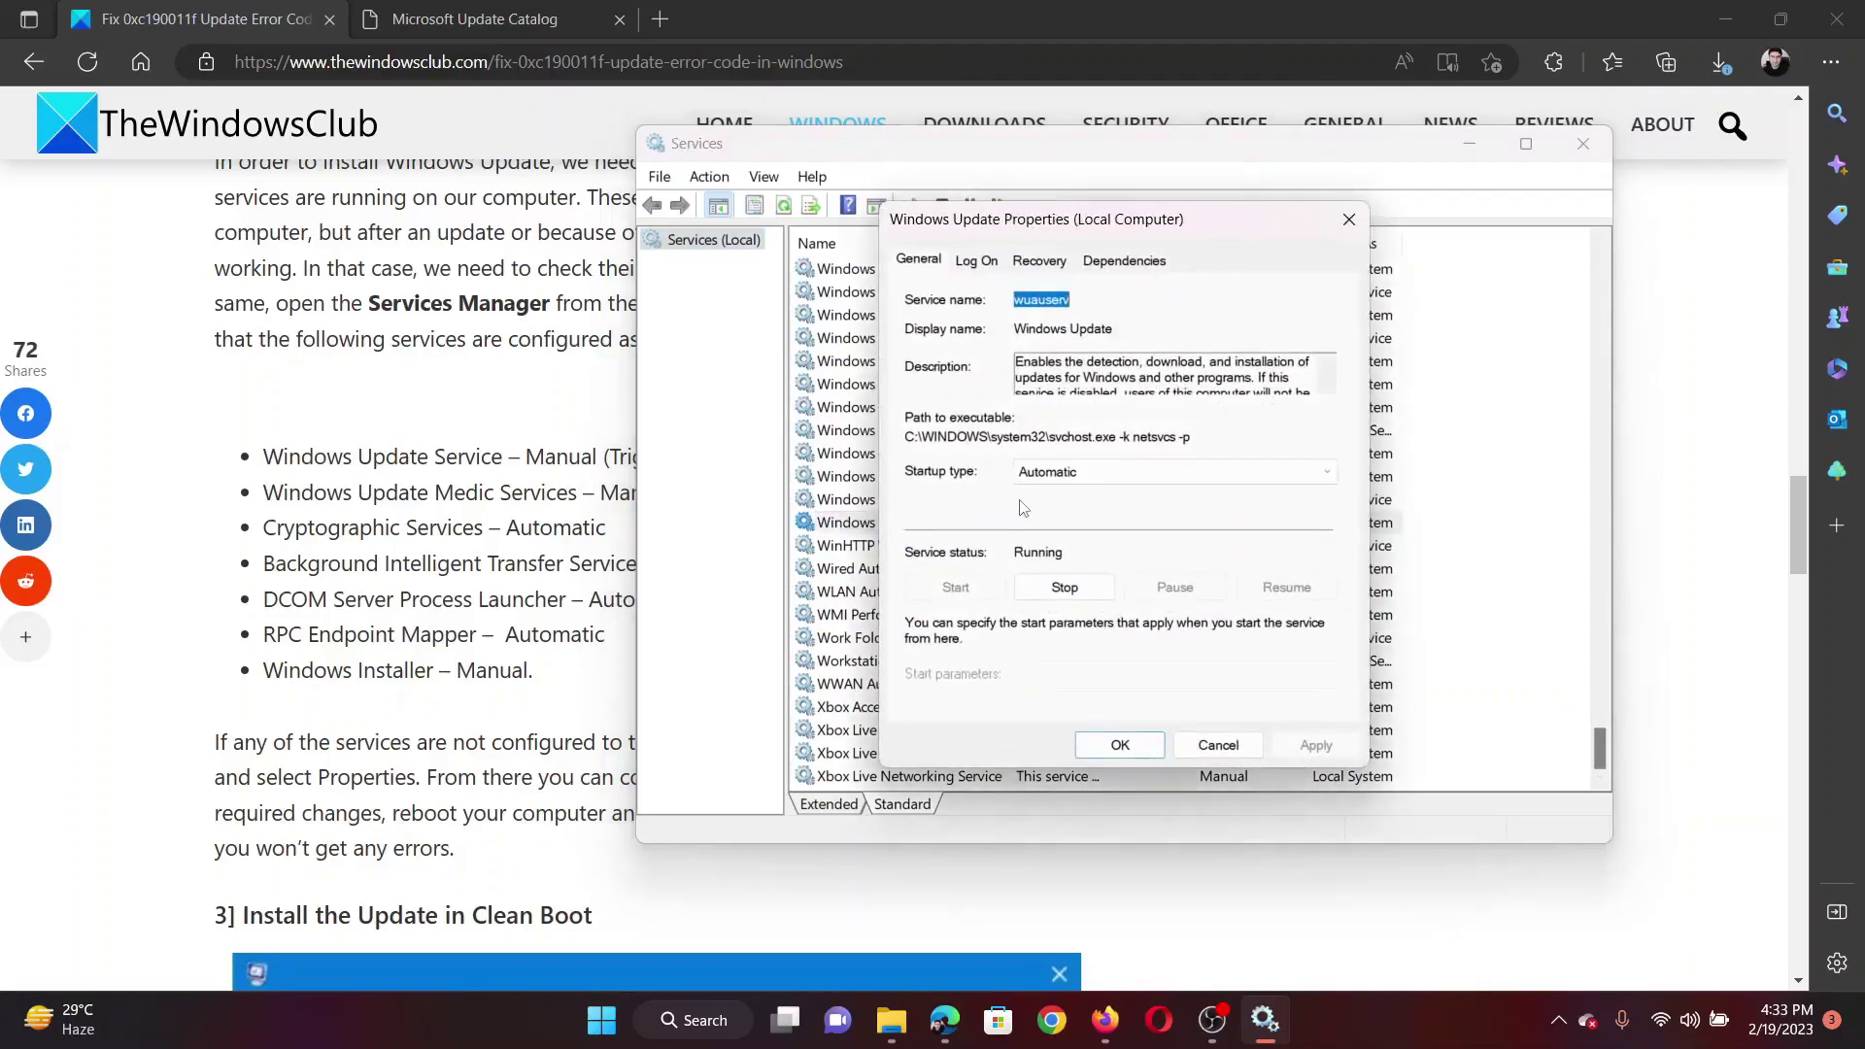
{"action": "left_click", "coordinate": [1059, 479]}
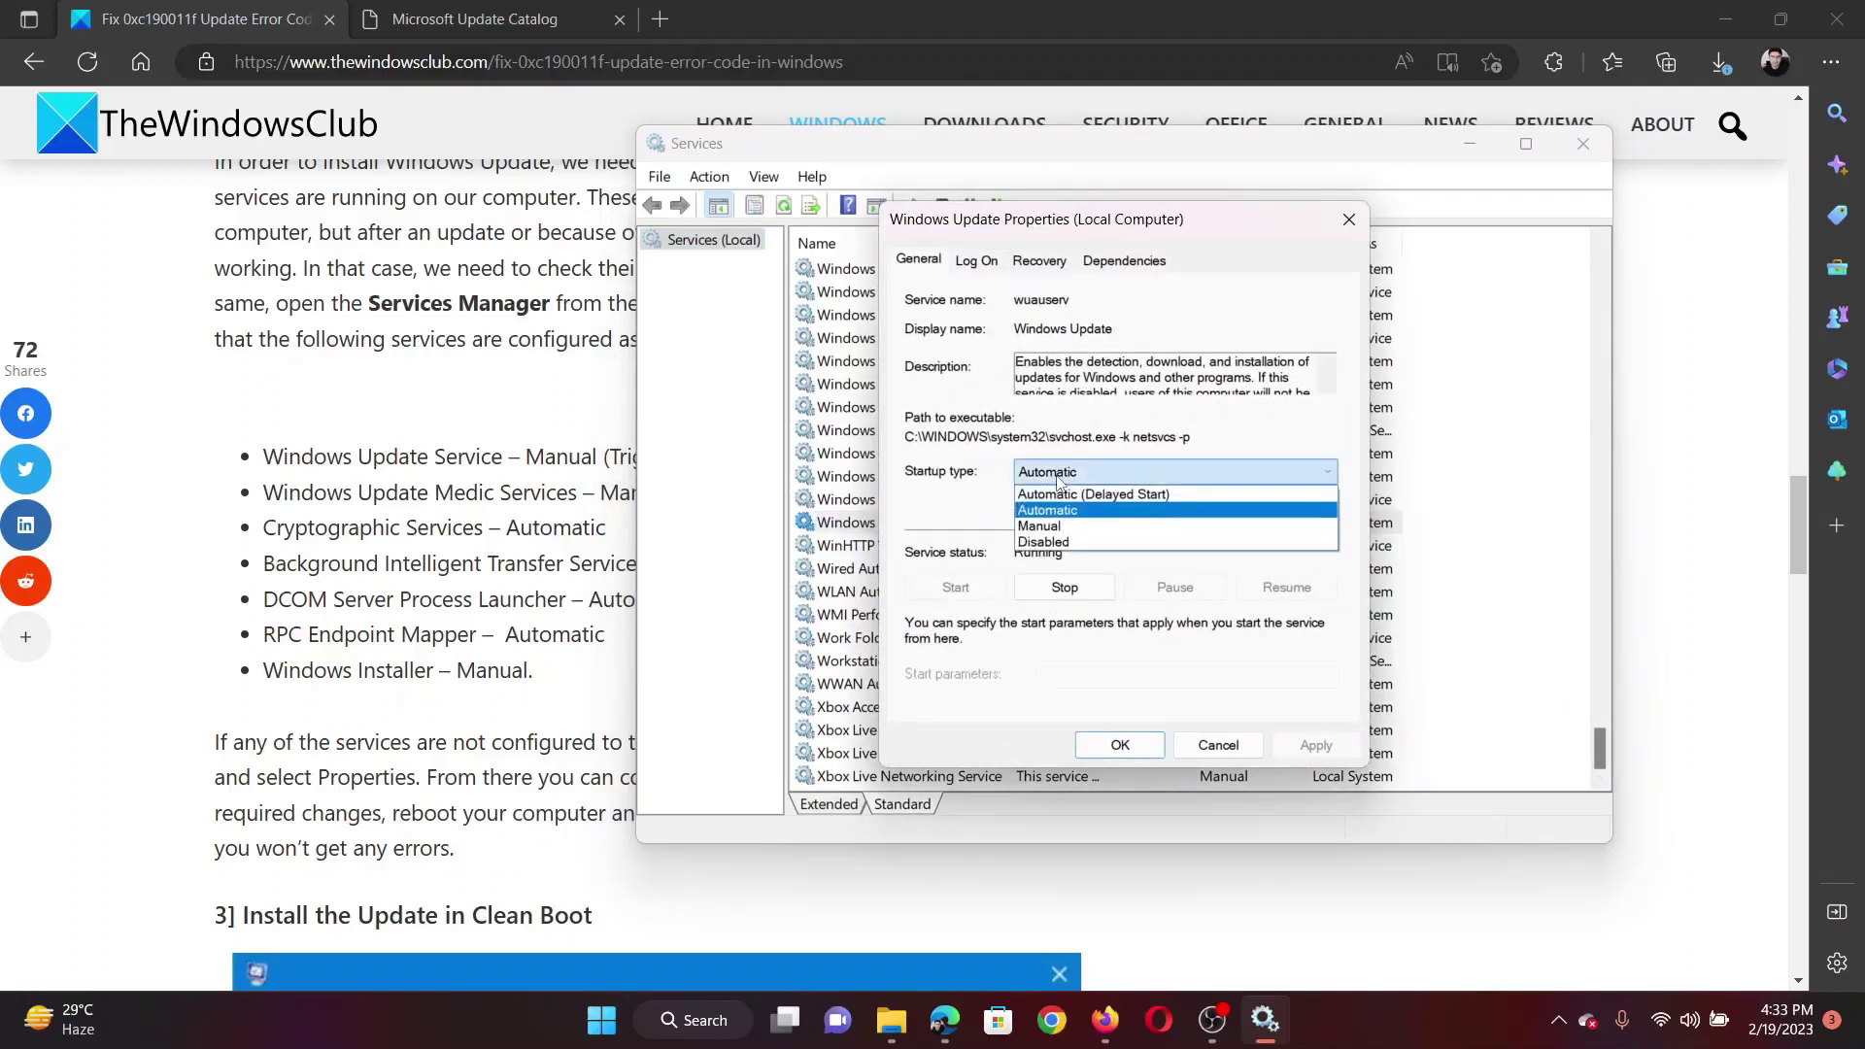
{"action": "left_click", "coordinate": [1069, 529]}
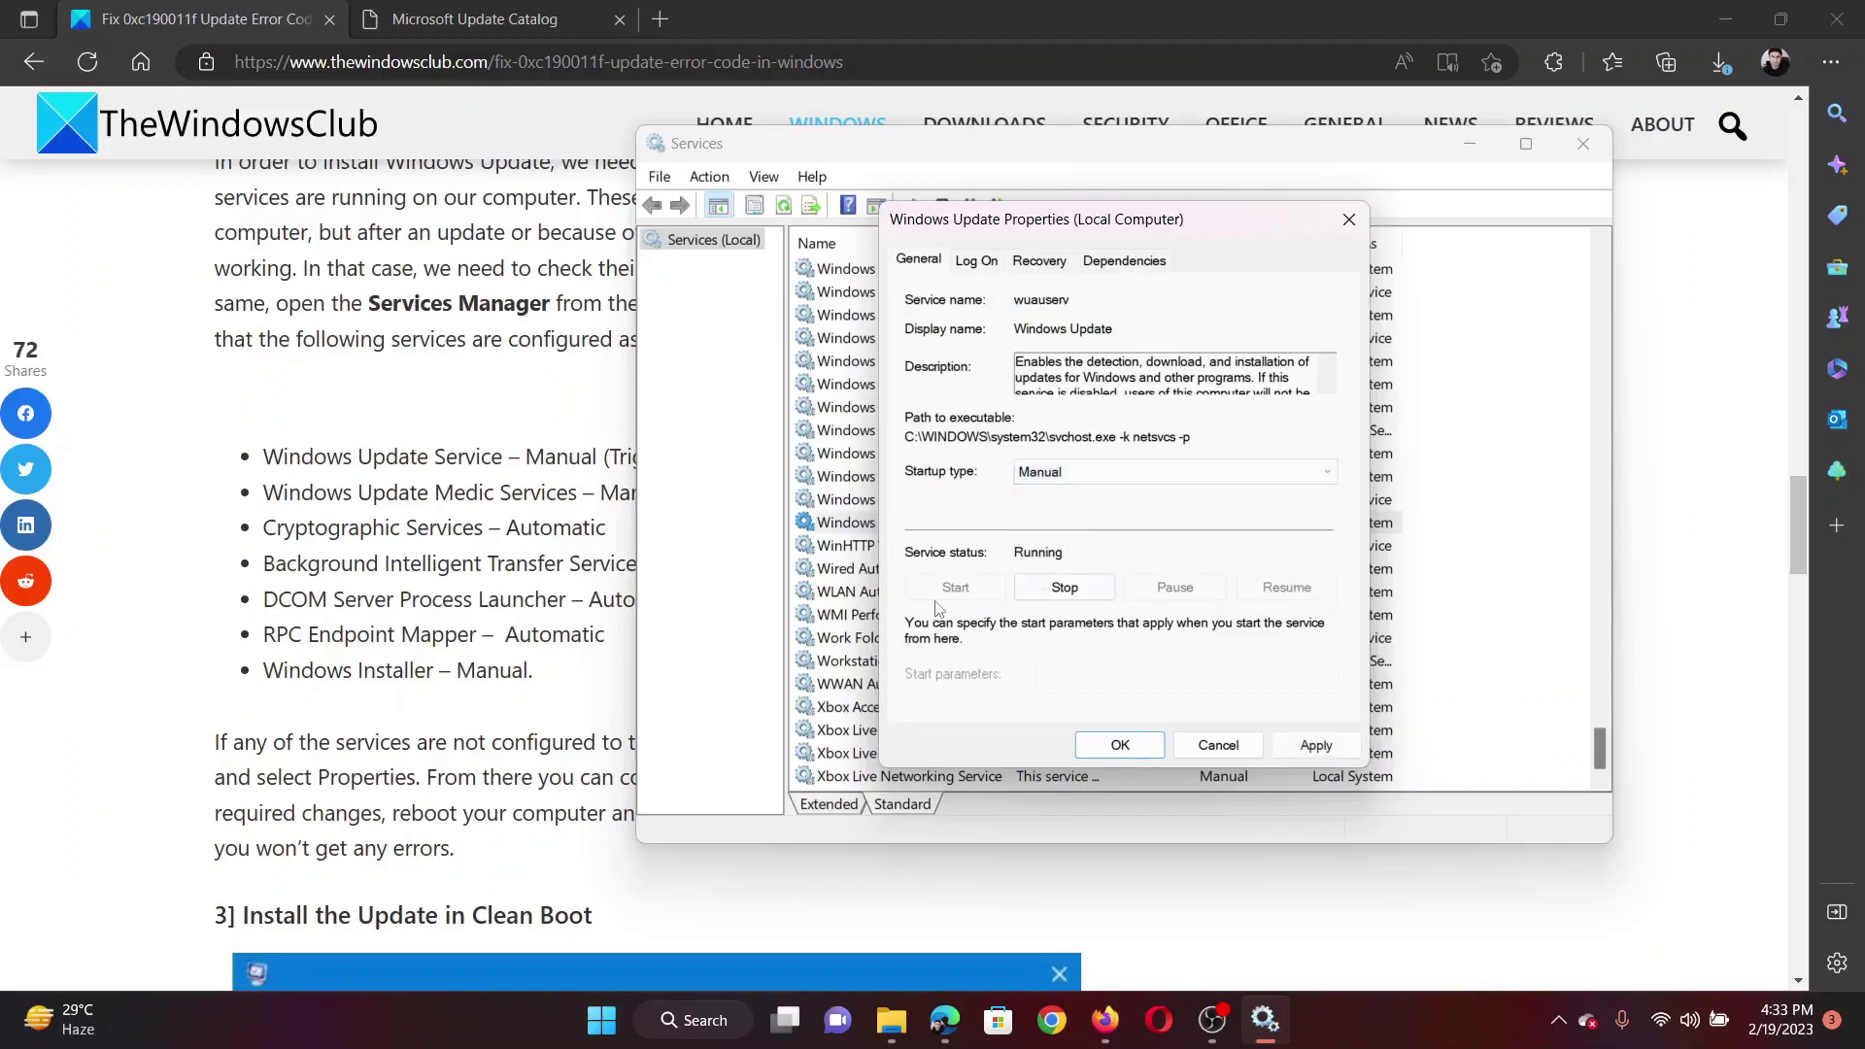
{"action": "left_click", "coordinate": [1316, 745]}
{"action": "left_click", "coordinate": [1120, 745]}
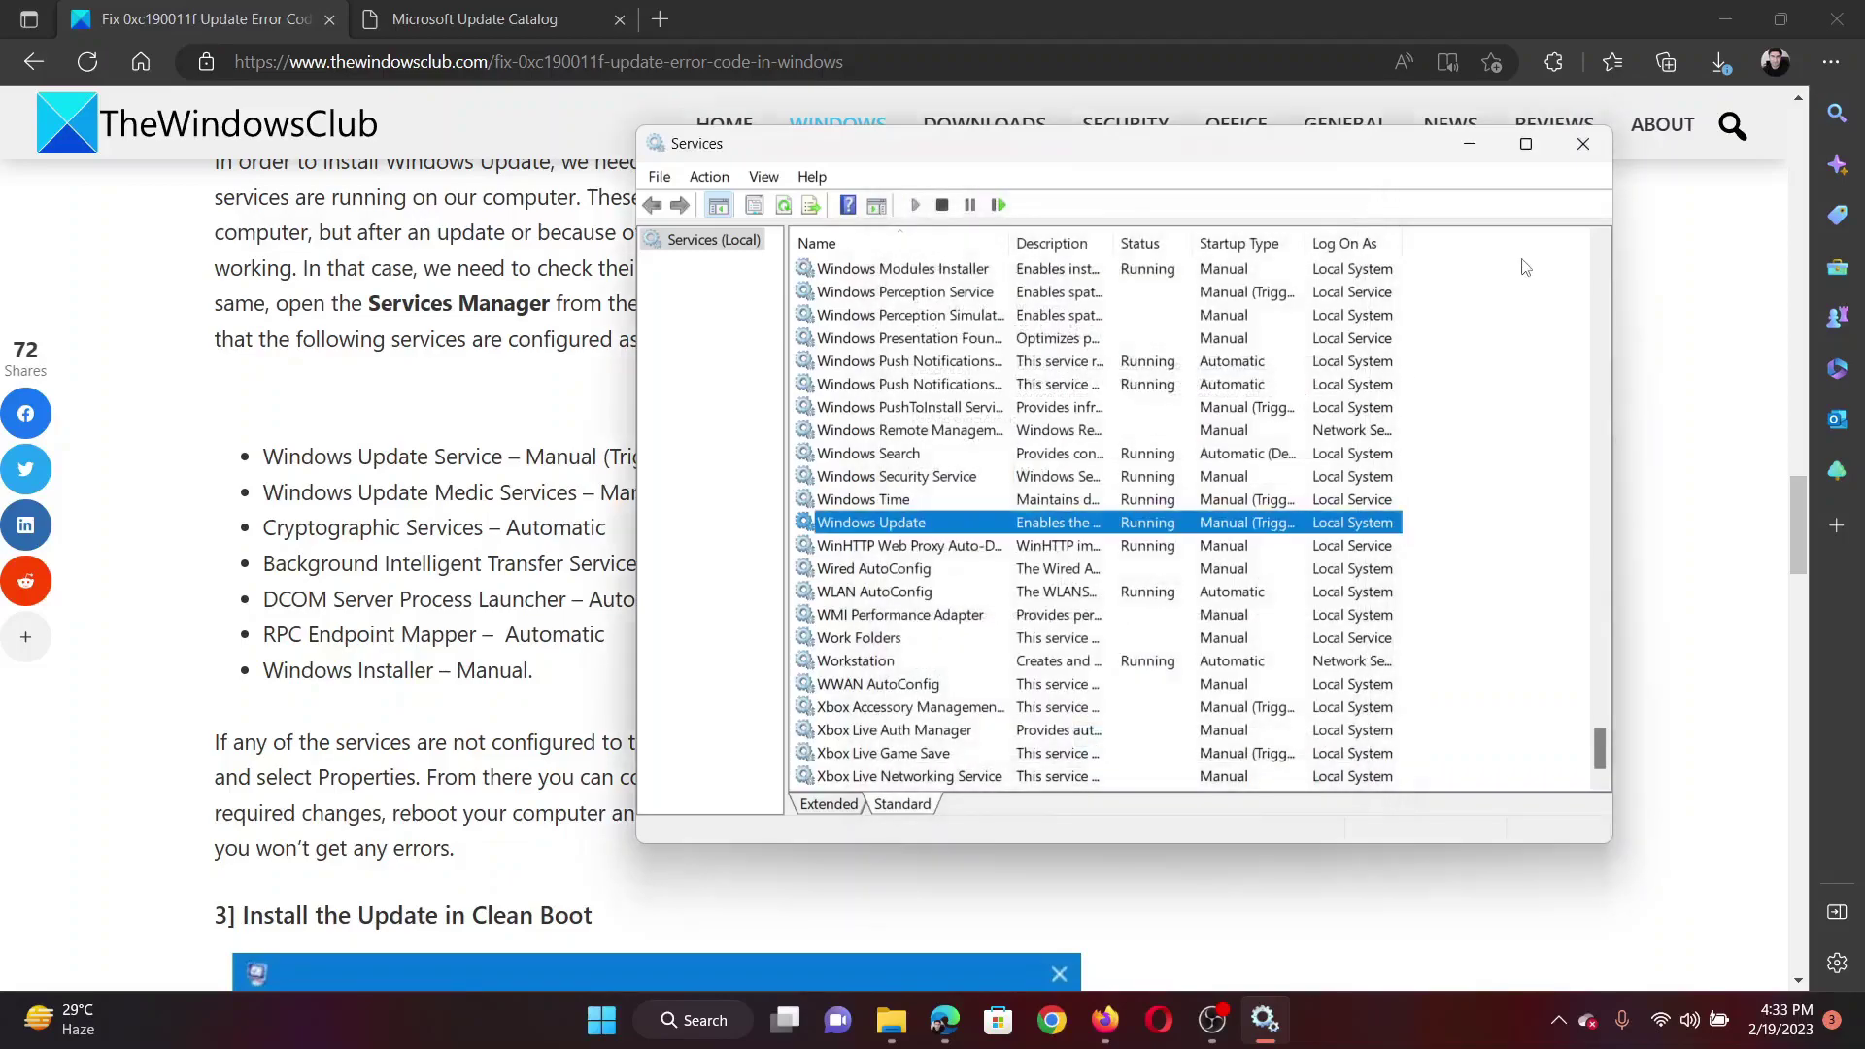
{"action": "left_click", "coordinate": [1583, 143]}
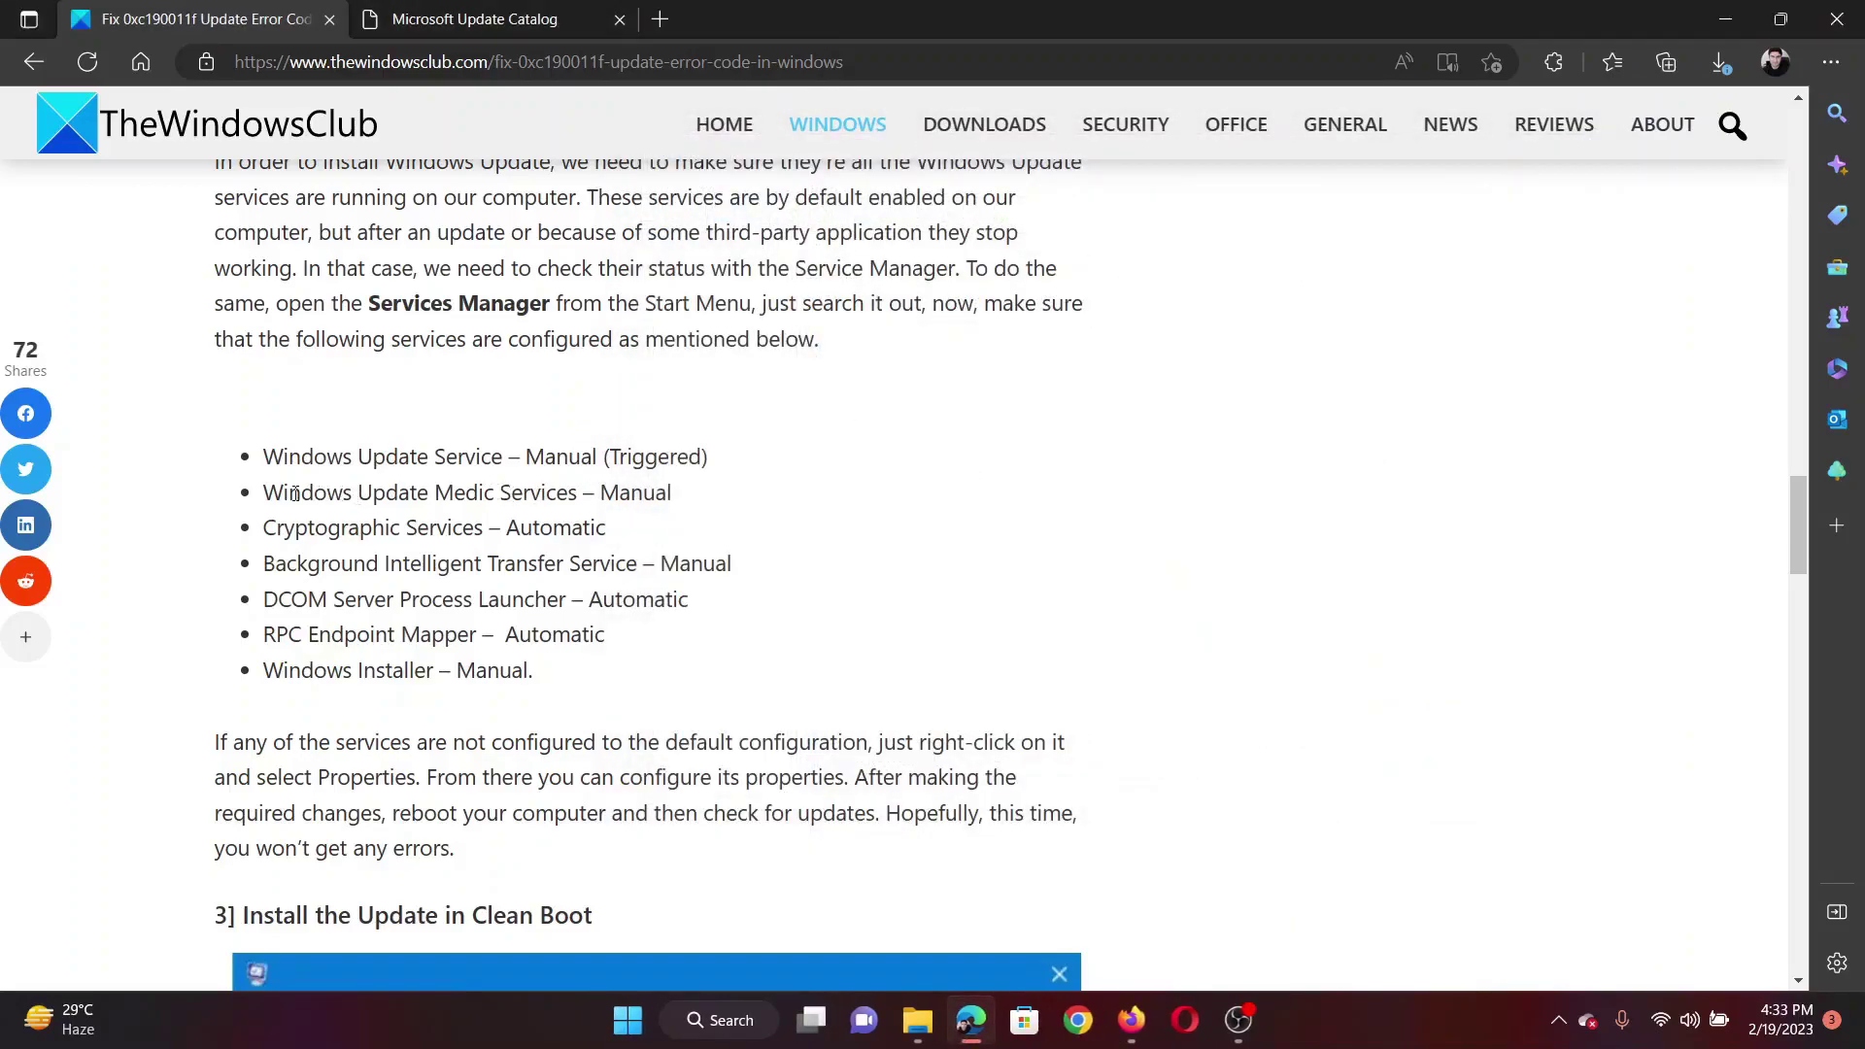
Step: Highlight the Medic Service and BITS entries, then the Clean Boot section heading
{"action": "left_click_drag", "start_coordinate": [296, 493], "coordinate": [584, 492]}
{"action": "left_click_drag", "start_coordinate": [321, 564], "coordinate": [481, 563]}
{"action": "left_click_drag", "start_coordinate": [344, 634], "coordinate": [431, 634]}
{"action": "scroll", "coordinate": [498, 763], "scroll_direction": "down", "scroll_amount": 3}
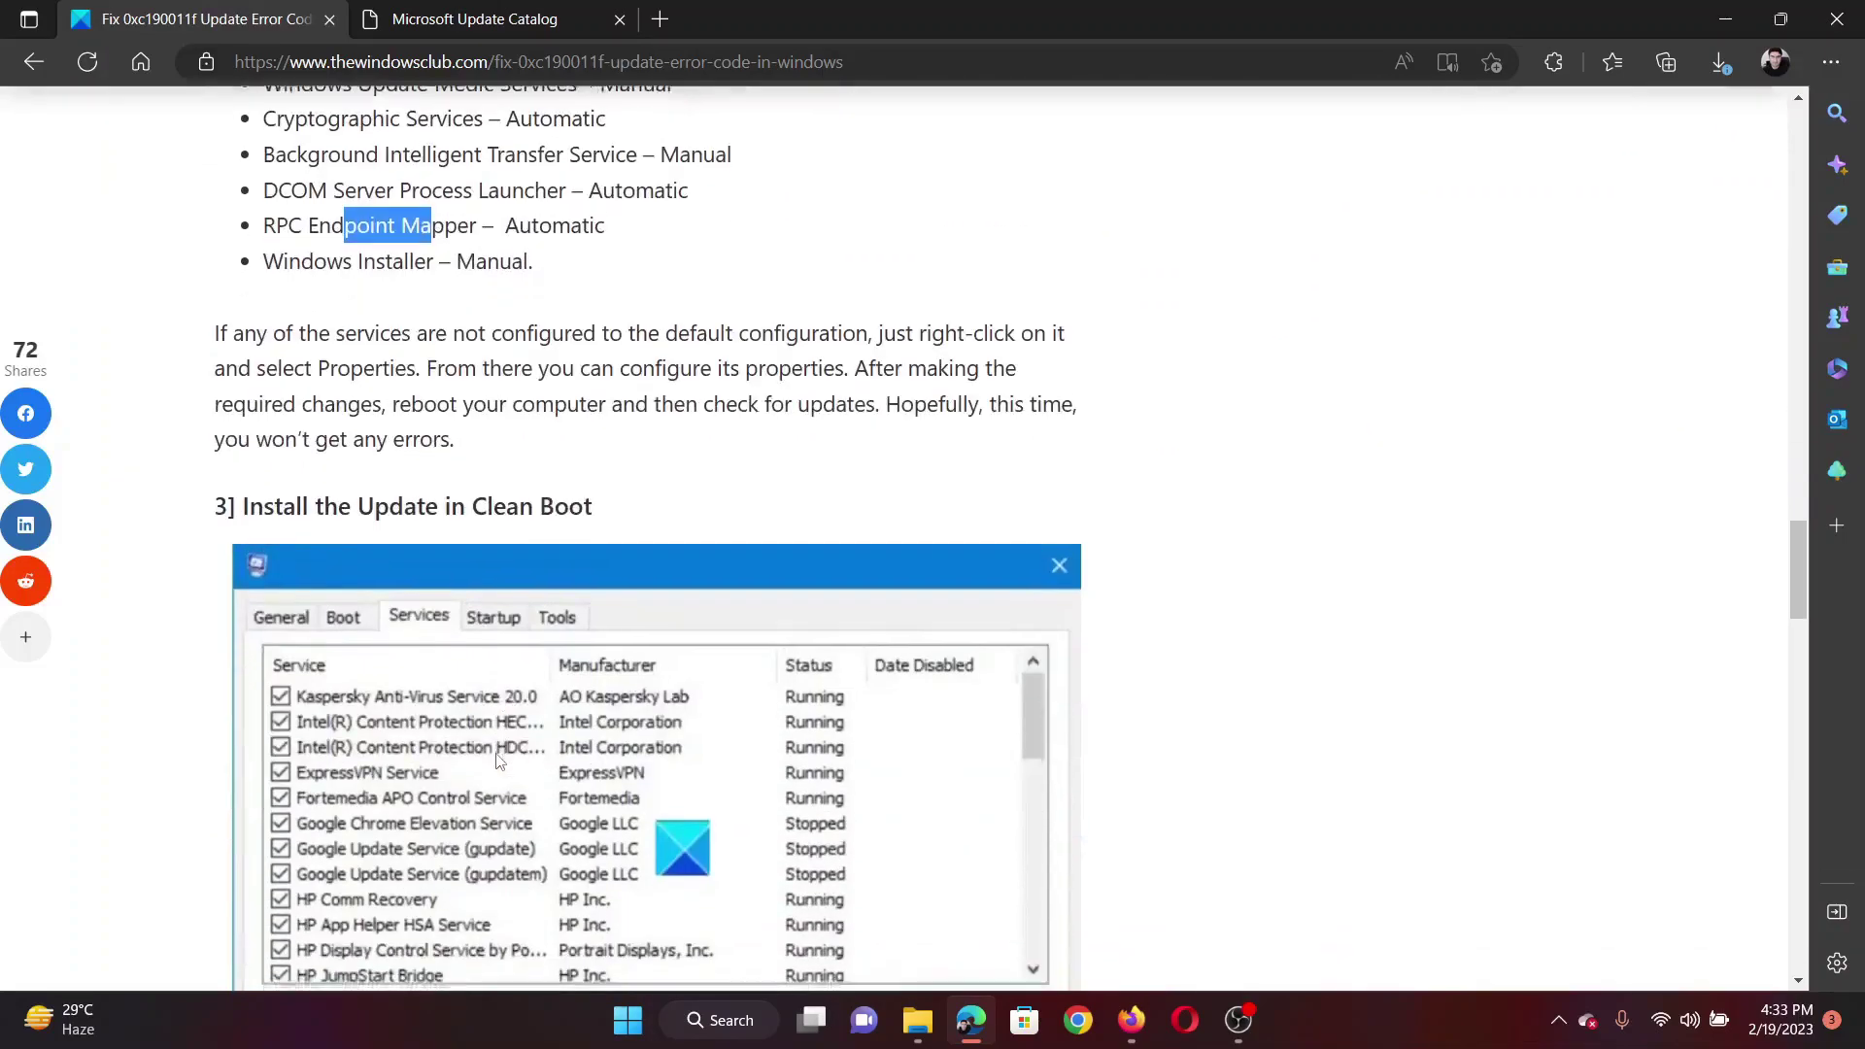
{"action": "scroll", "coordinate": [498, 763], "scroll_direction": "down", "scroll_amount": 2}
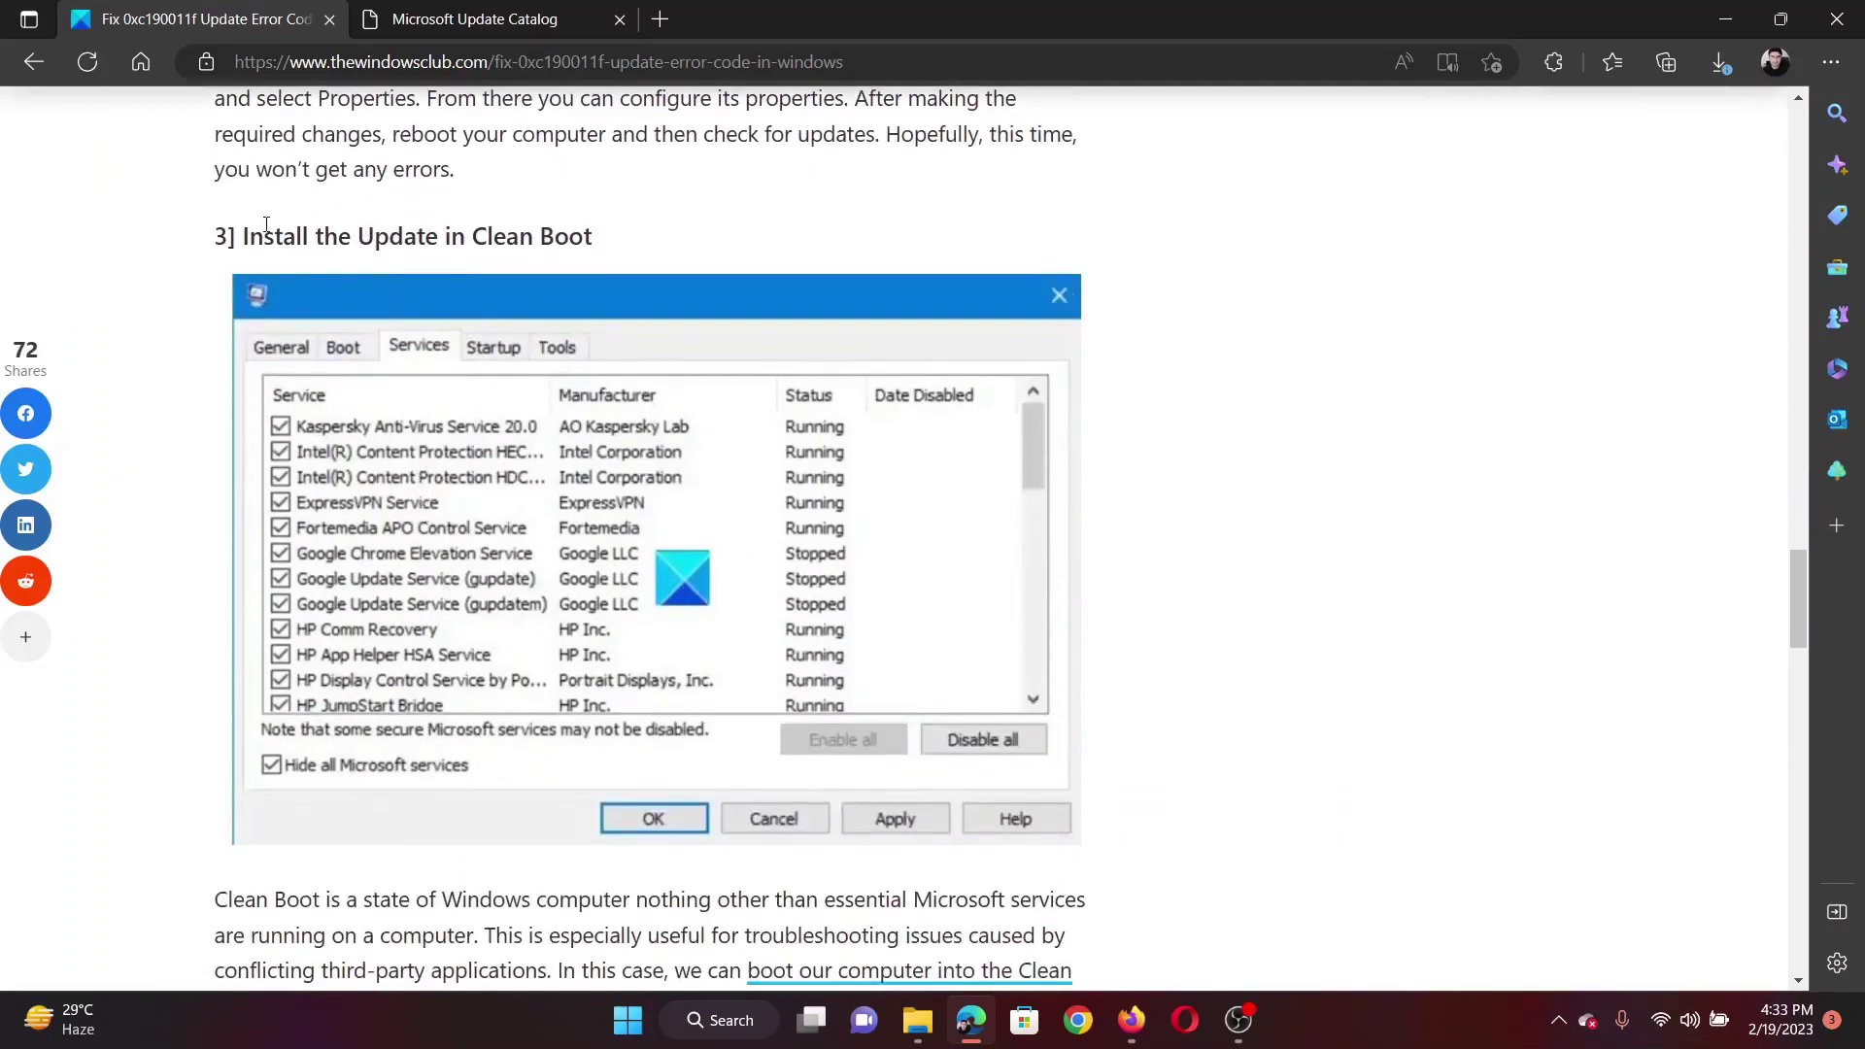
{"action": "left_click_drag", "start_coordinate": [266, 236], "coordinate": [571, 246]}
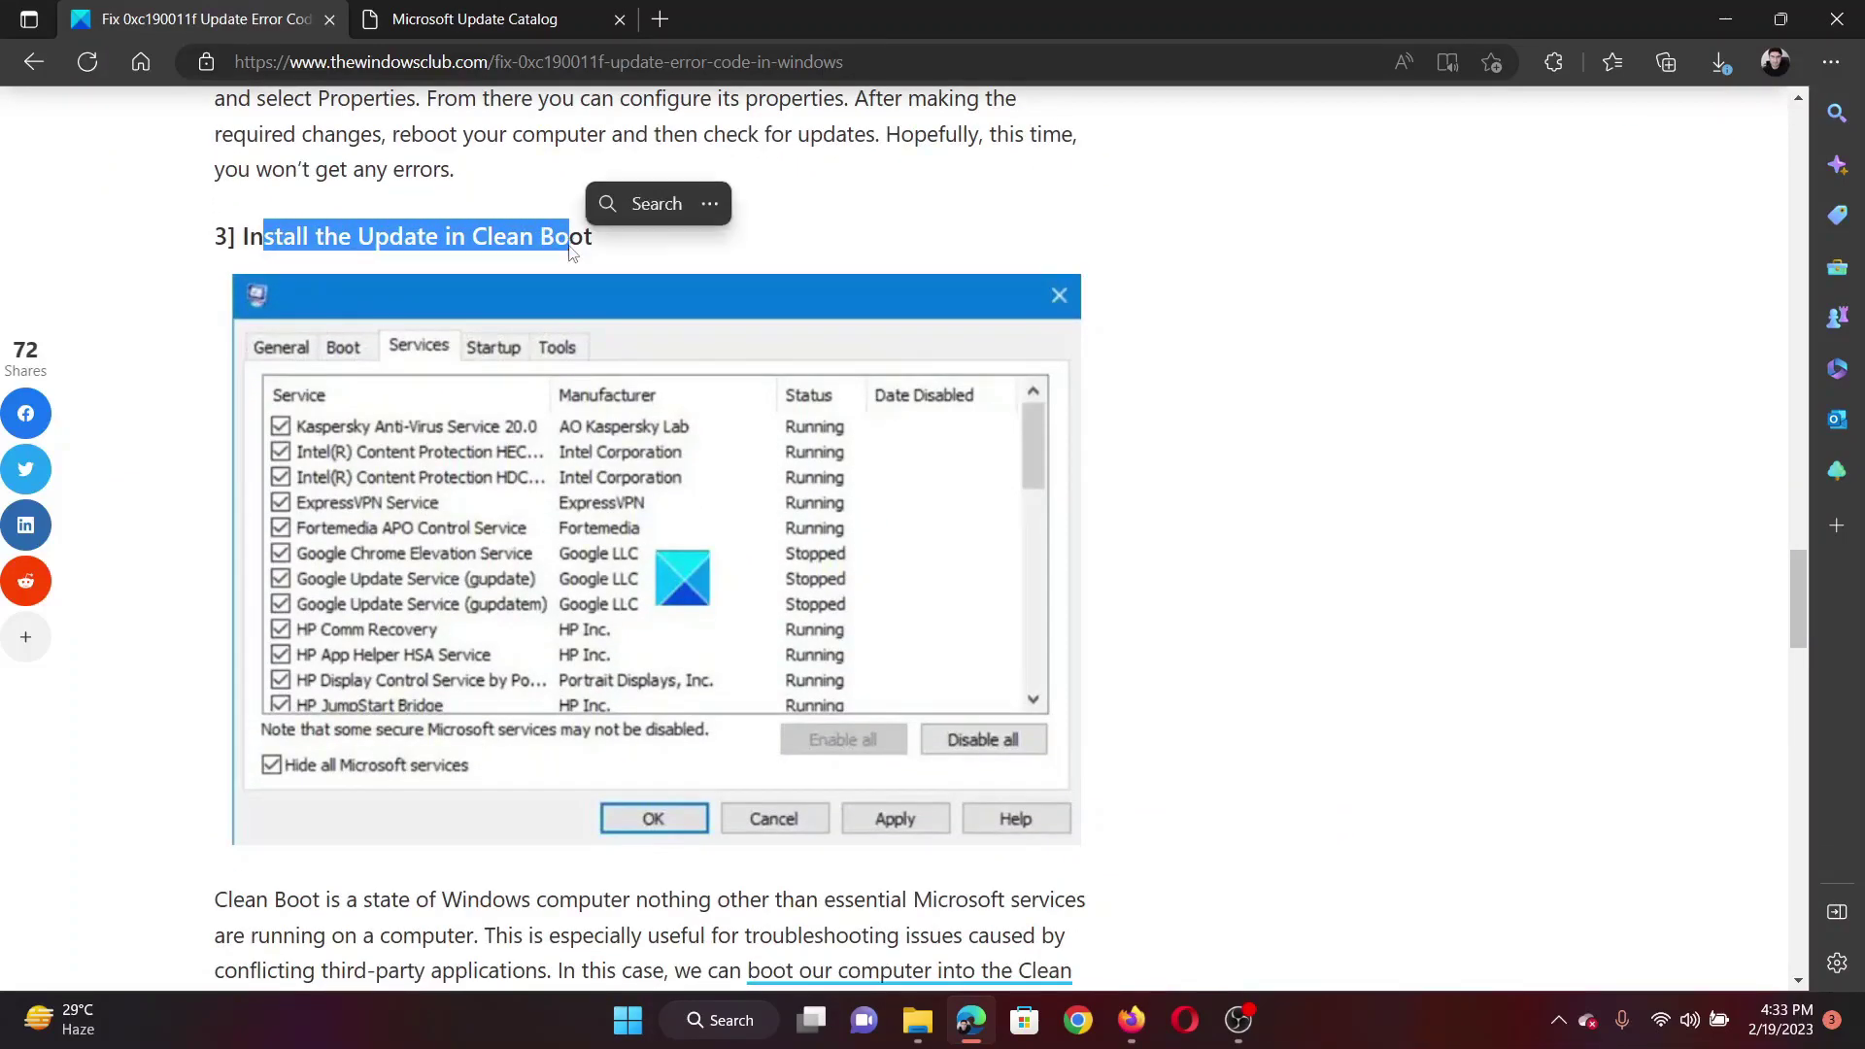
{"action": "left_click", "coordinate": [600, 926]}
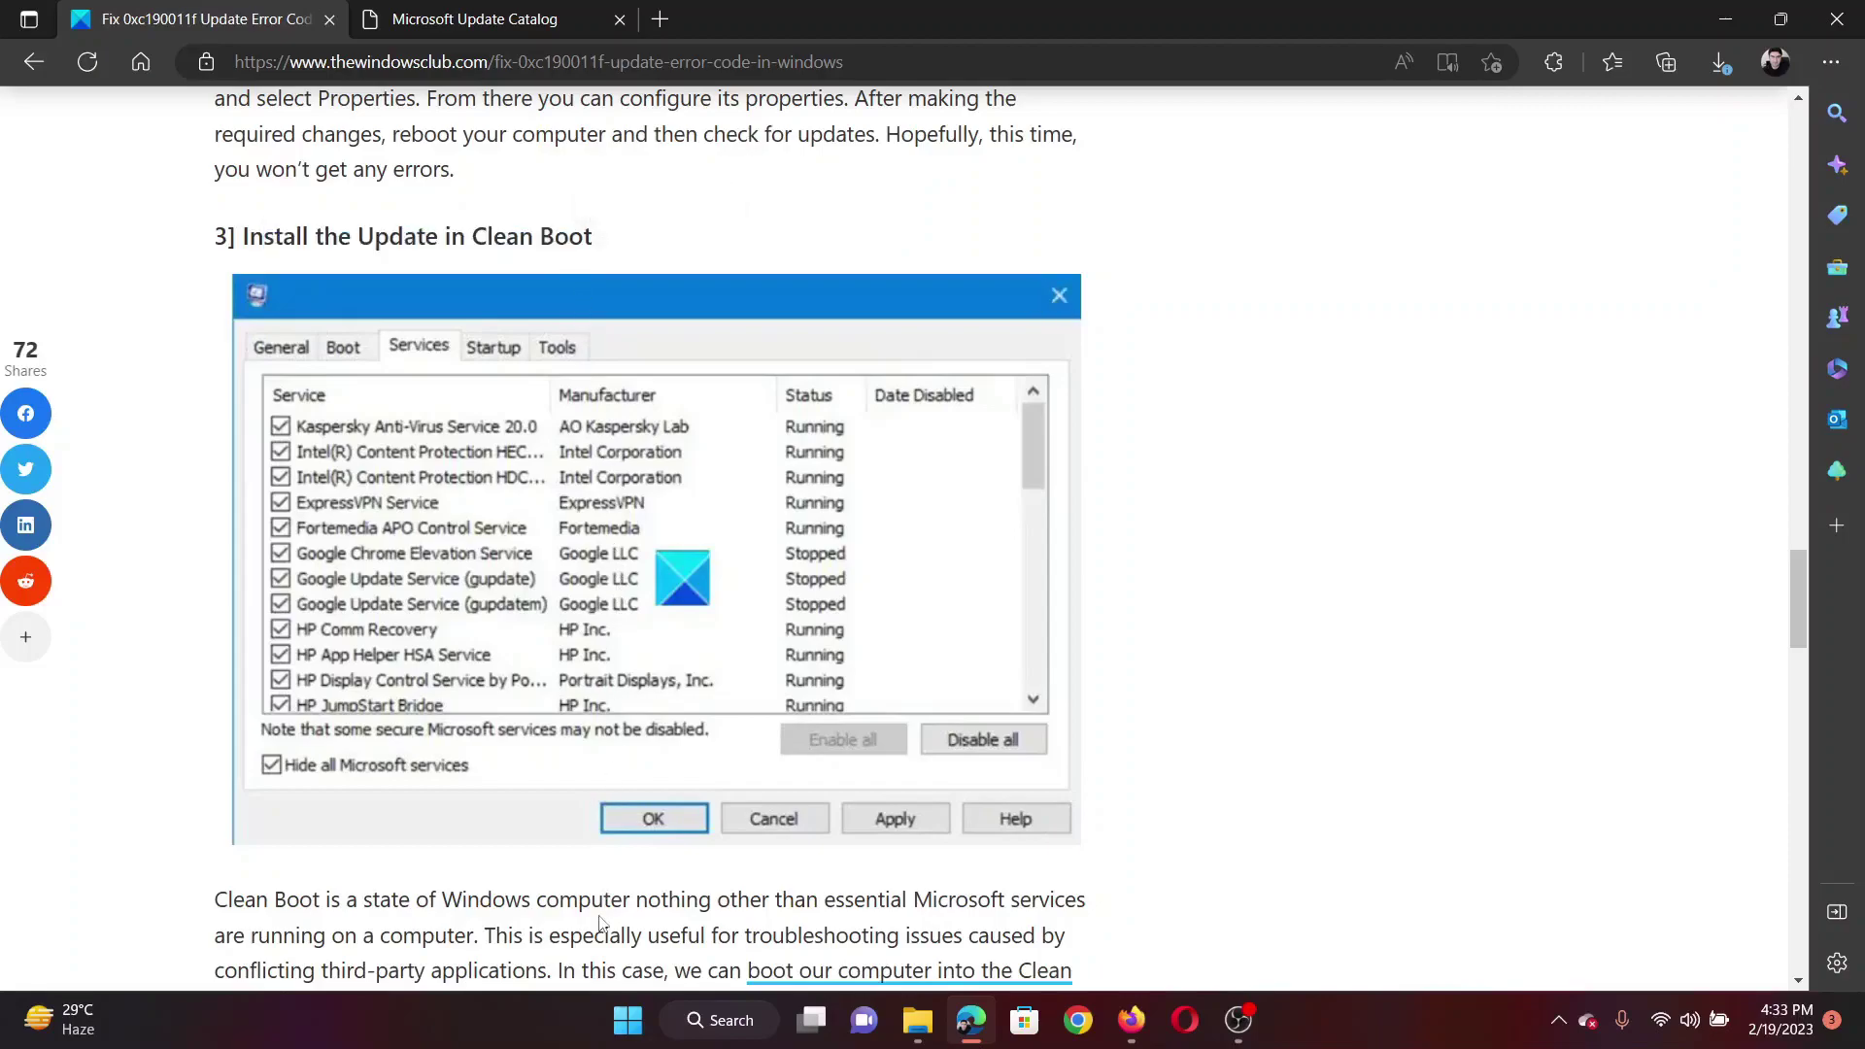
Step: Launch System Configuration with msconfig and move its window up and right
{"action": "key", "text": "super+r"}
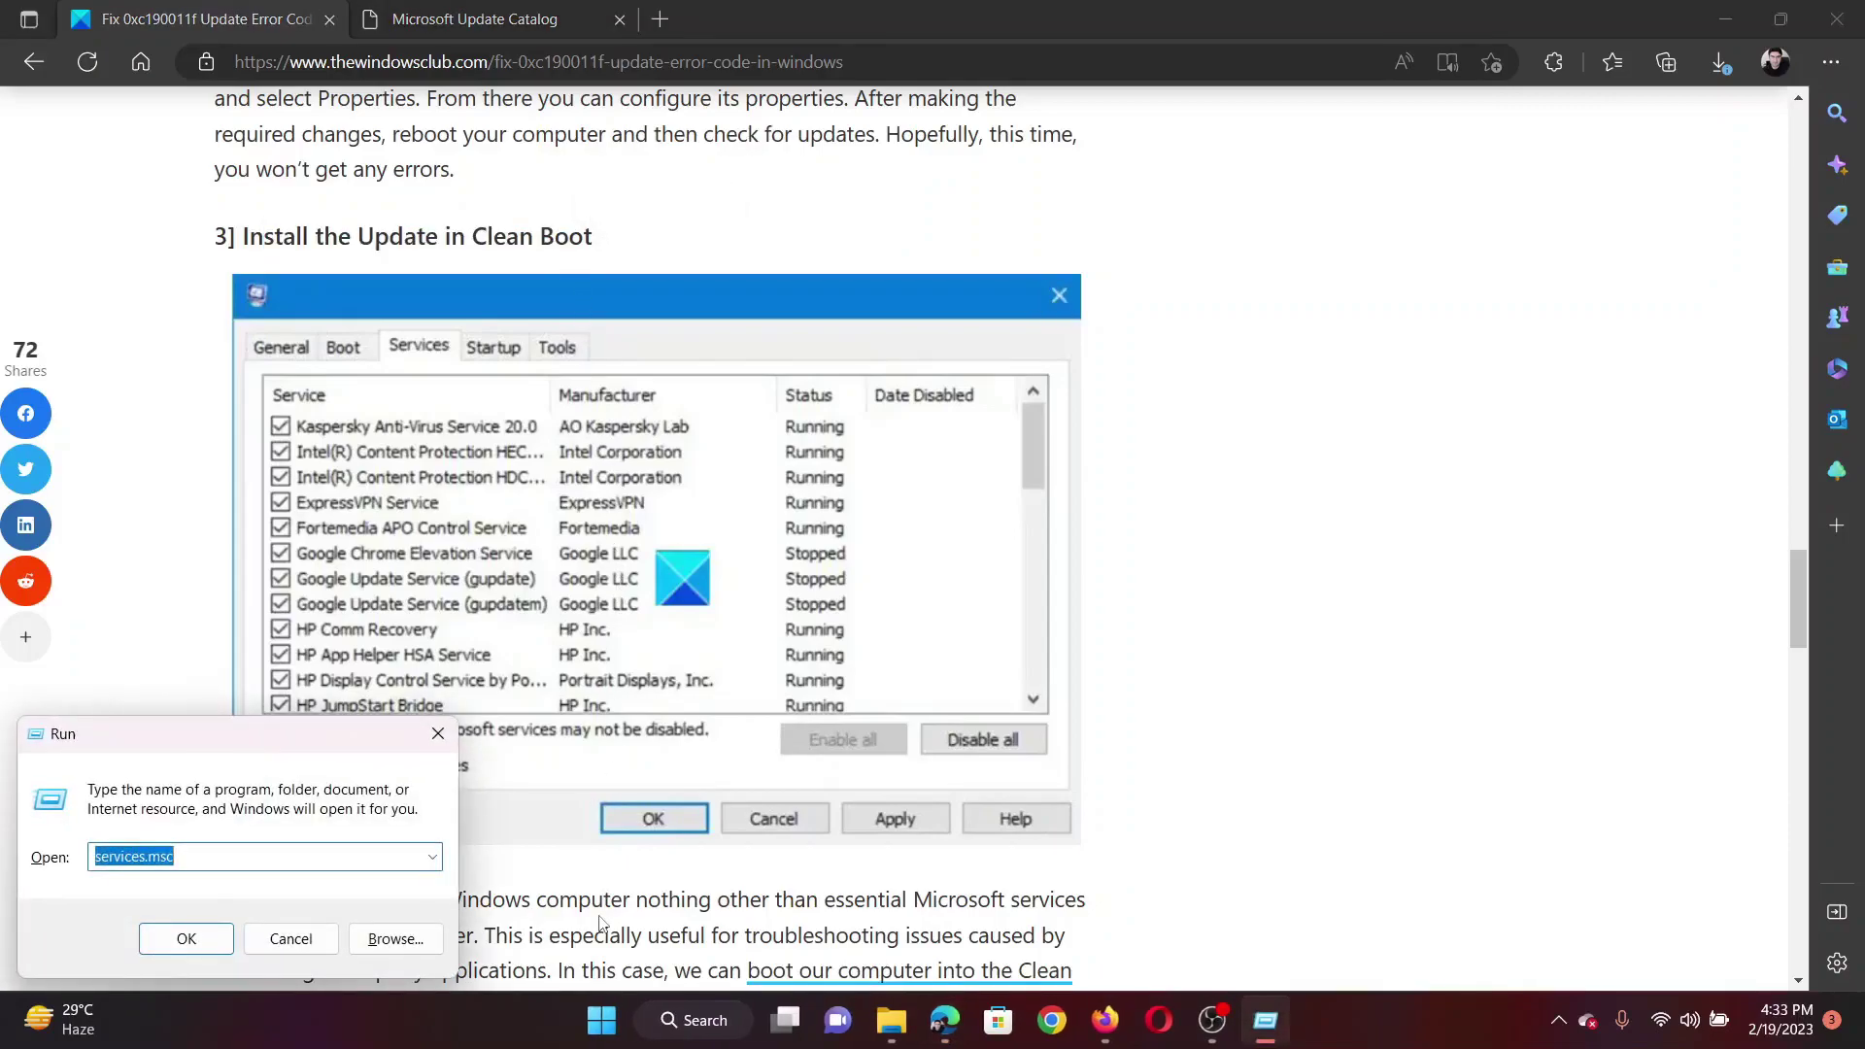
{"action": "type", "text": "m"}
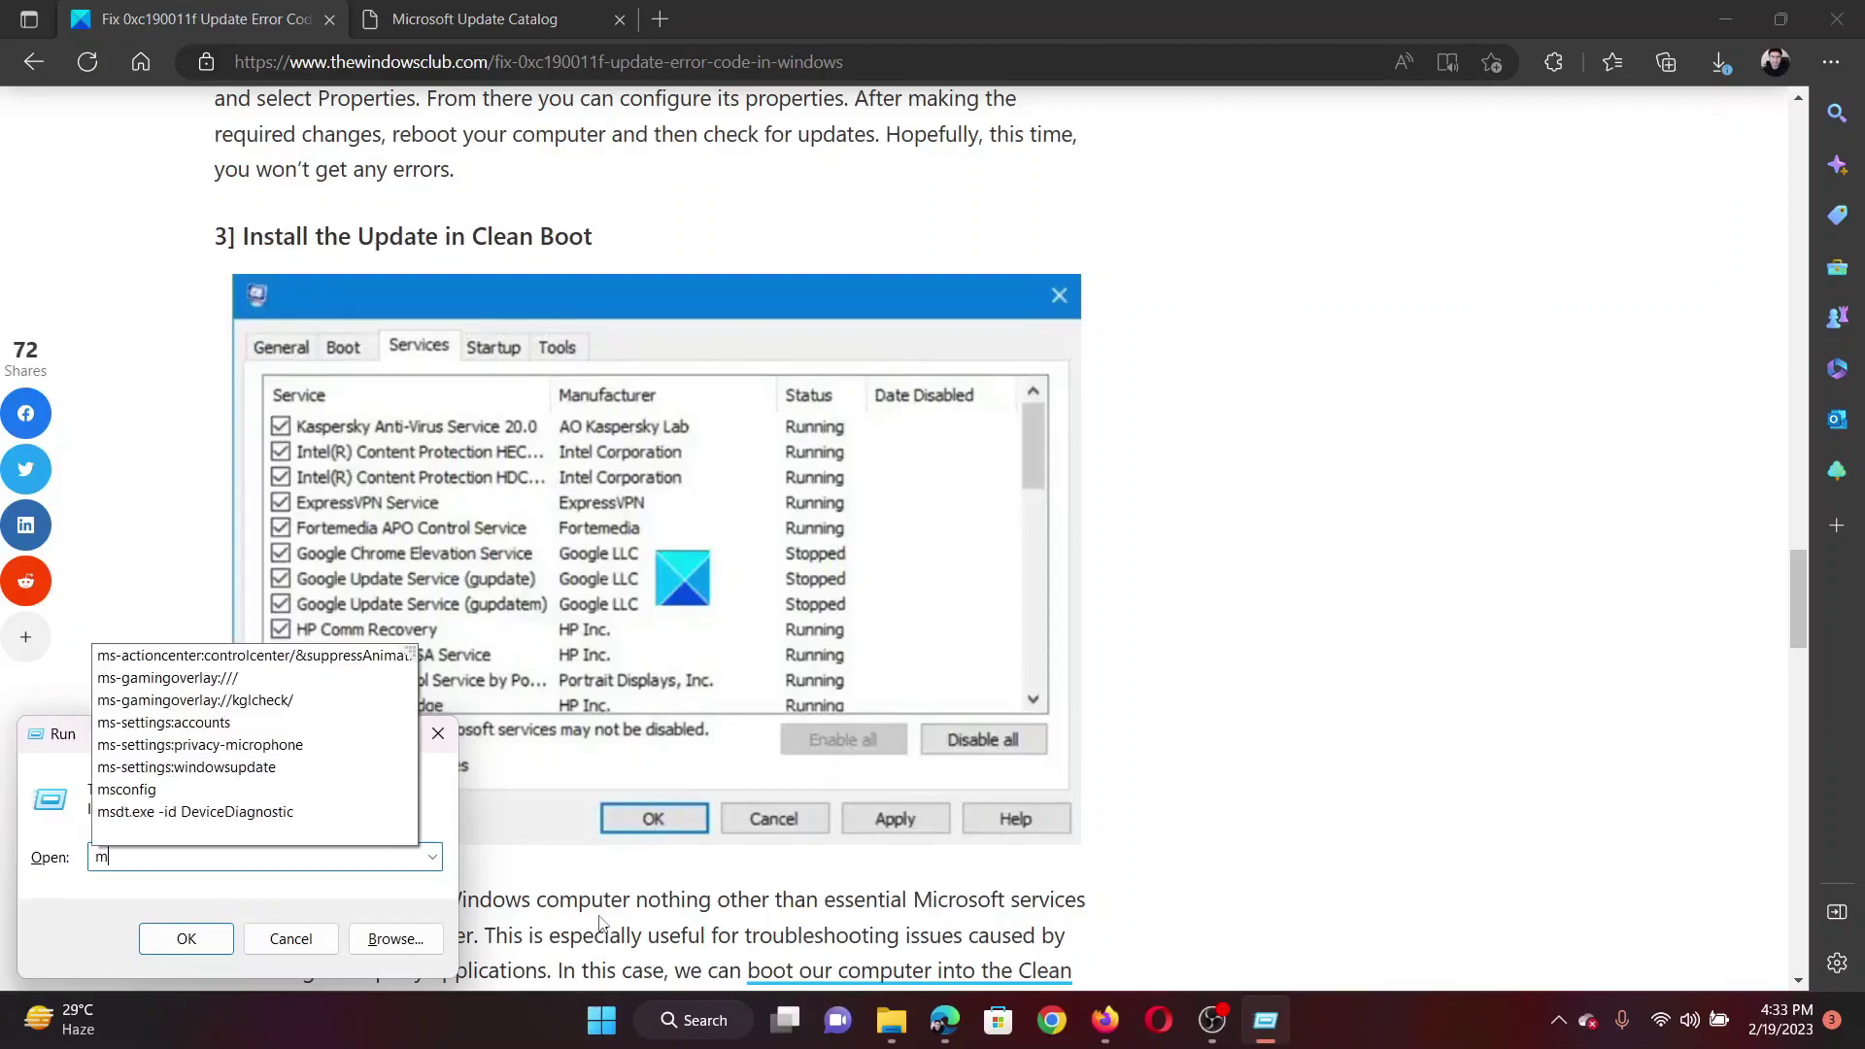
{"action": "type", "text": "sc"}
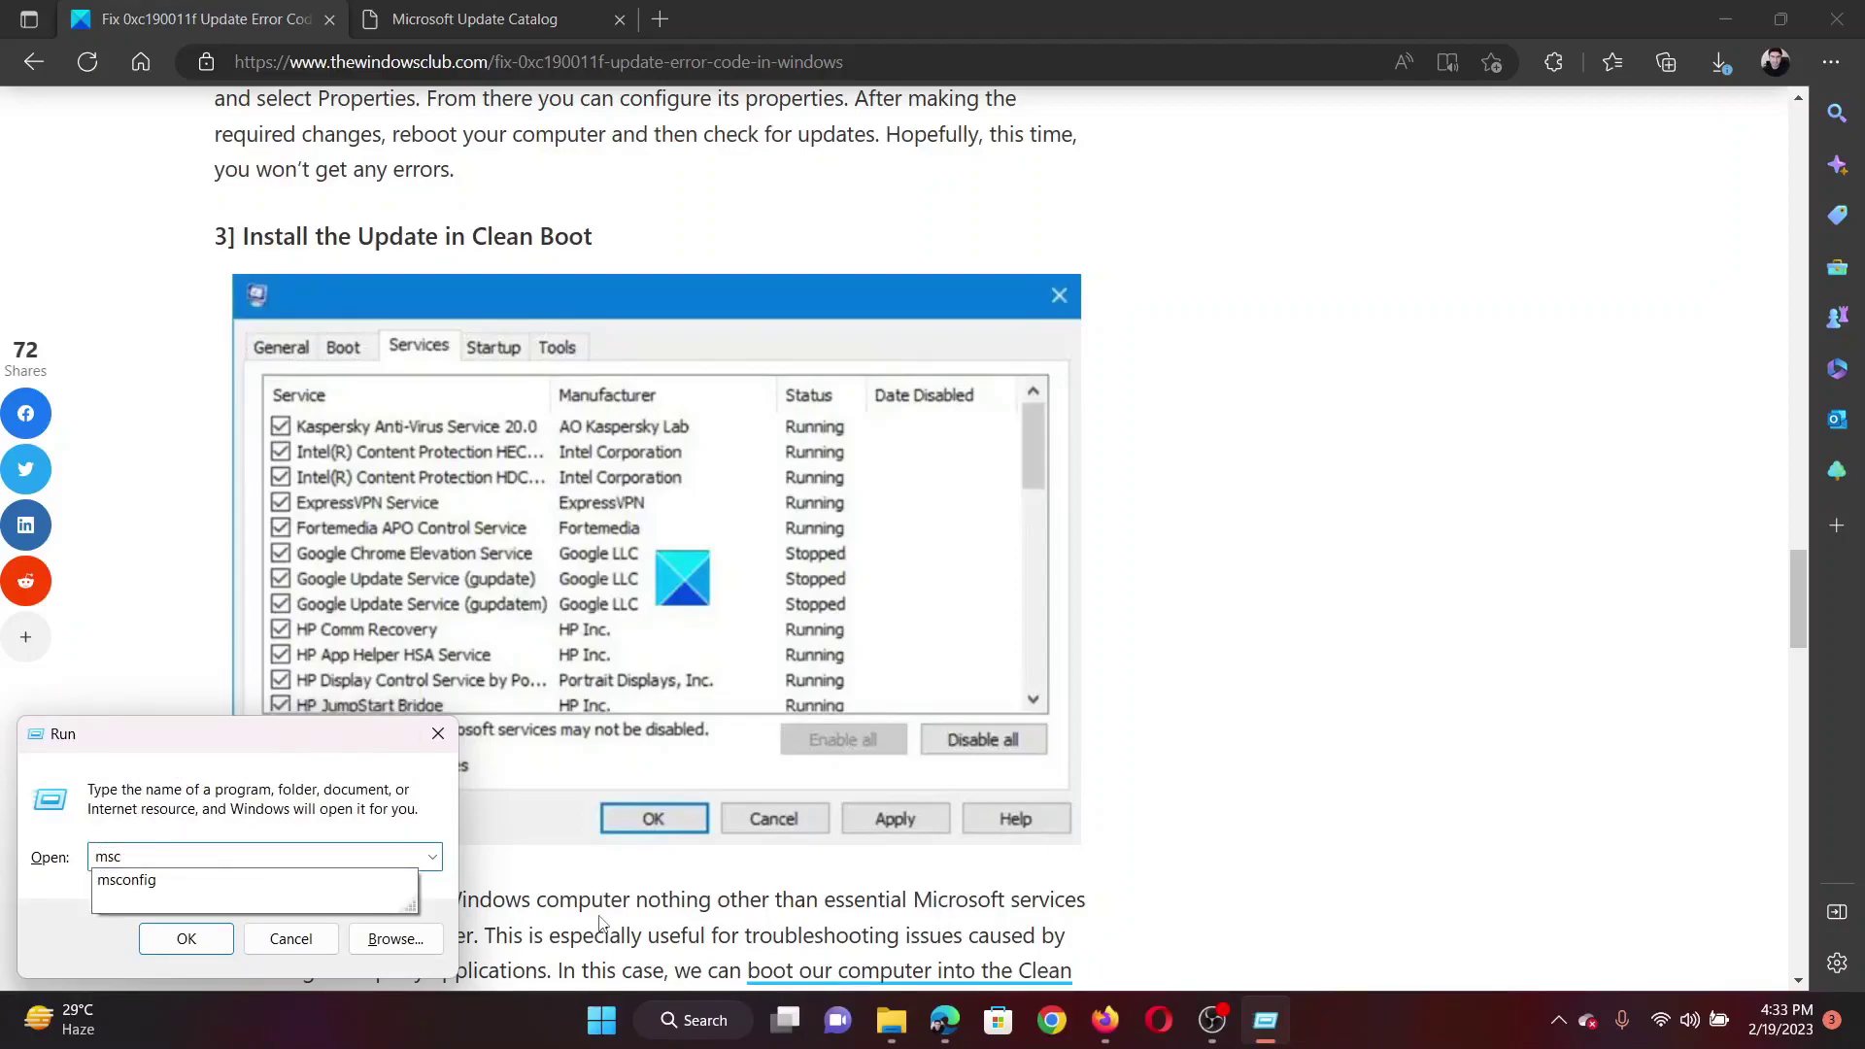
{"action": "key", "text": "Down"}
{"action": "key", "text": "Return"}
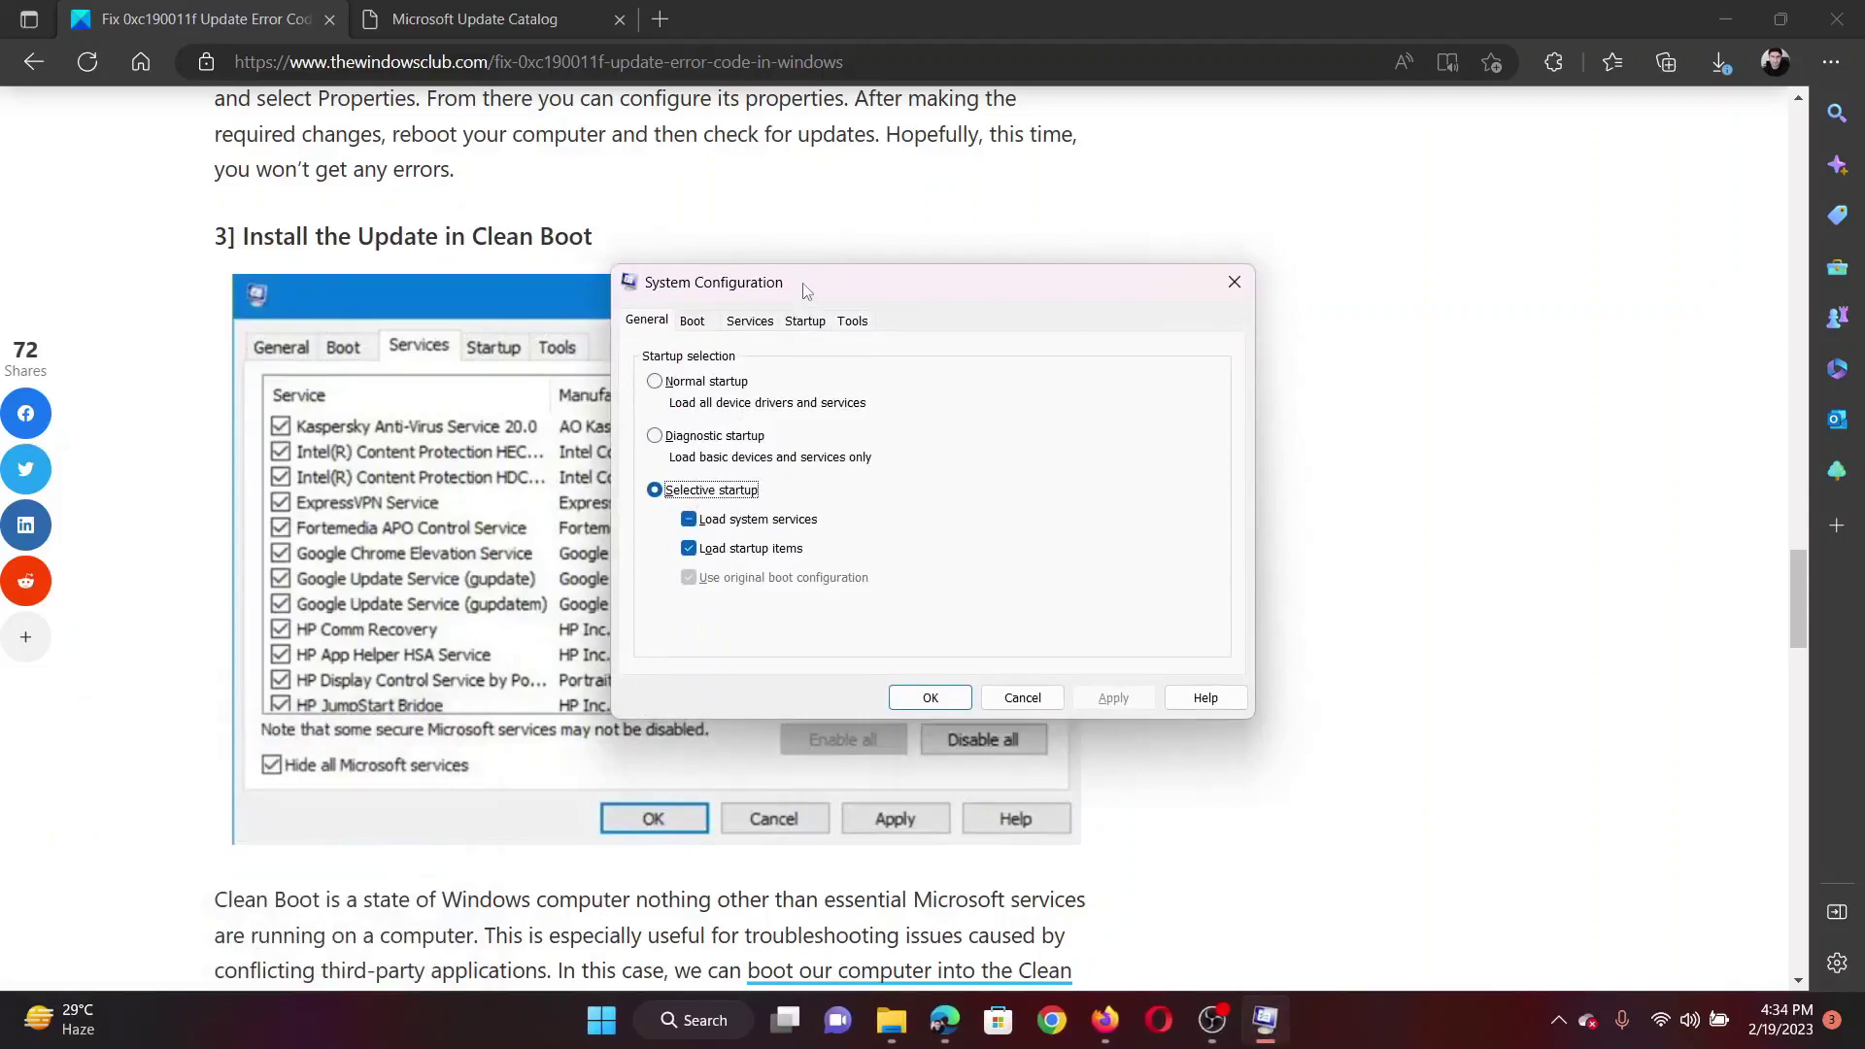
{"action": "left_click_drag", "start_coordinate": [806, 288], "coordinate": [1027, 239]}
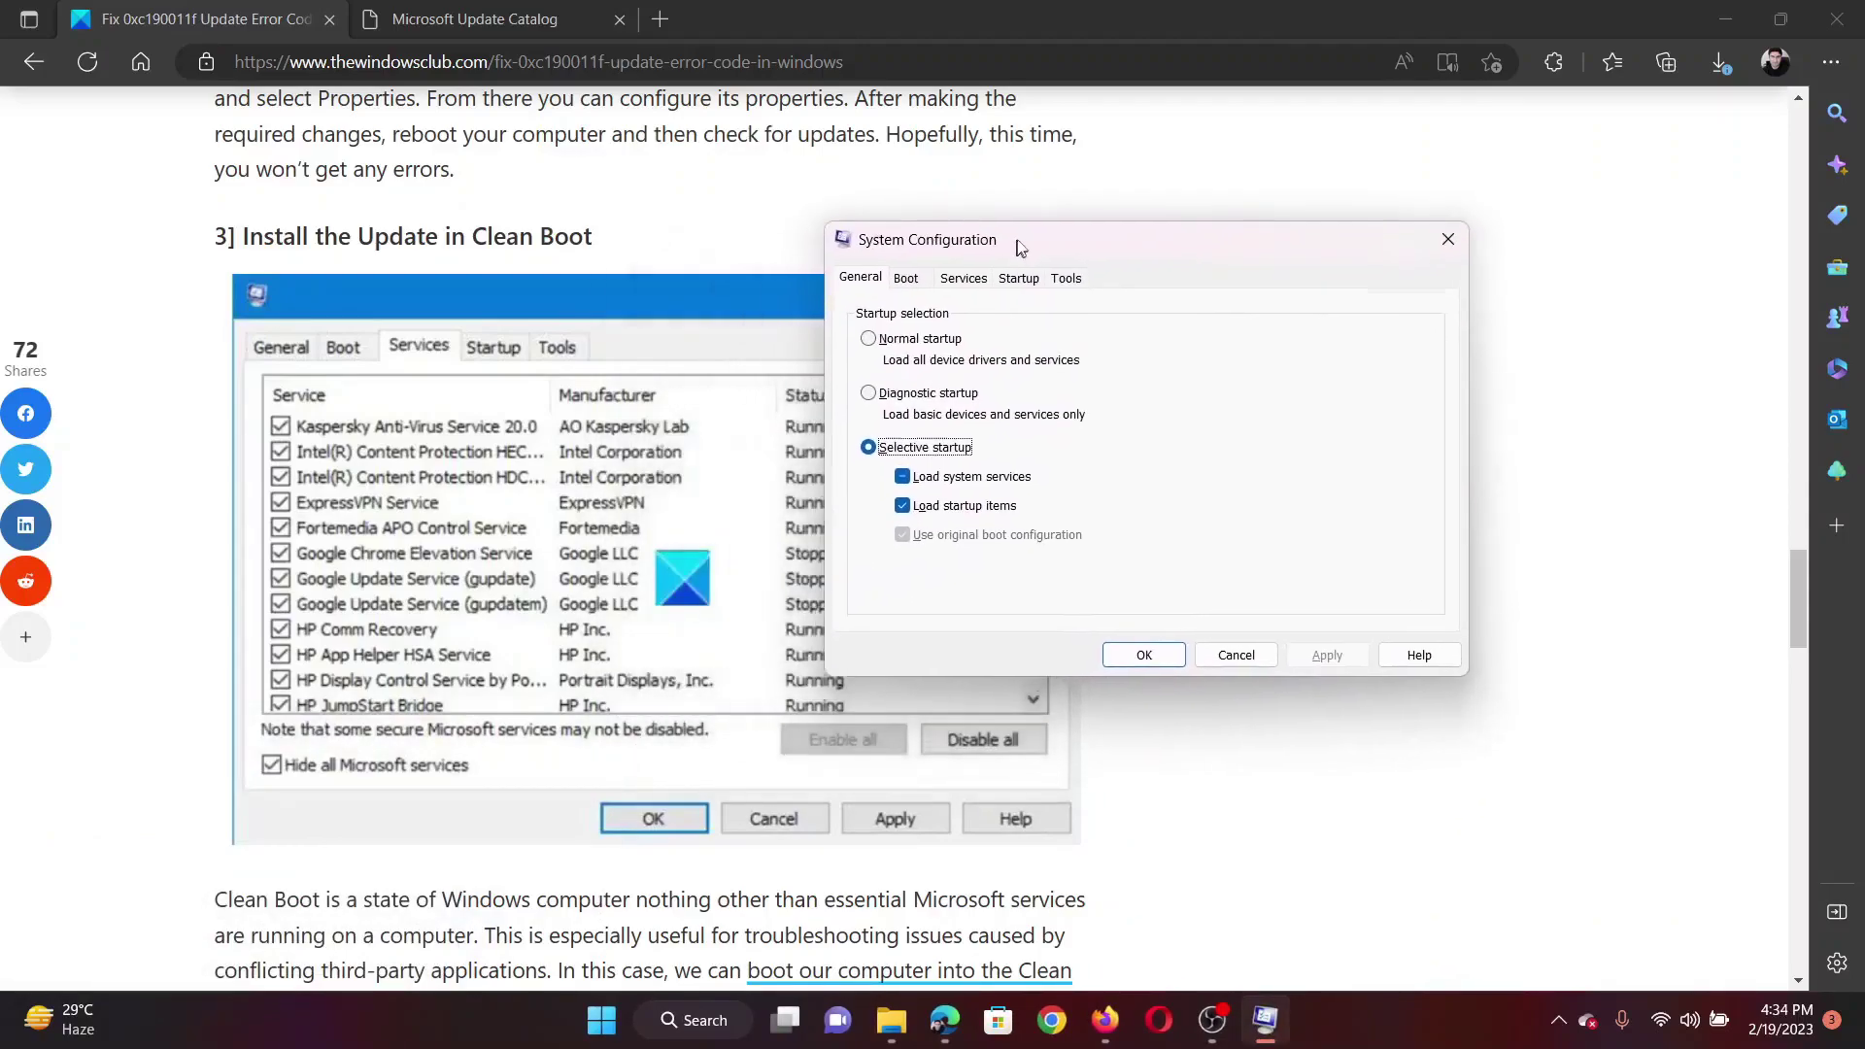
Step: Hide all Microsoft services, disable the rest, apply, and exit without restarting
{"action": "left_click", "coordinate": [972, 274]}
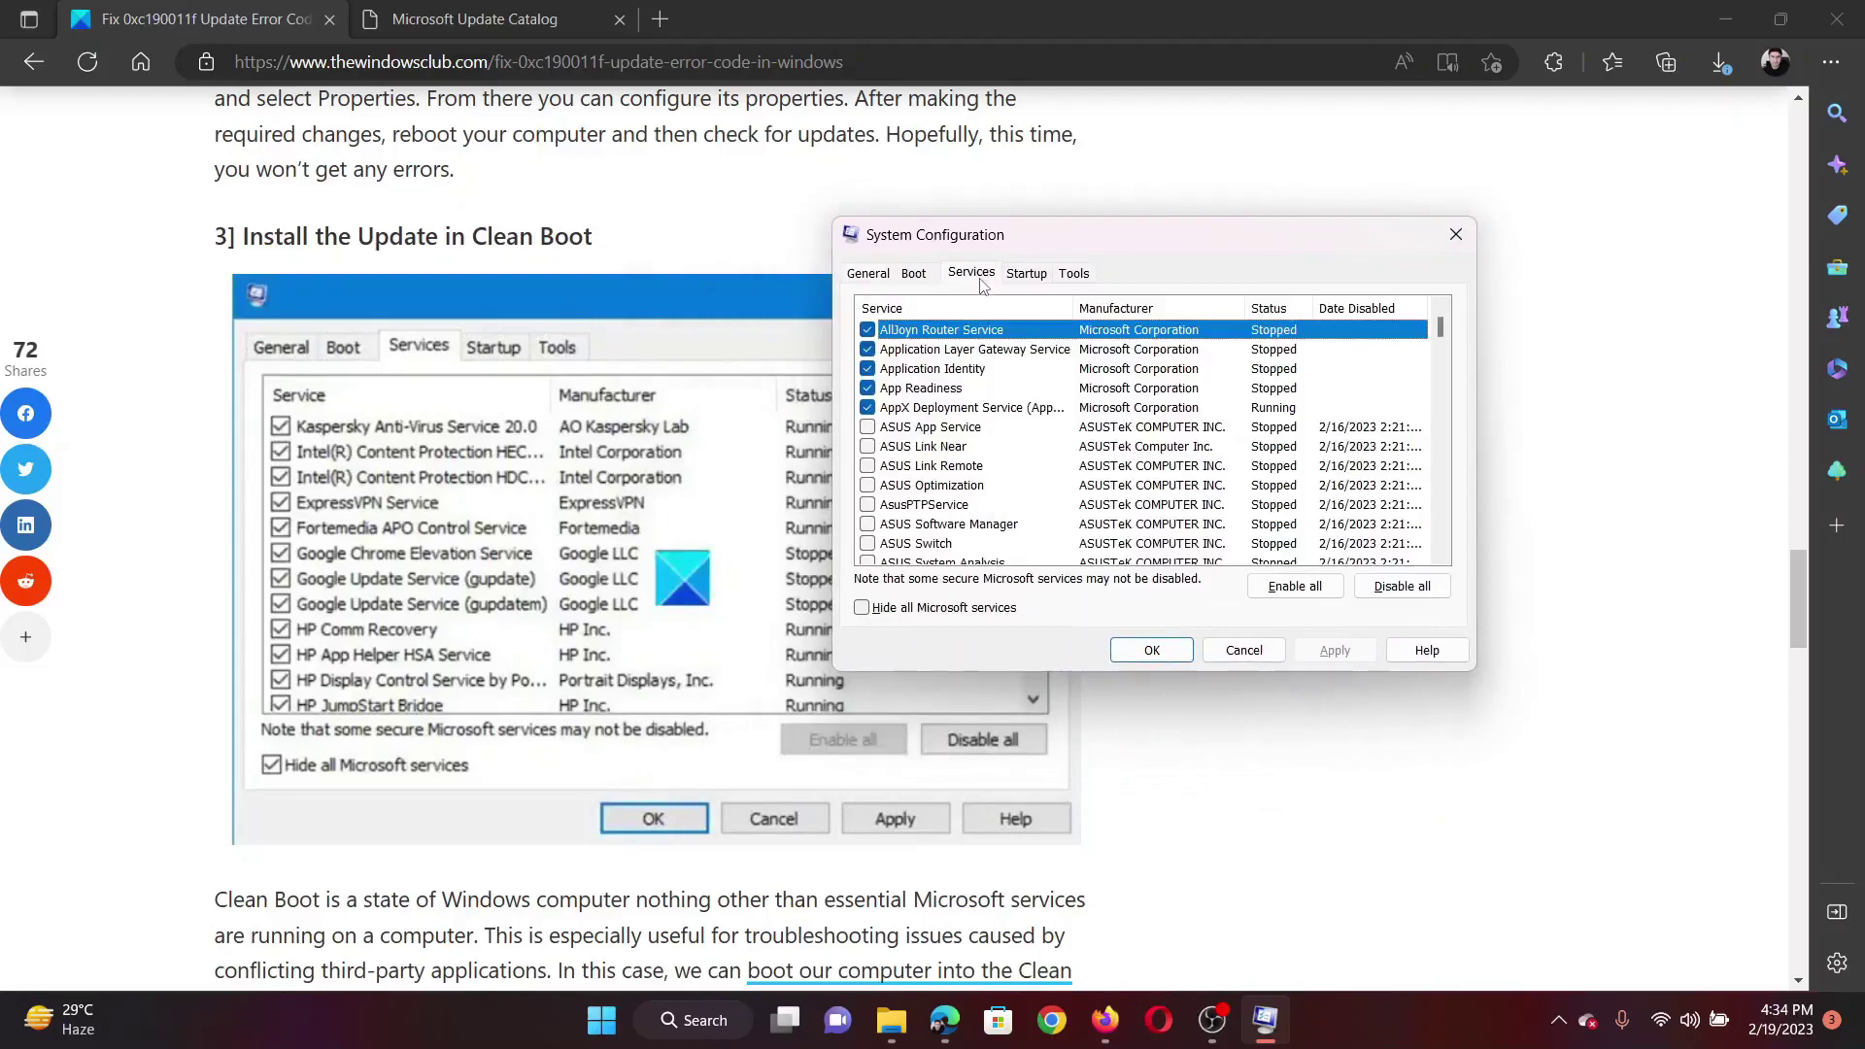
{"action": "left_click", "coordinate": [862, 608]}
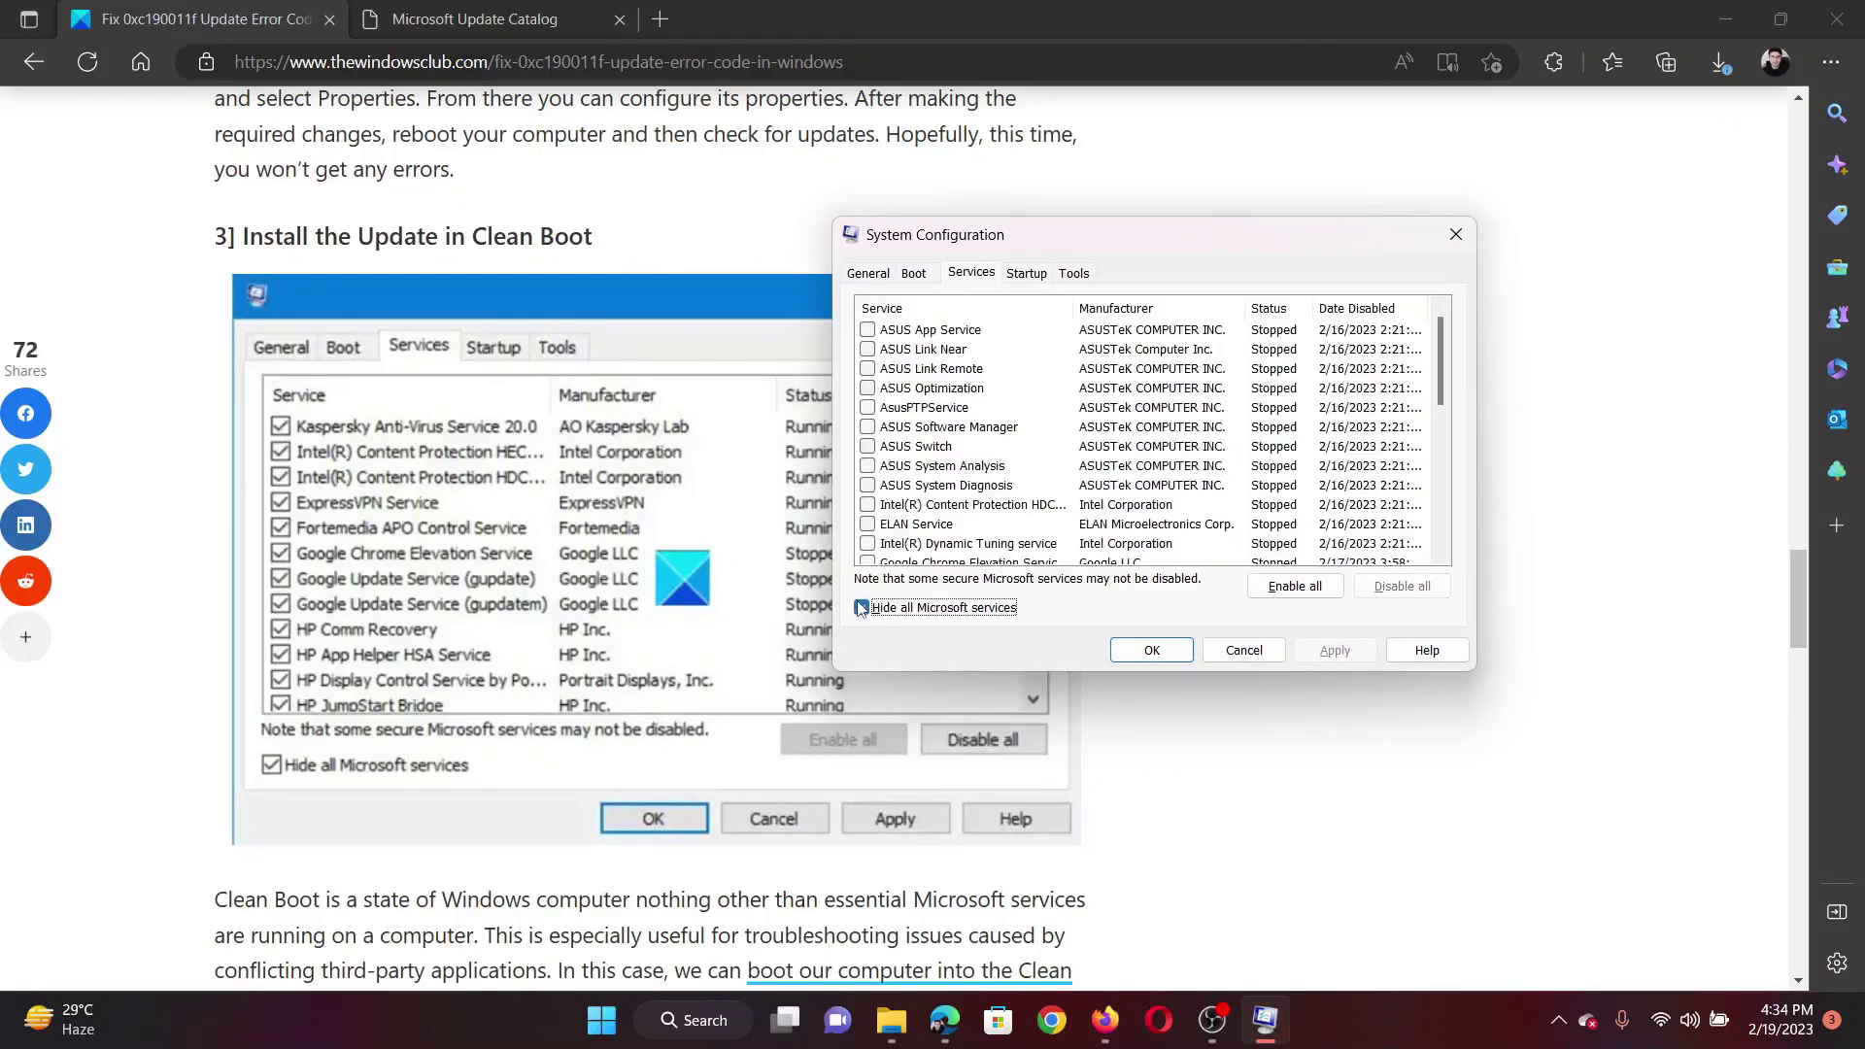
{"action": "left_click", "coordinate": [868, 369]}
{"action": "left_click", "coordinate": [869, 389]}
{"action": "left_click", "coordinate": [933, 330]}
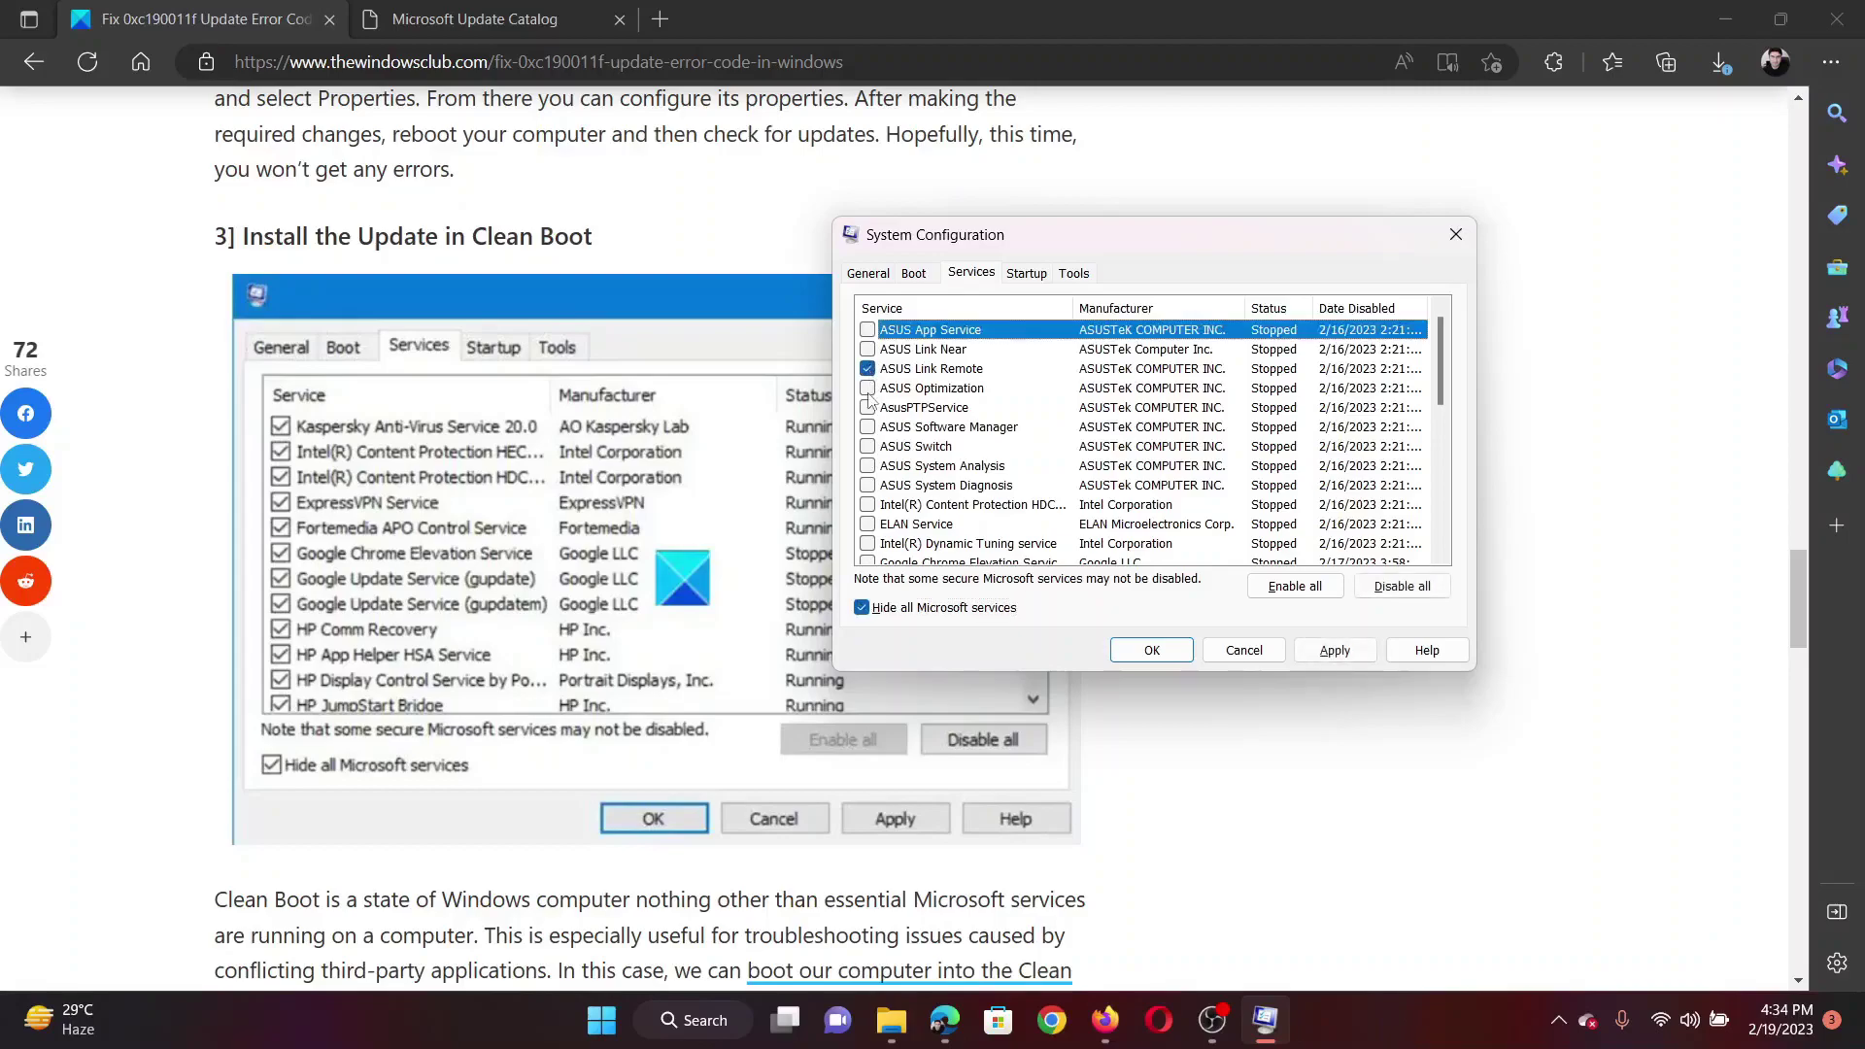
{"action": "left_click", "coordinate": [1401, 586]}
{"action": "left_click", "coordinate": [1335, 650]}
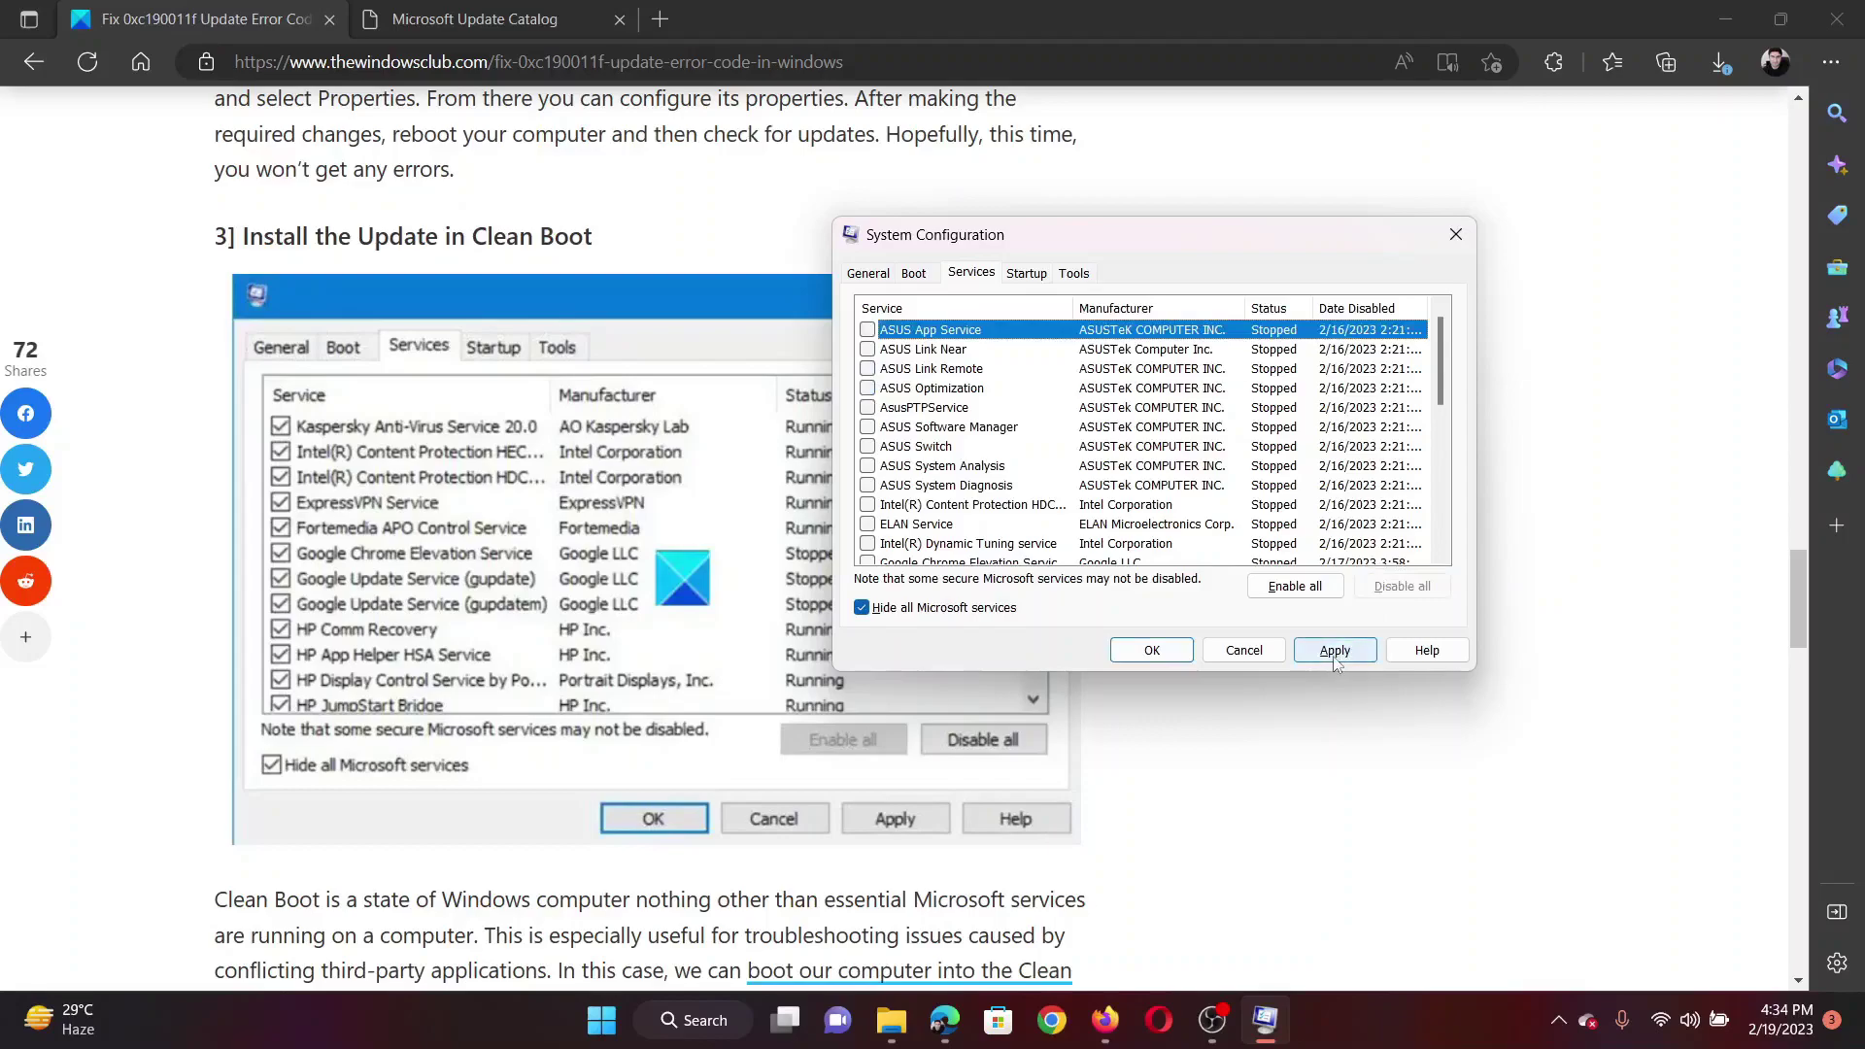
{"action": "left_click", "coordinate": [1151, 650]}
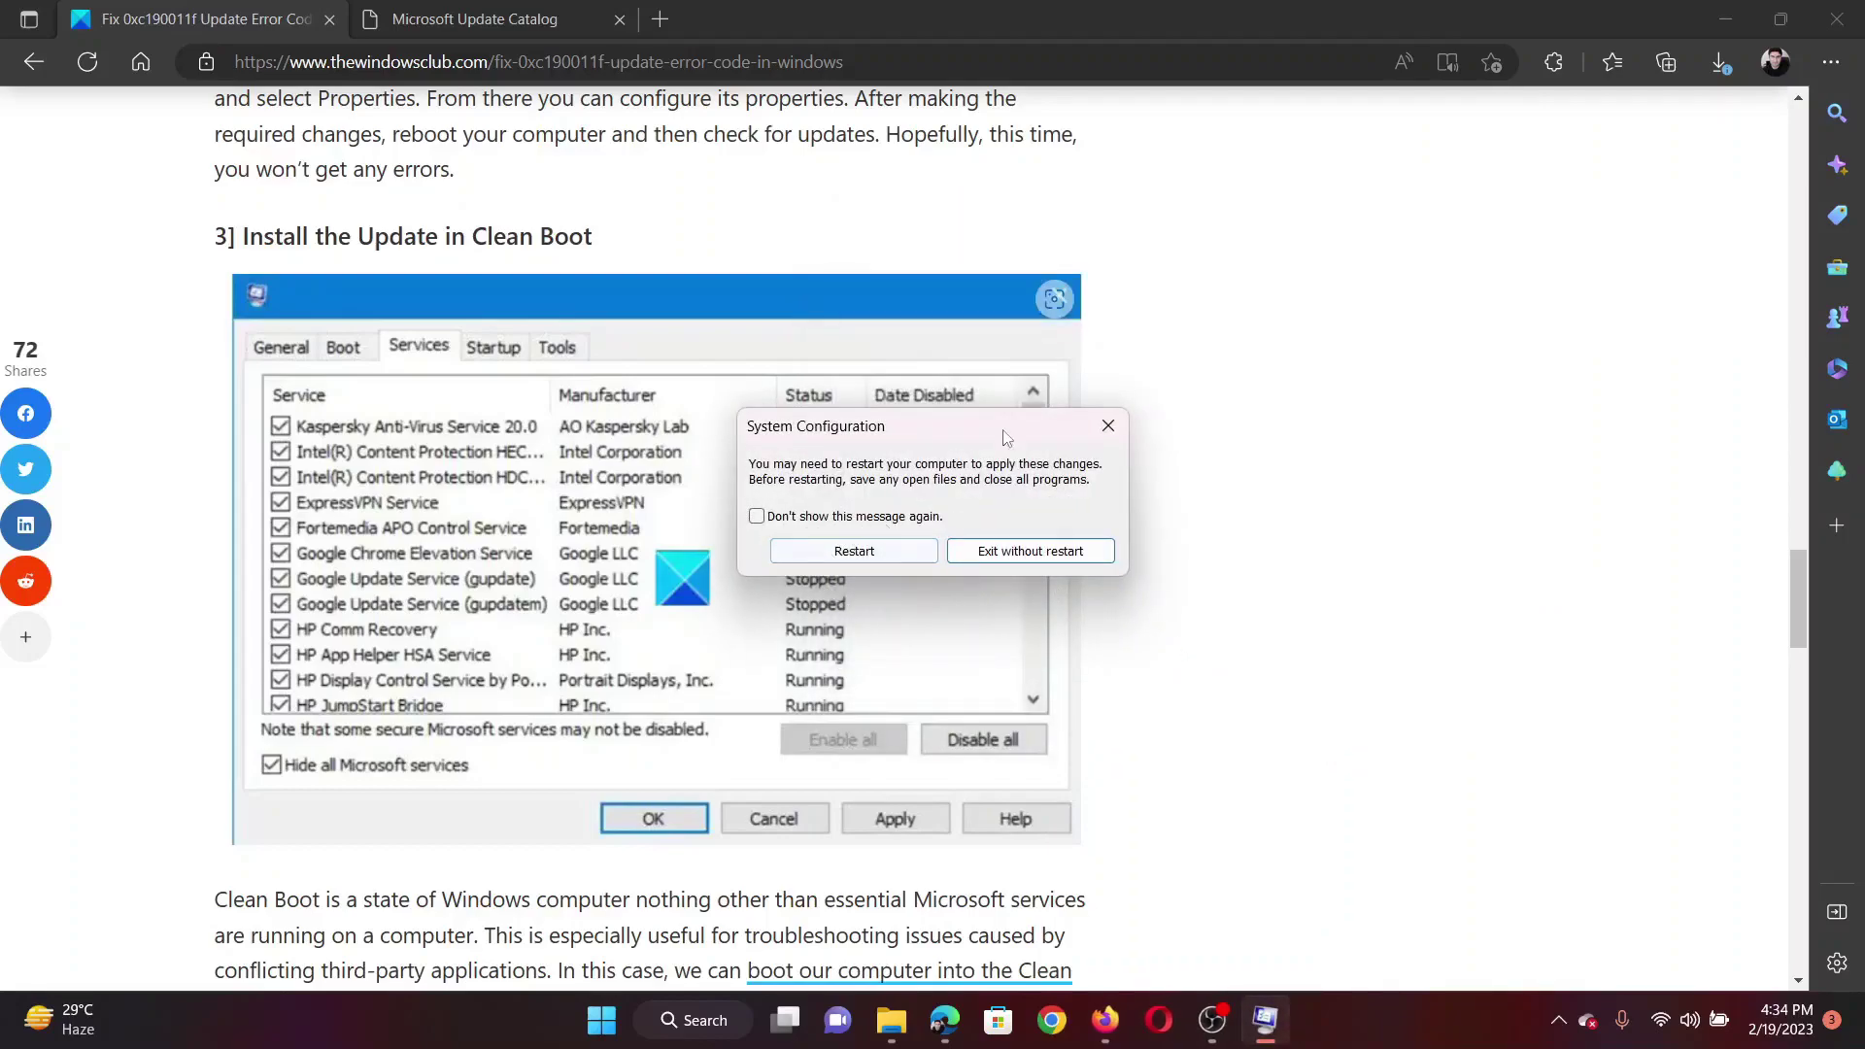
{"action": "left_click", "coordinate": [1109, 425]}
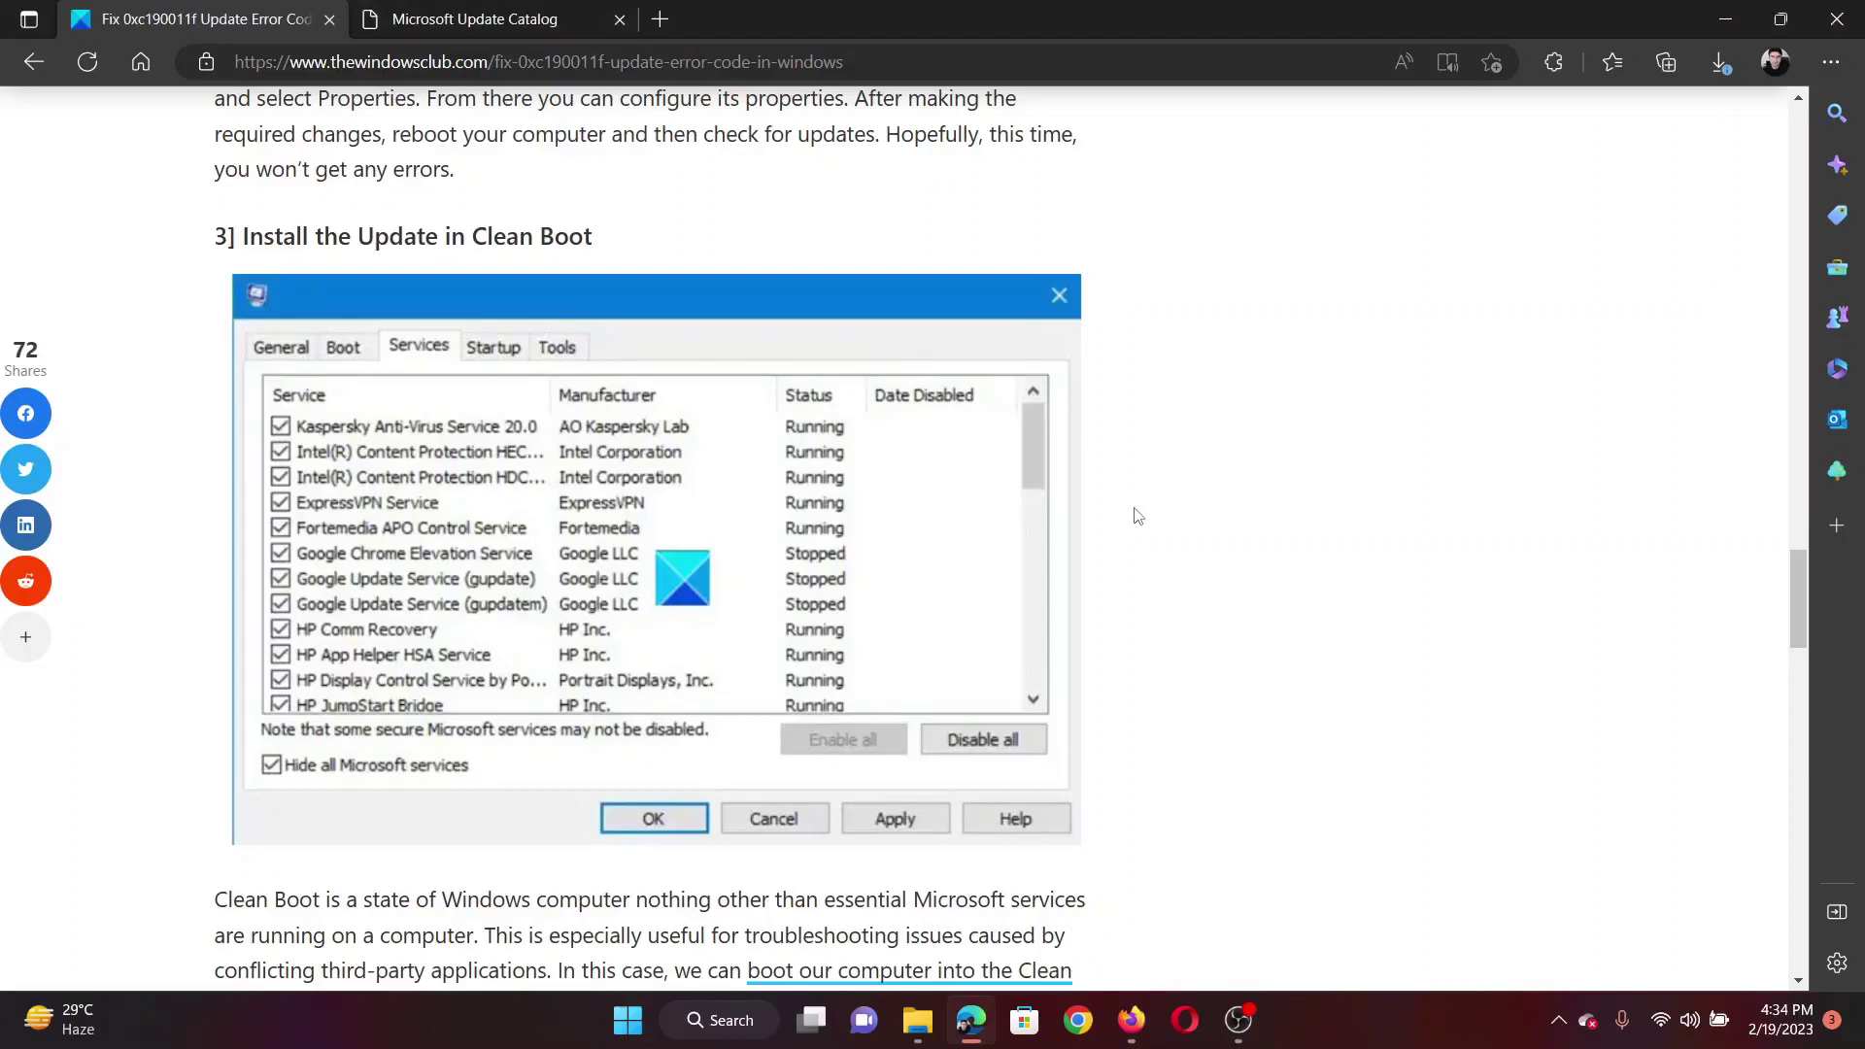
{"action": "scroll", "coordinate": [1136, 516], "scroll_direction": "down", "scroll_amount": 3}
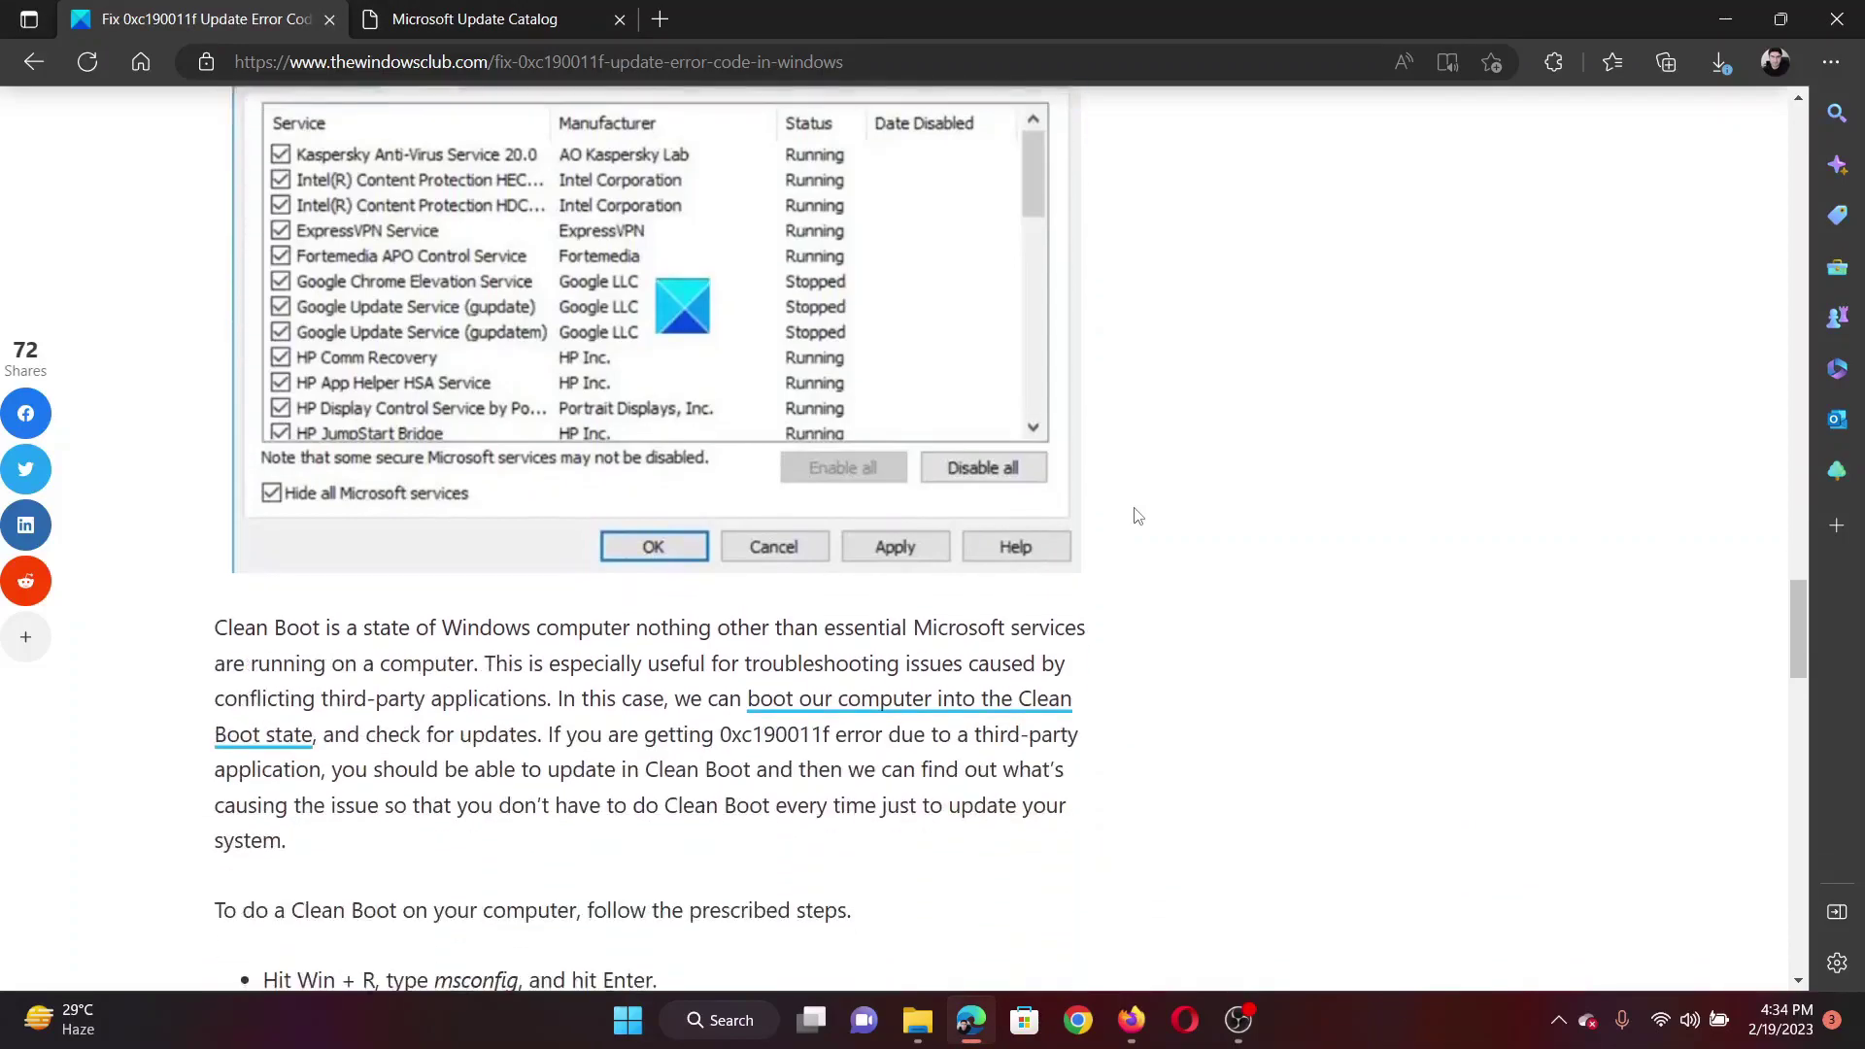
{"action": "scroll", "coordinate": [1137, 516], "scroll_direction": "down", "scroll_amount": 3}
{"action": "scroll", "coordinate": [1137, 516], "scroll_direction": "down", "scroll_amount": 3}
{"action": "scroll", "coordinate": [1136, 516], "scroll_direction": "down", "scroll_amount": 3}
{"action": "scroll", "coordinate": [1137, 516], "scroll_direction": "down", "scroll_amount": 3}
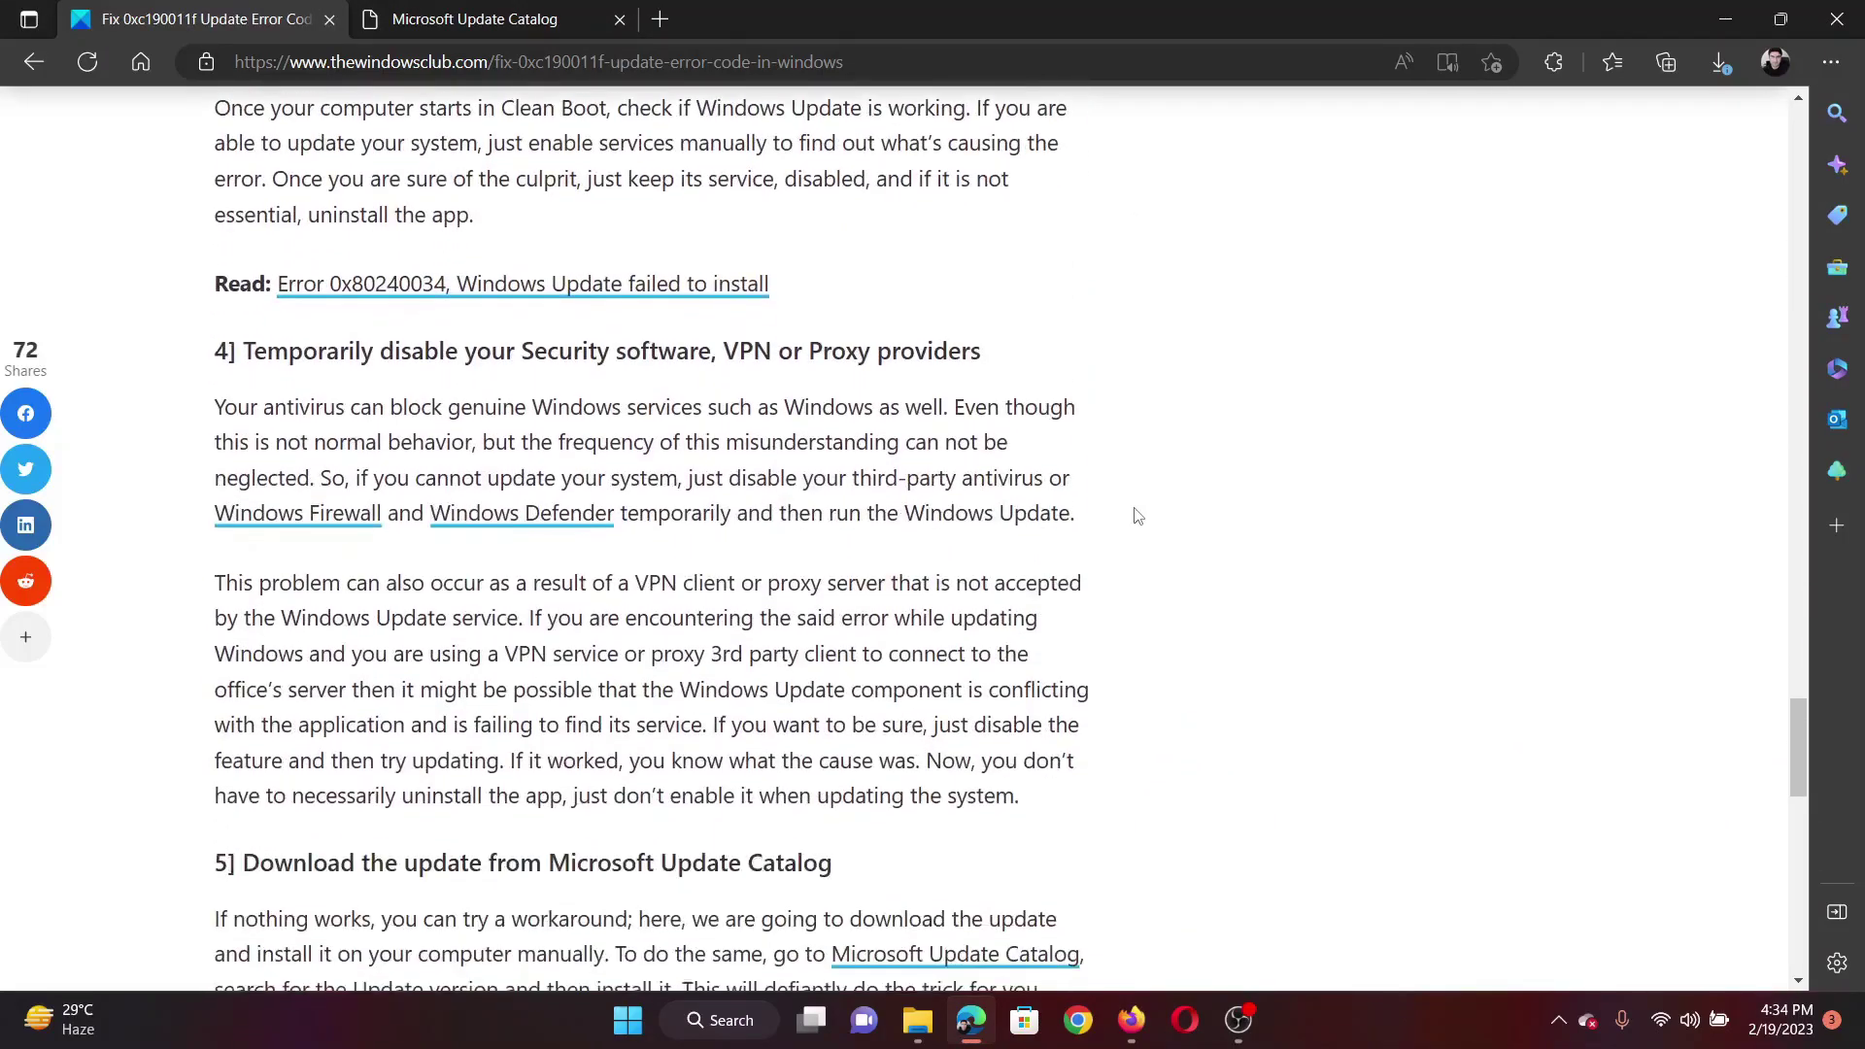
{"action": "scroll", "coordinate": [1136, 516], "scroll_direction": "down", "scroll_amount": 2}
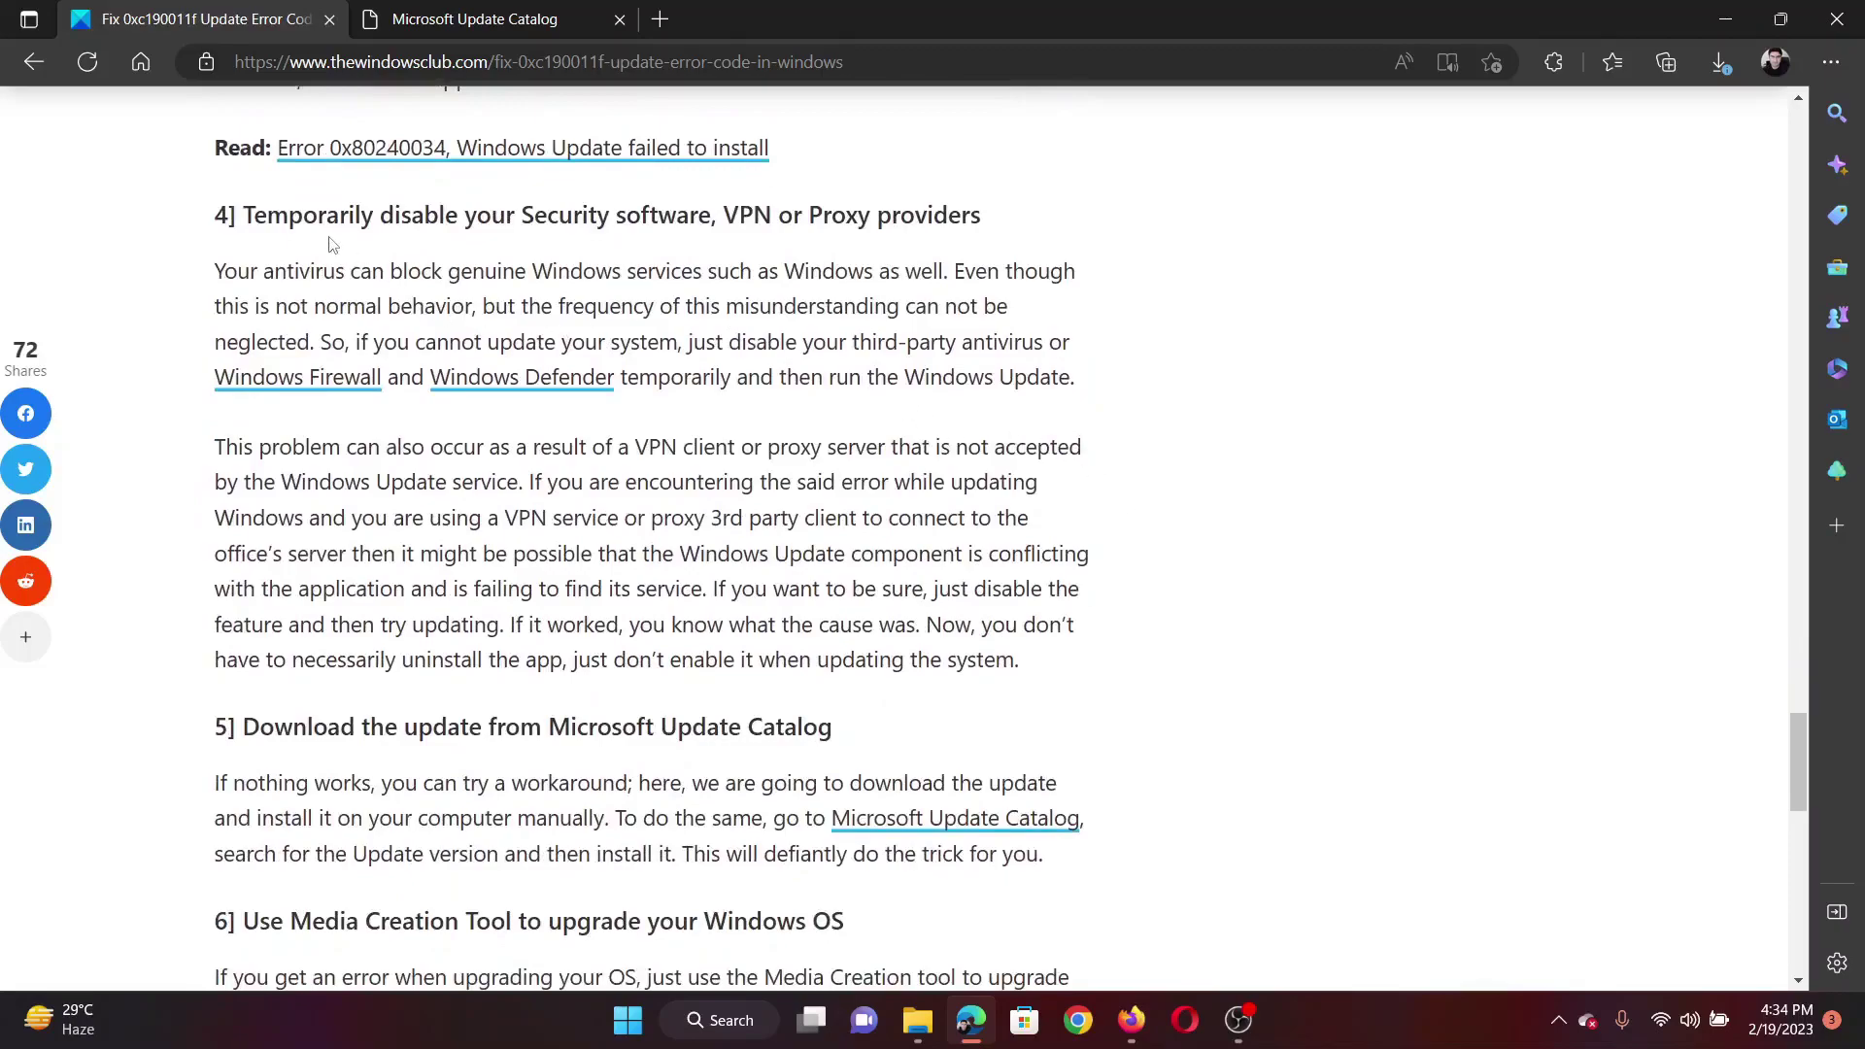
Step: Highlight the fourth fix's heading and its 'VPN or Proxy' wording
{"action": "left_click_drag", "start_coordinate": [292, 214], "coordinate": [914, 213]}
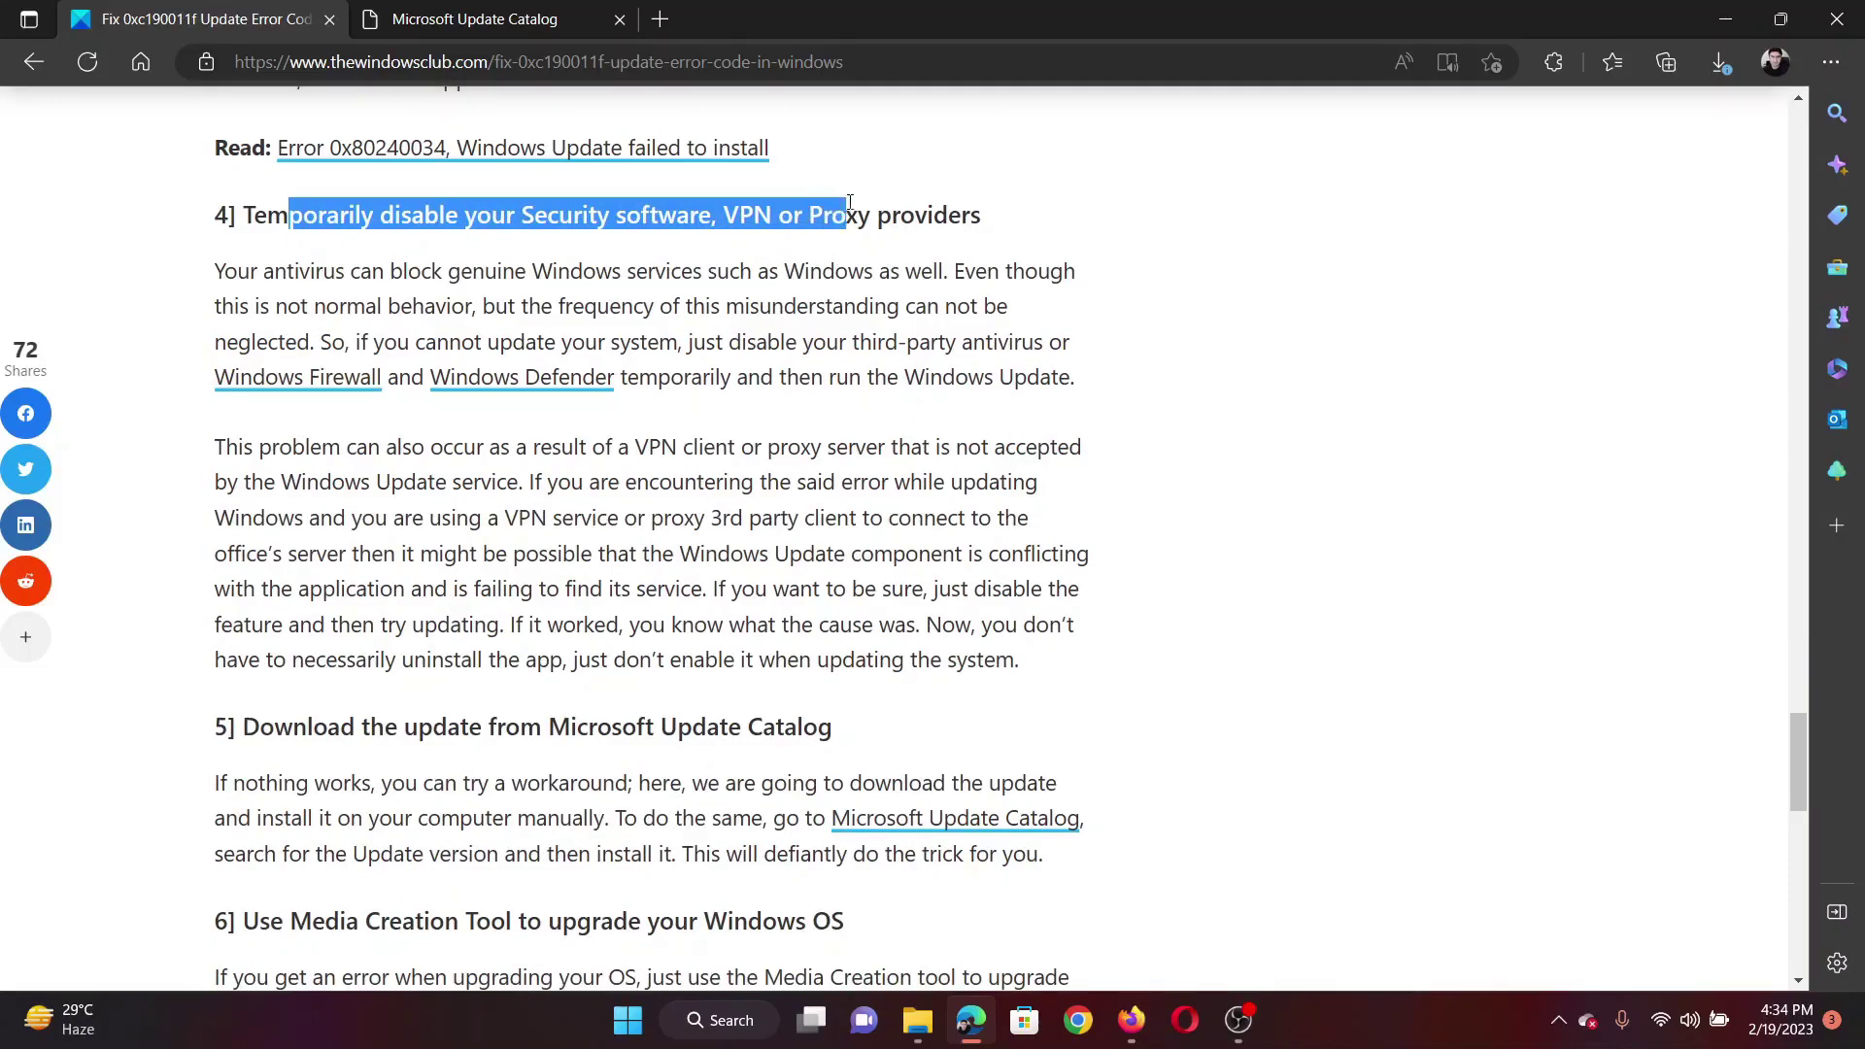
{"action": "left_click", "coordinate": [871, 295]}
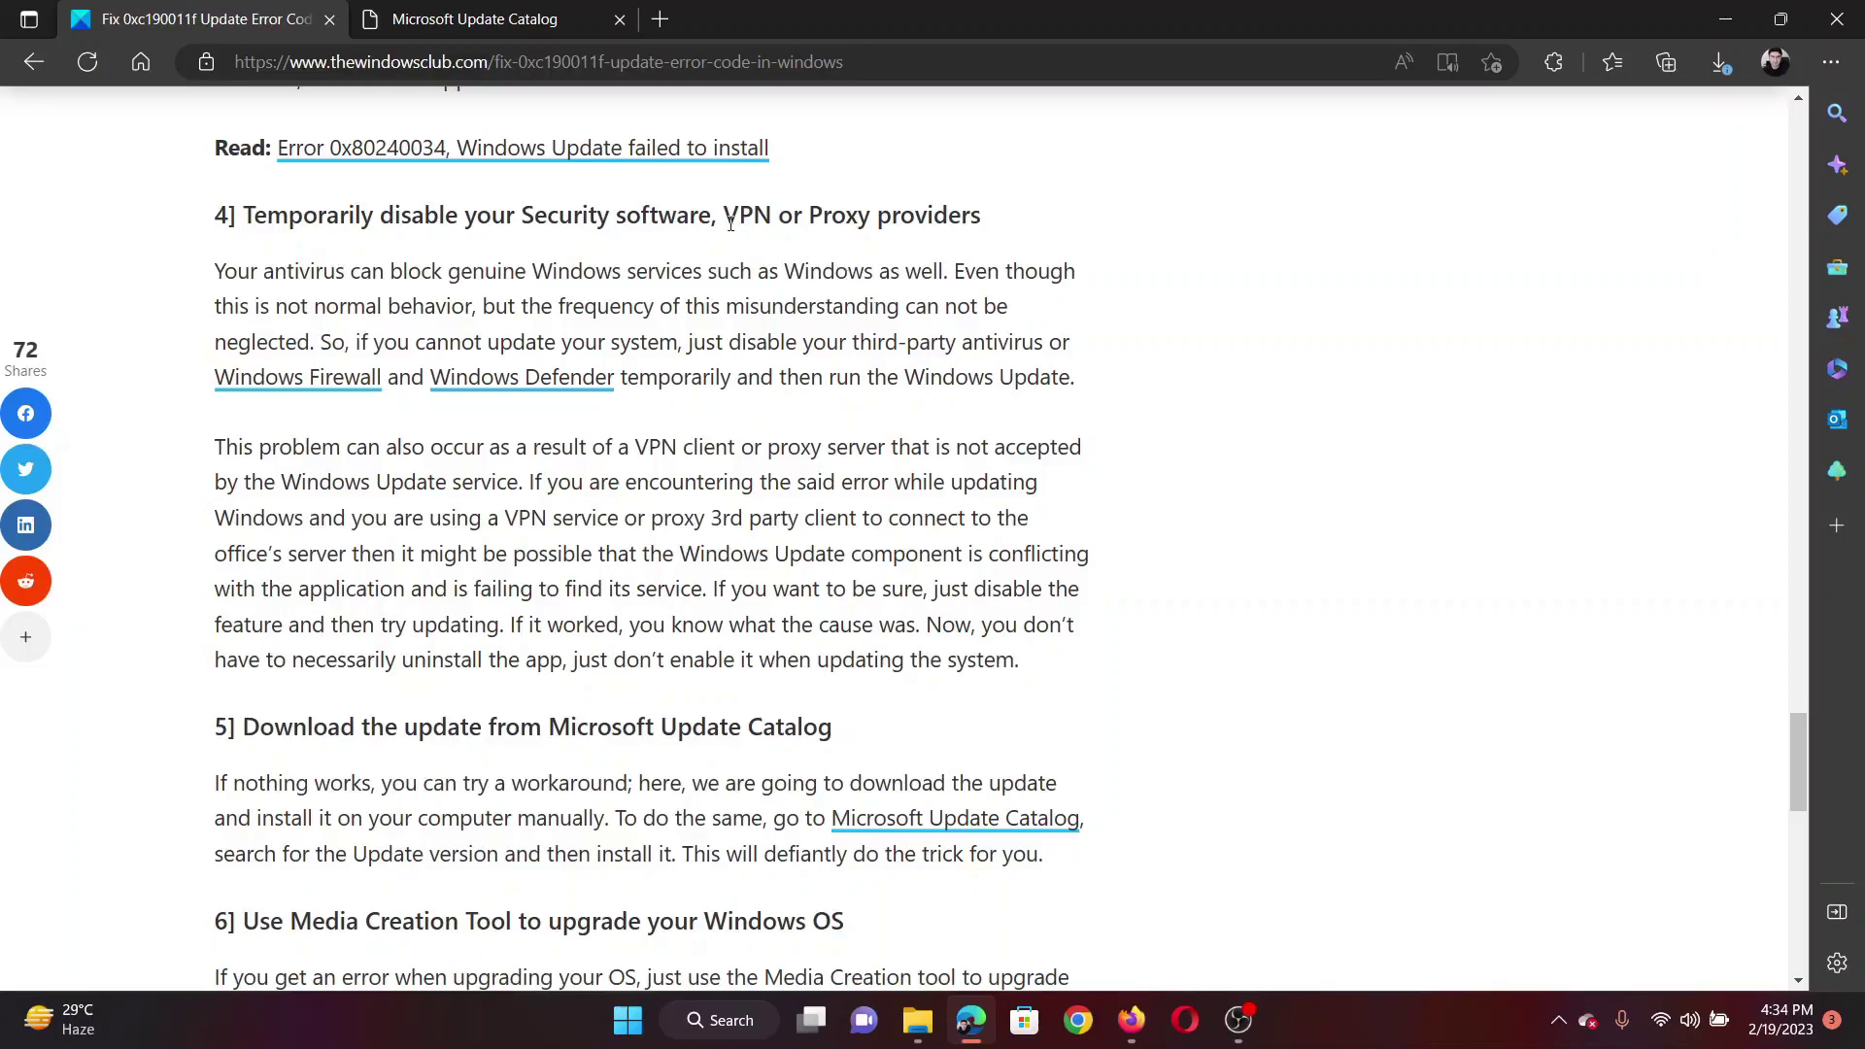
{"action": "left_click_drag", "start_coordinate": [729, 215], "coordinate": [904, 218]}
{"action": "left_click", "coordinate": [918, 375]}
Step: Open Settings from the Win+X menu and view the Network & internet VPN page
{"action": "right_click", "coordinate": [629, 1020]}
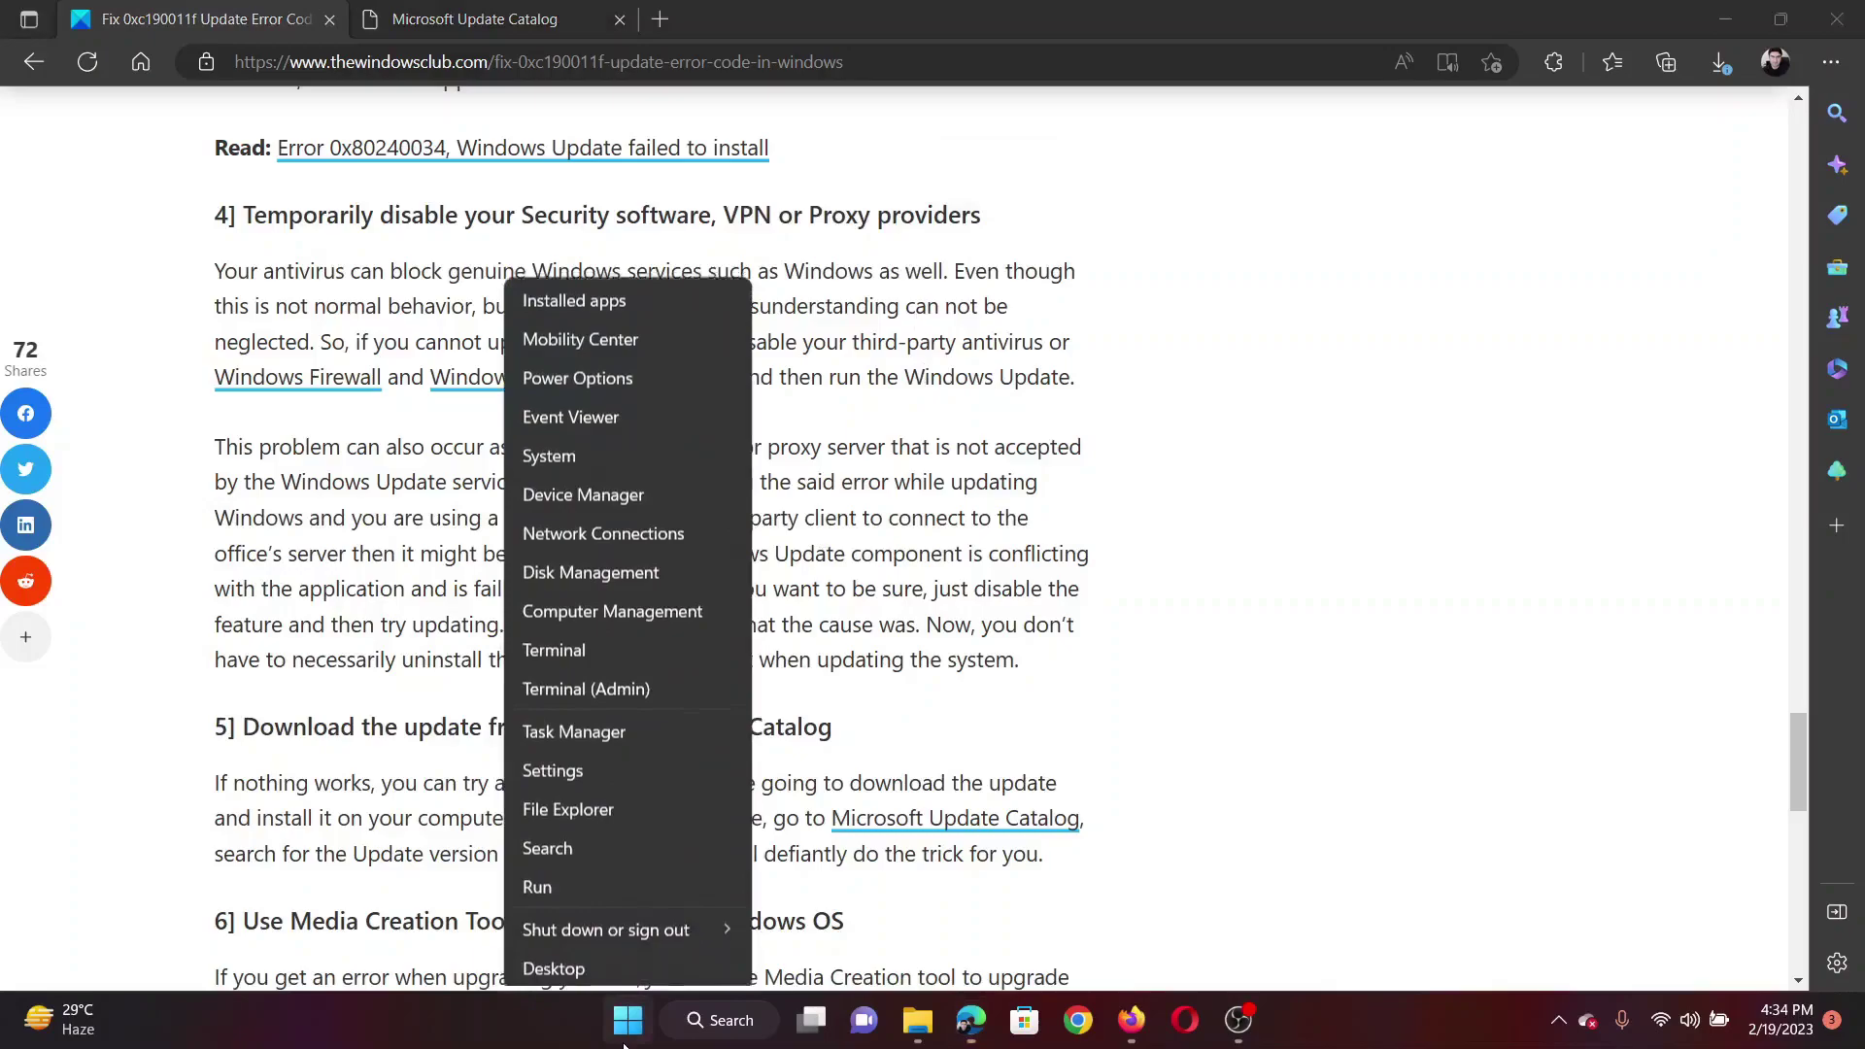
{"action": "left_click", "coordinate": [616, 772]}
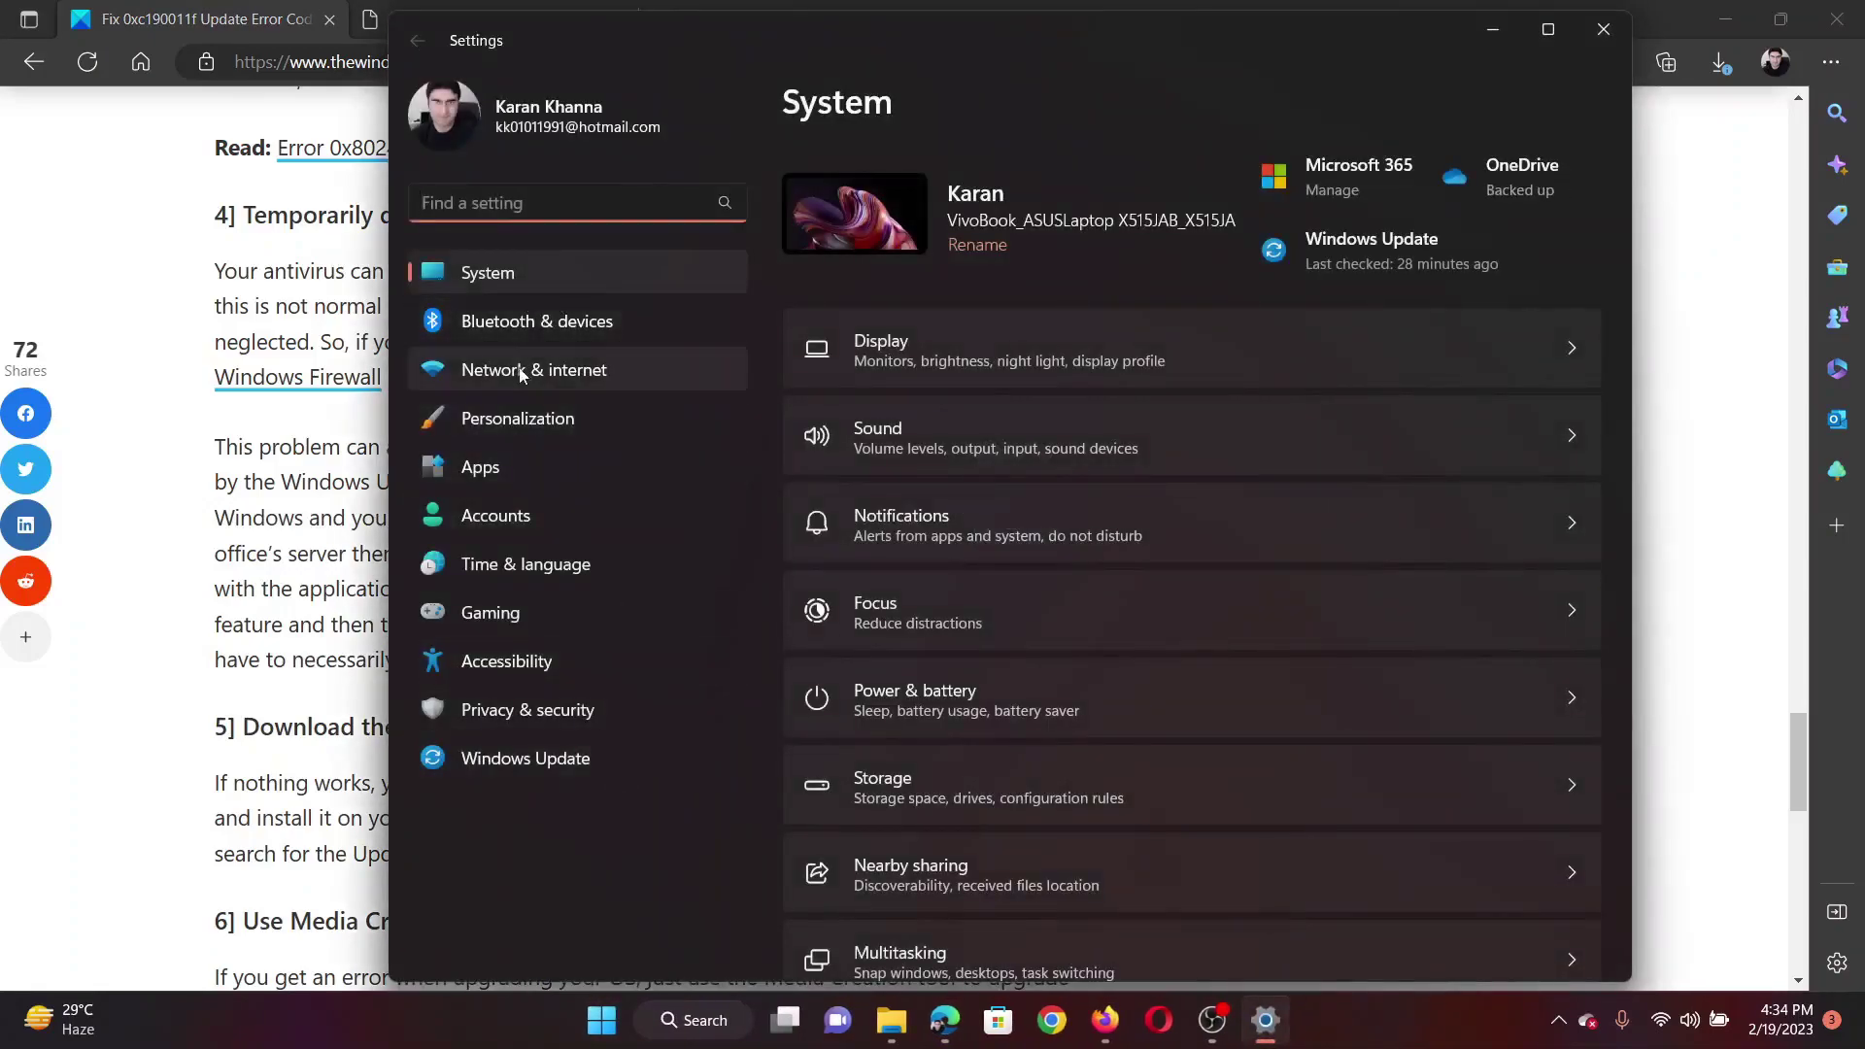
{"action": "left_click", "coordinate": [517, 378]}
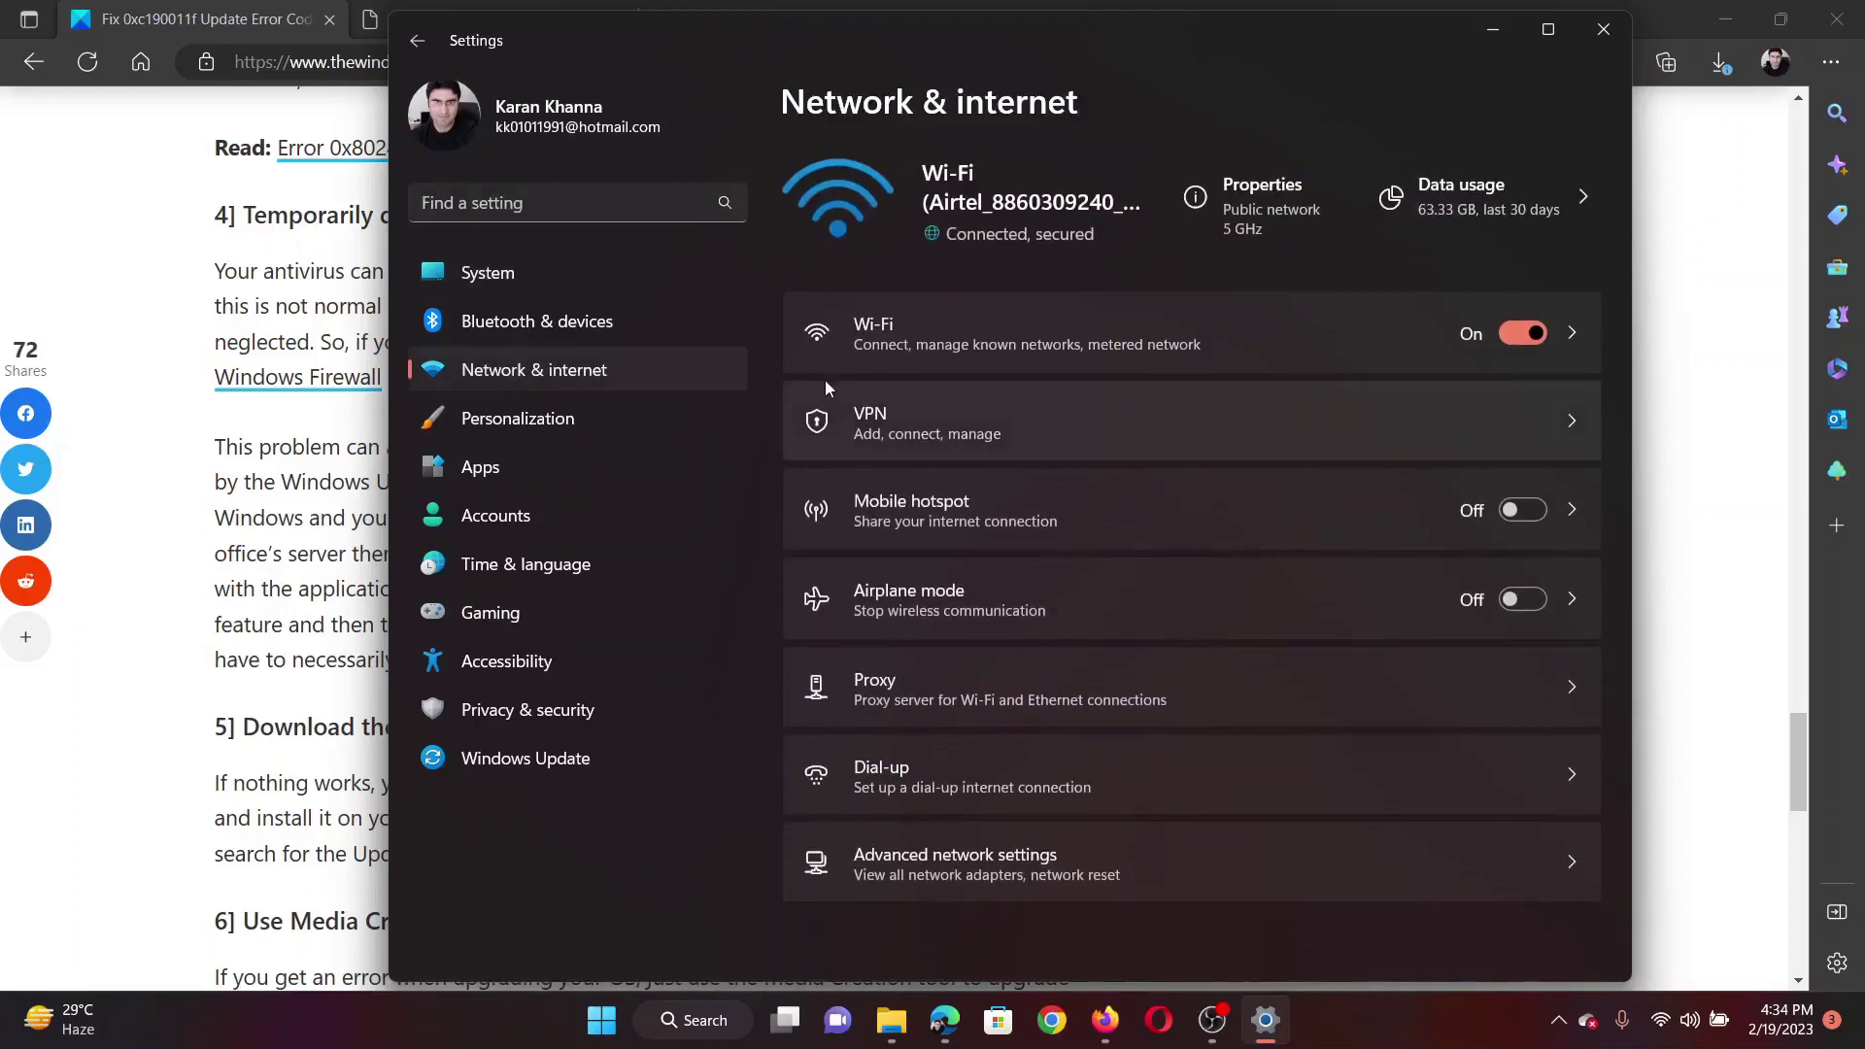
{"action": "left_click", "coordinate": [977, 423]}
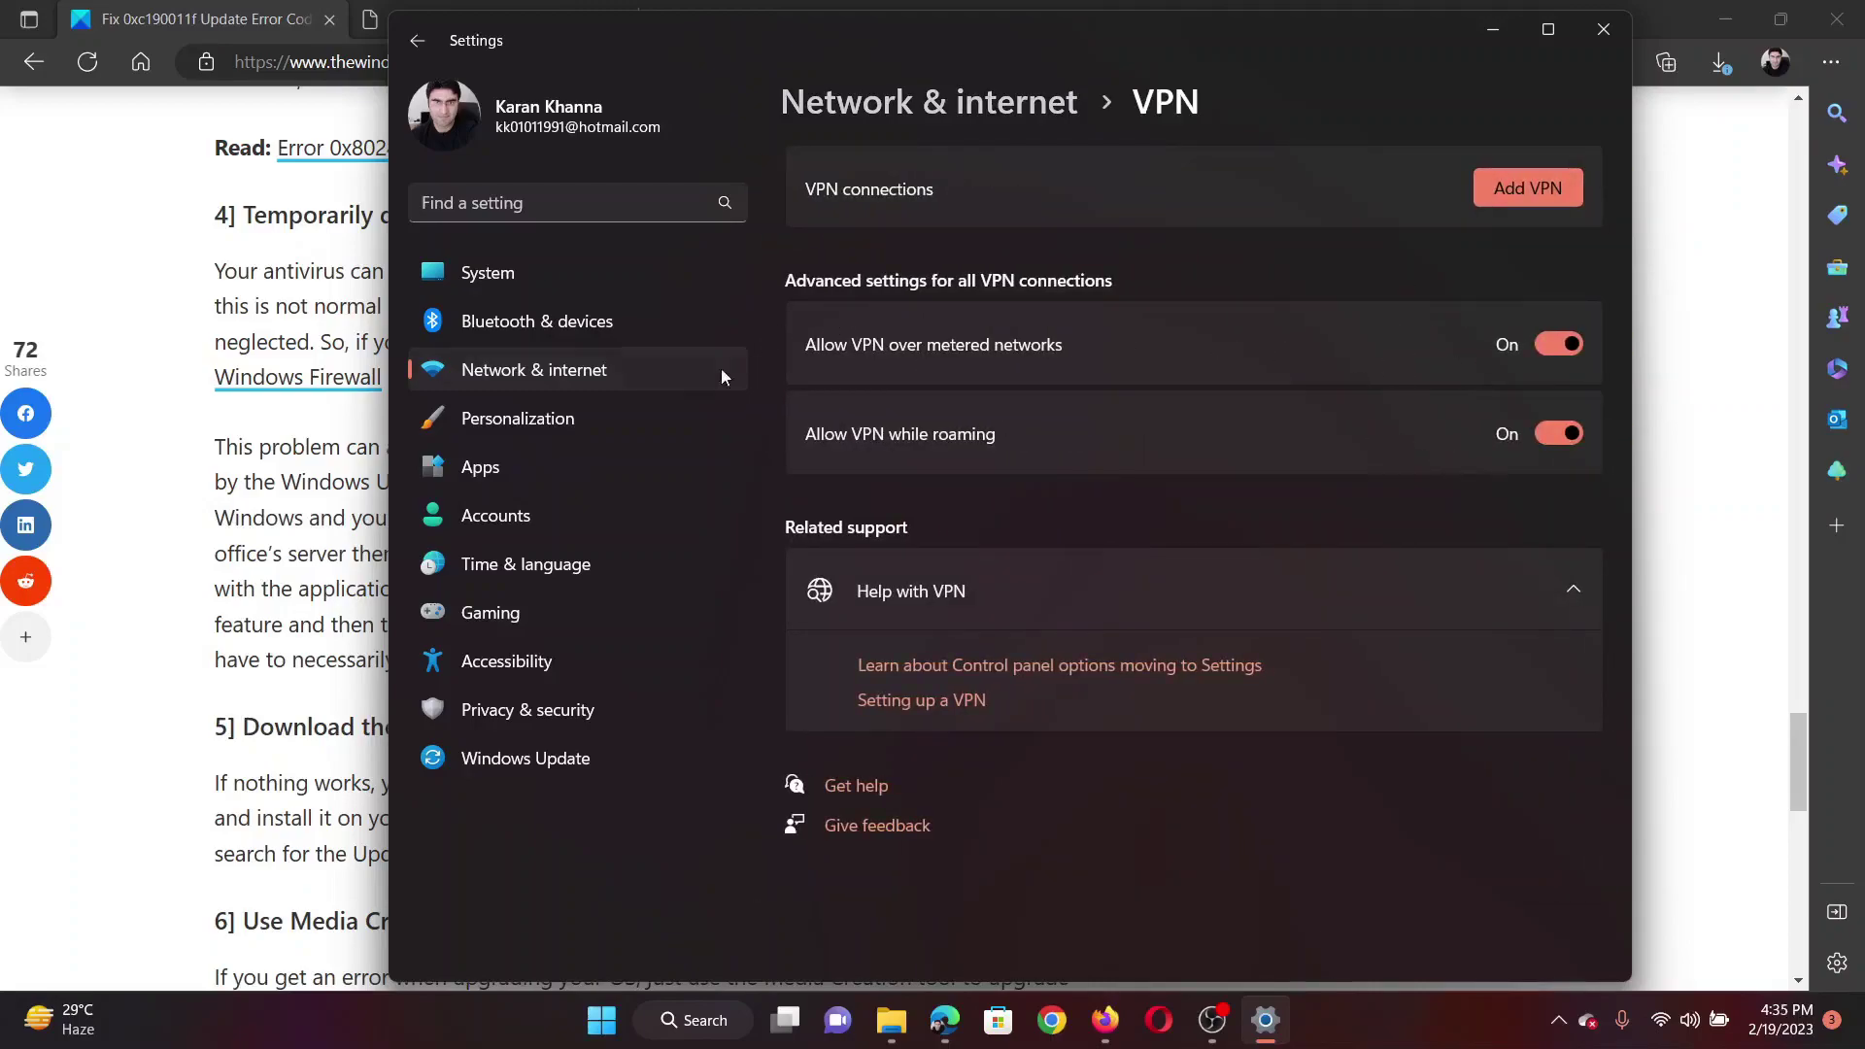
Step: Confirm the Proxy page has no manual proxy or setup script, then close Settings
{"action": "left_click", "coordinate": [547, 374]}
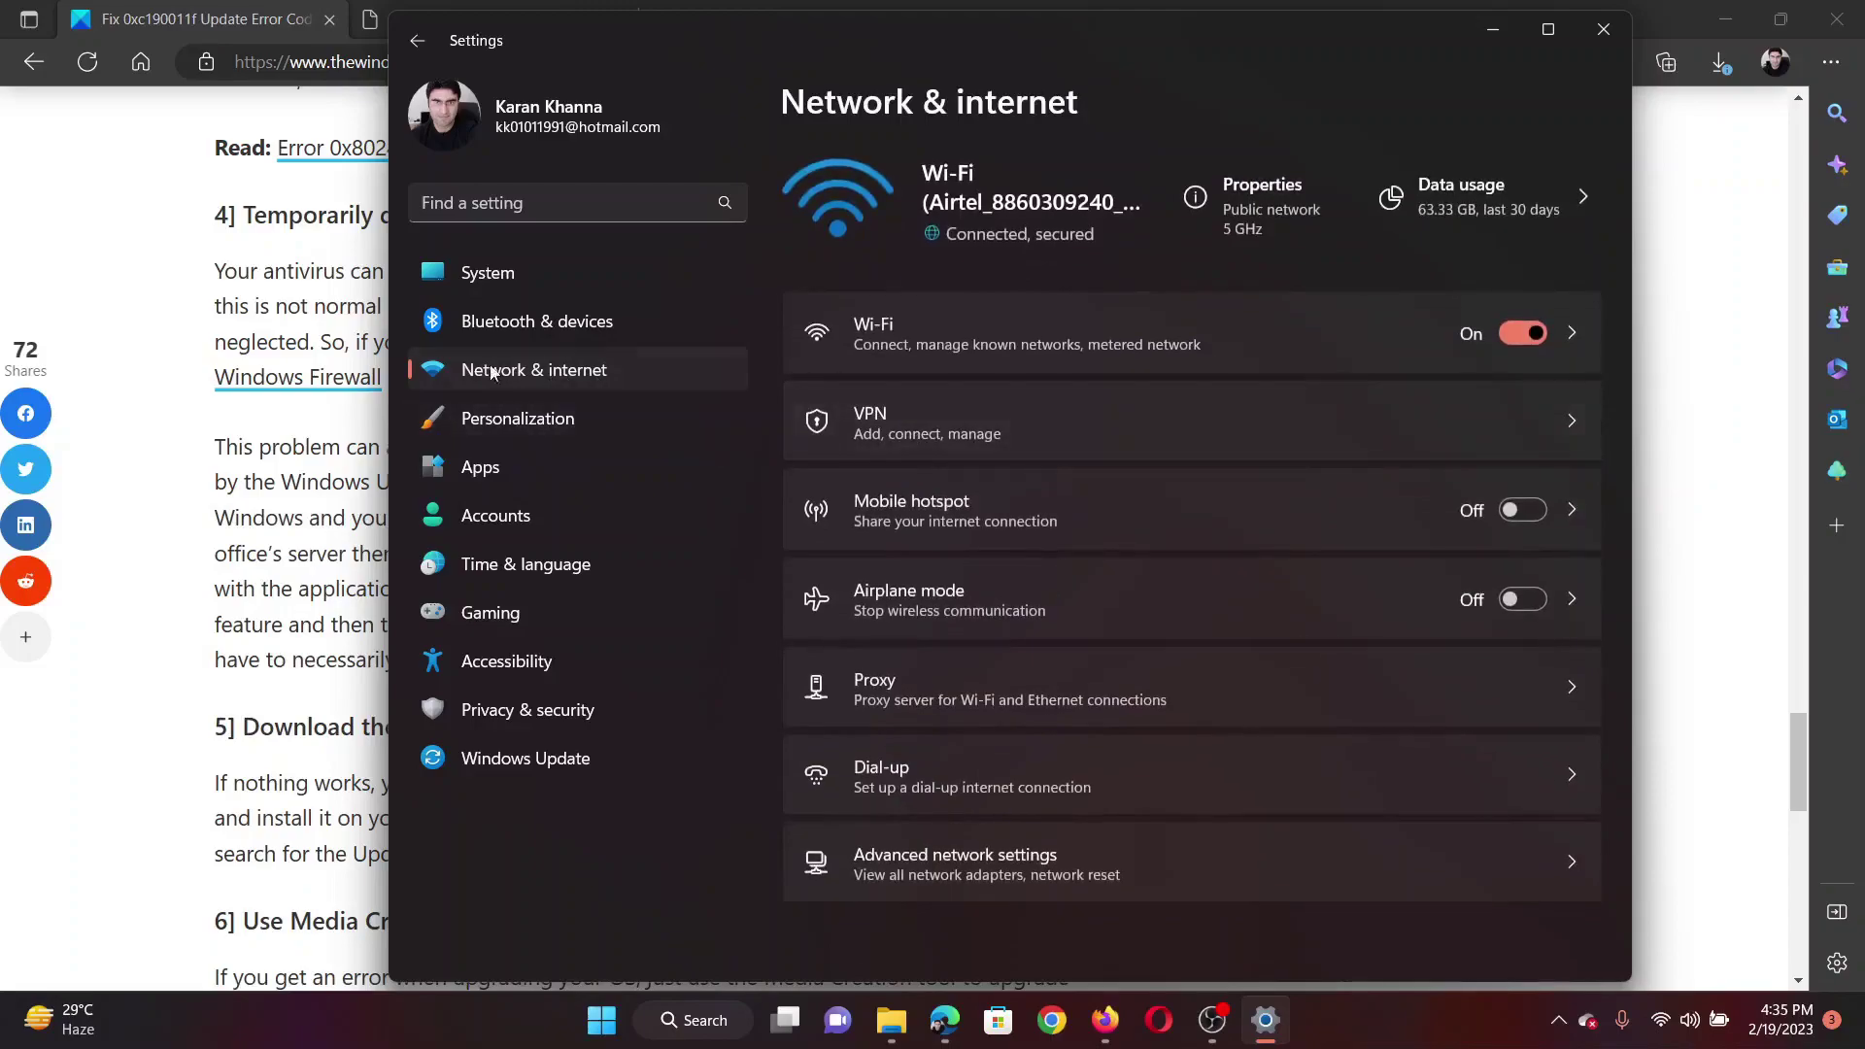
{"action": "left_click", "coordinate": [984, 699]}
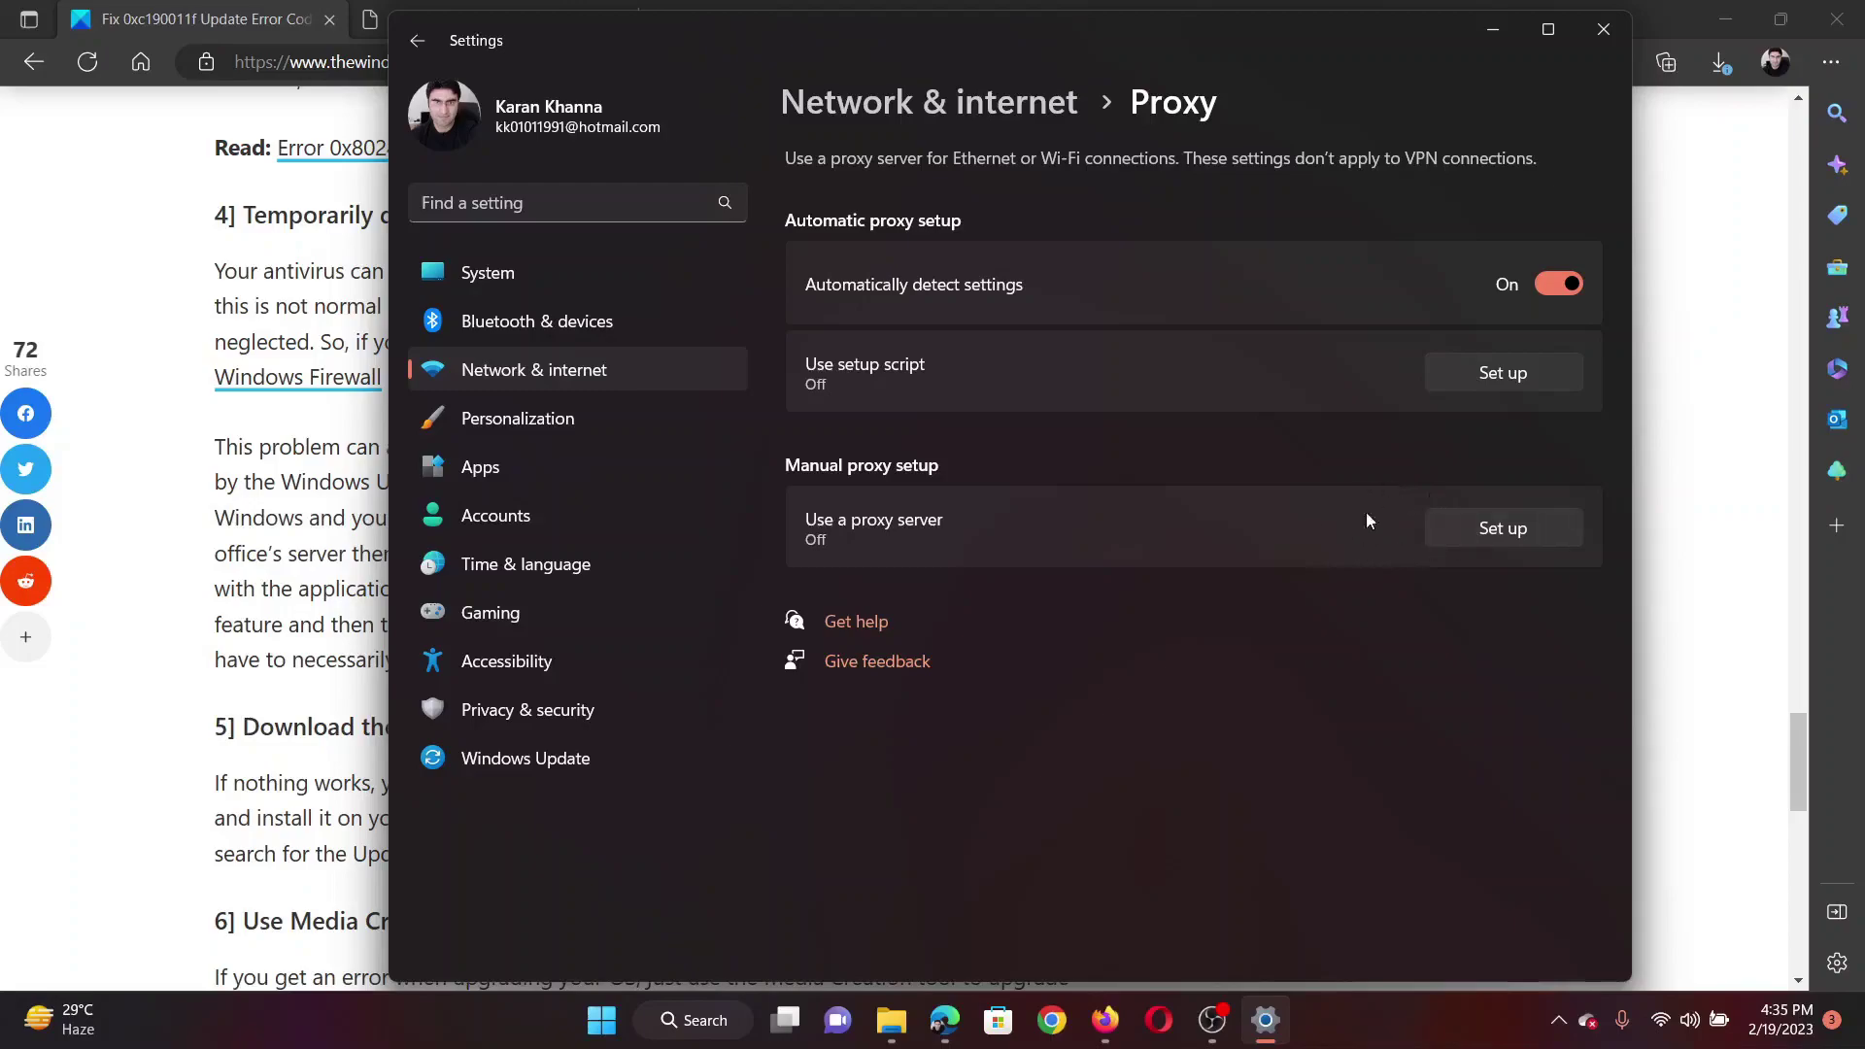
{"action": "left_click", "coordinate": [1603, 30]}
{"action": "scroll", "coordinate": [932, 584], "scroll_direction": "down", "scroll_amount": 5}
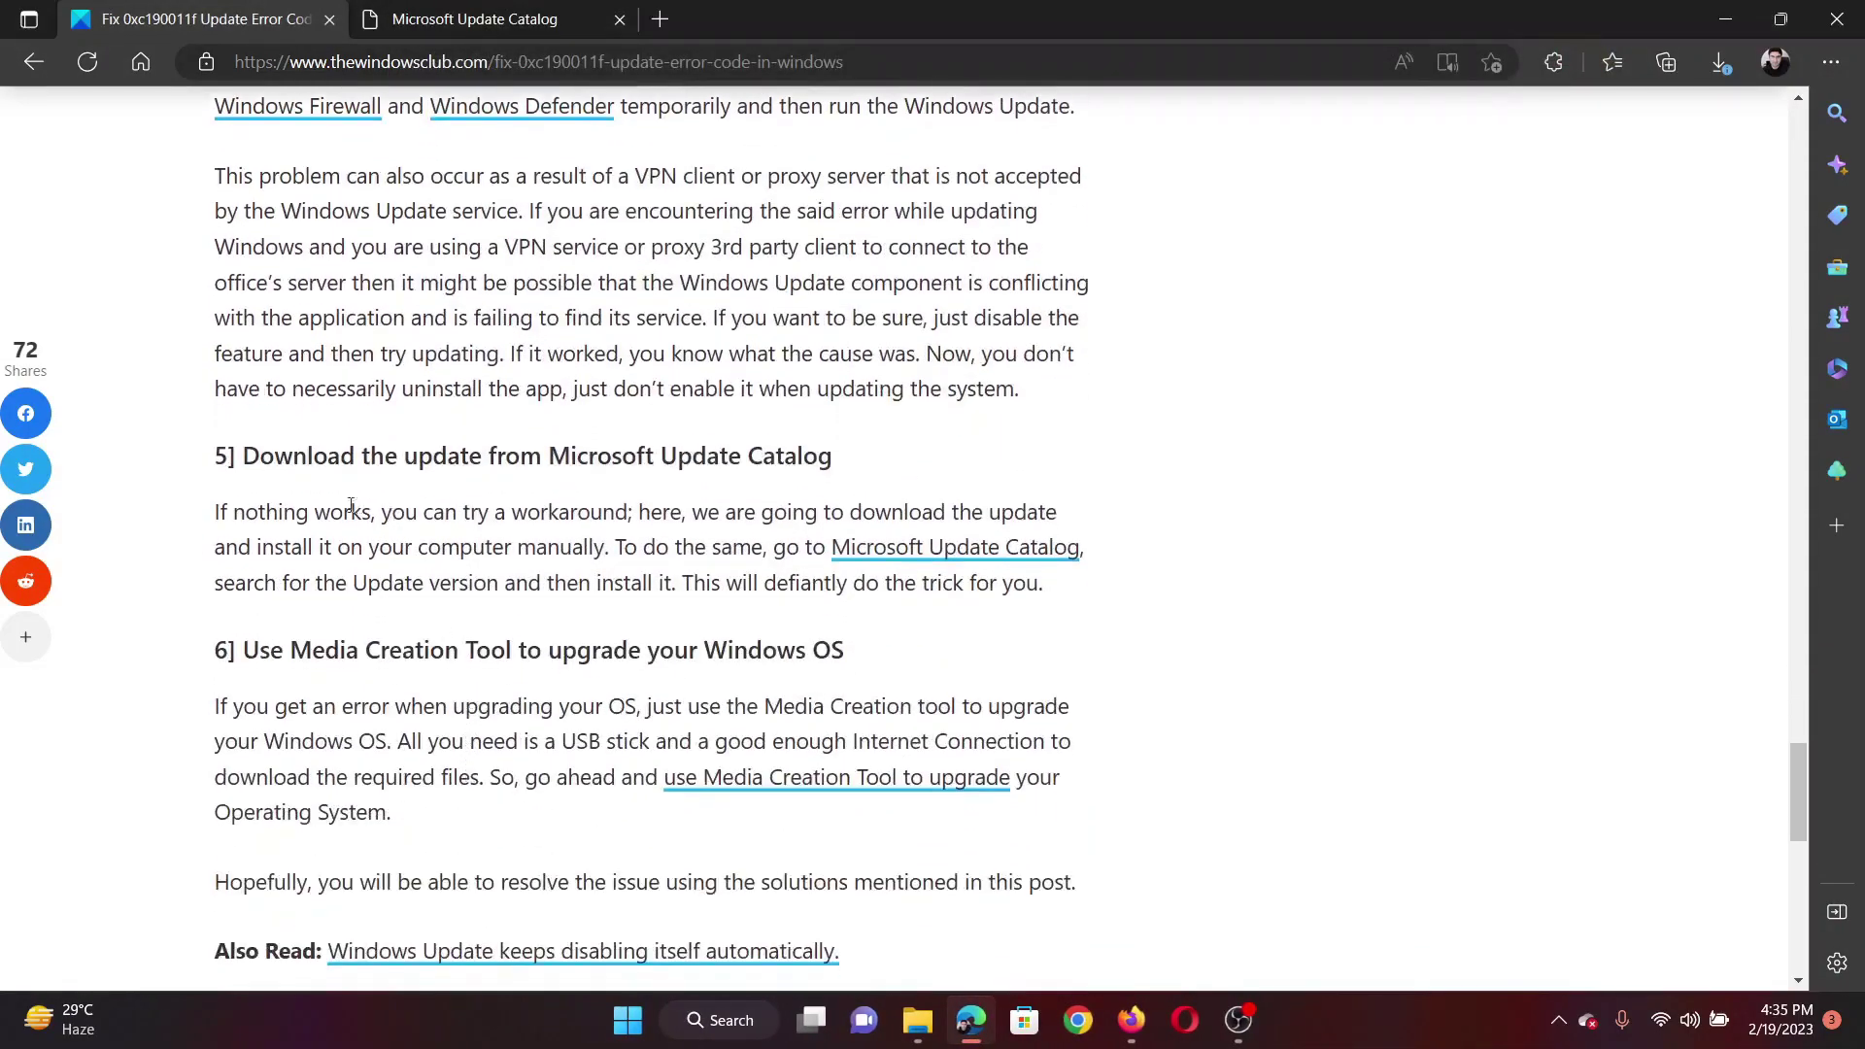
Step: Highlight the section 5 heading and switch to the Microsoft Update Catalog tab
{"action": "left_click_drag", "start_coordinate": [268, 456], "coordinate": [787, 456]}
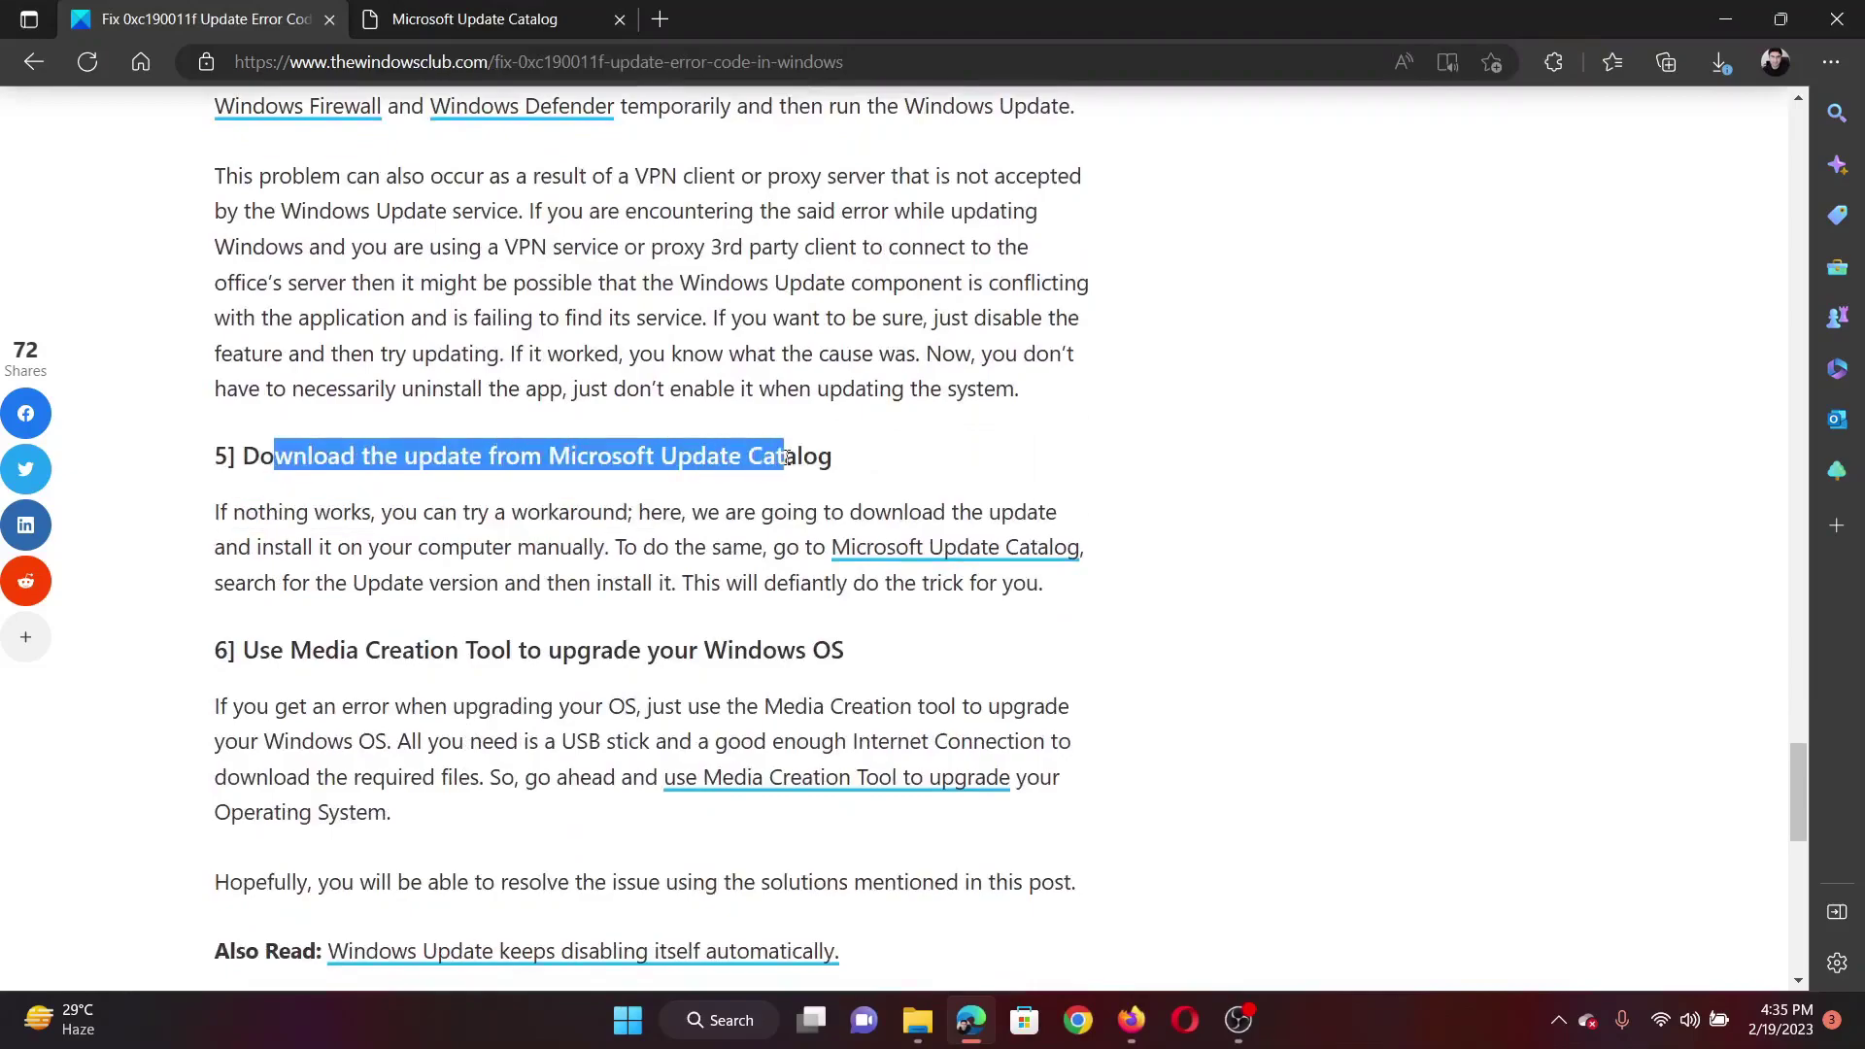
{"action": "left_click", "coordinate": [469, 18]}
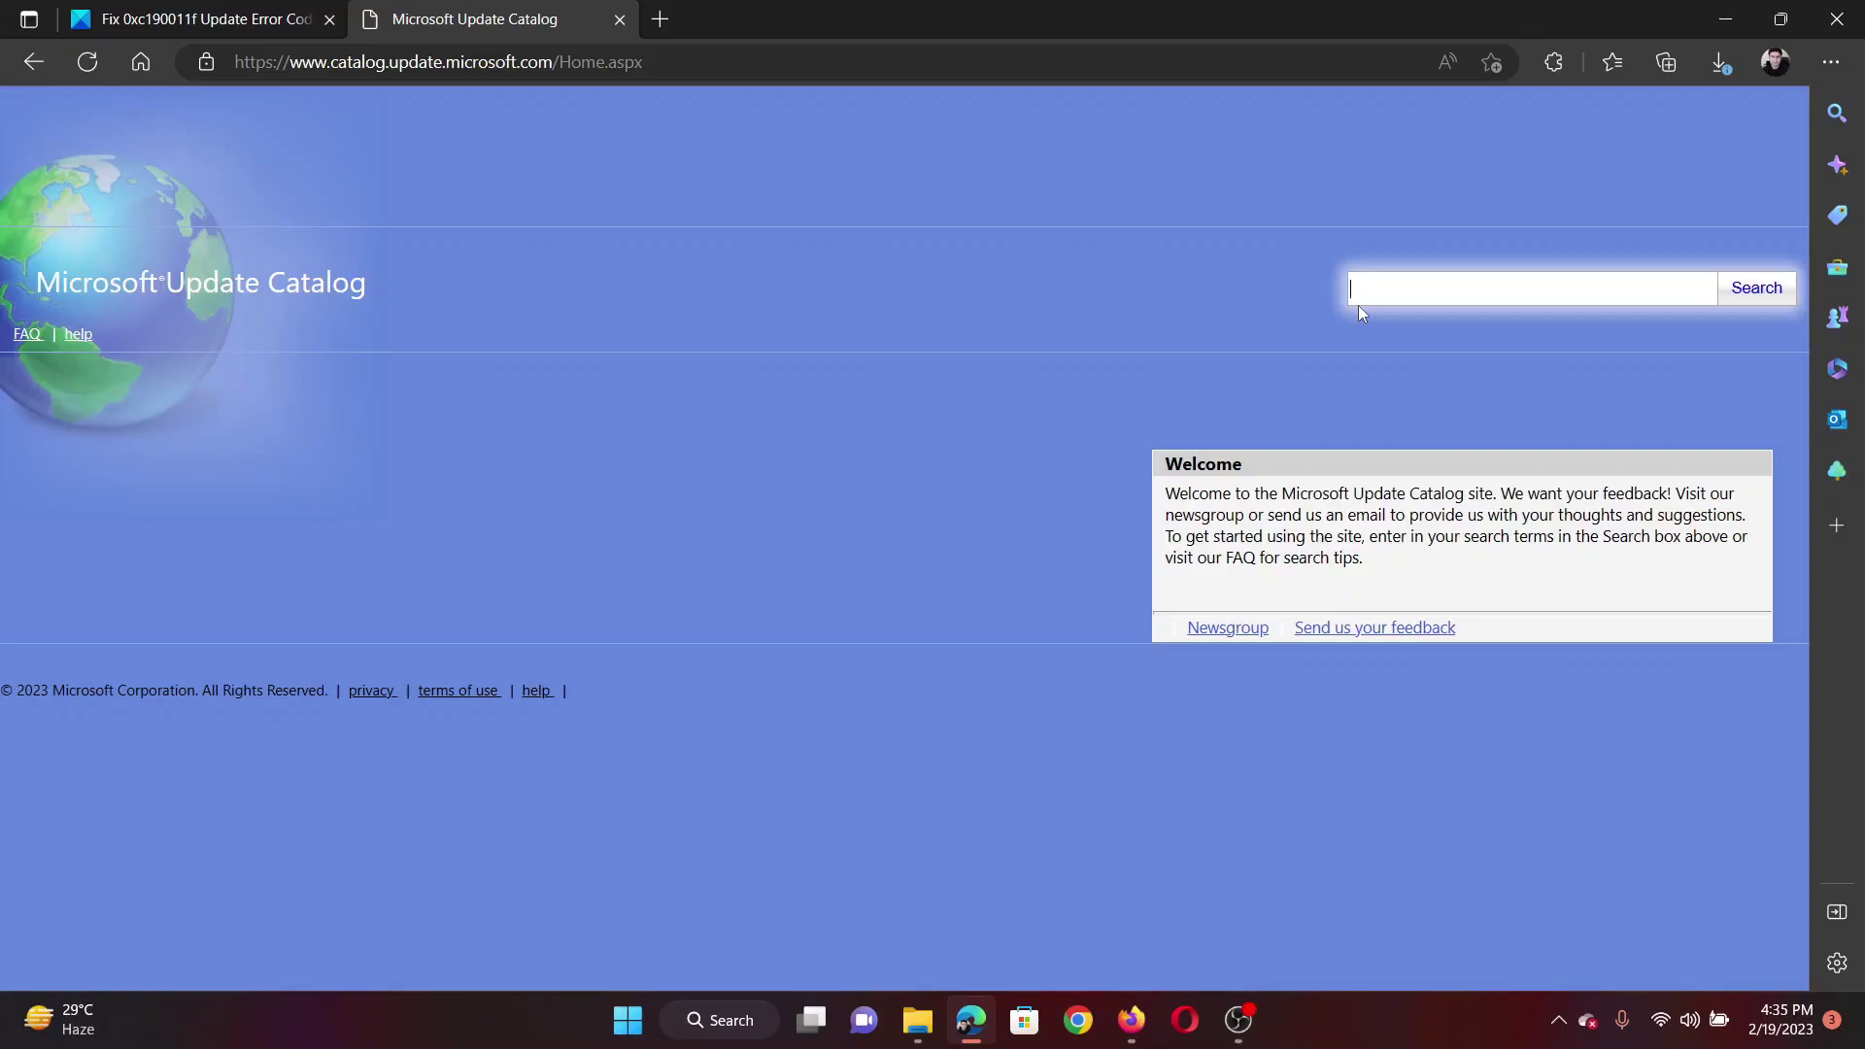
{"action": "type", "text": "2"}
{"action": "type", "text": "023-02"}
Step: Search the catalog for '2023-02', returning 237 results
{"action": "key", "text": "Return"}
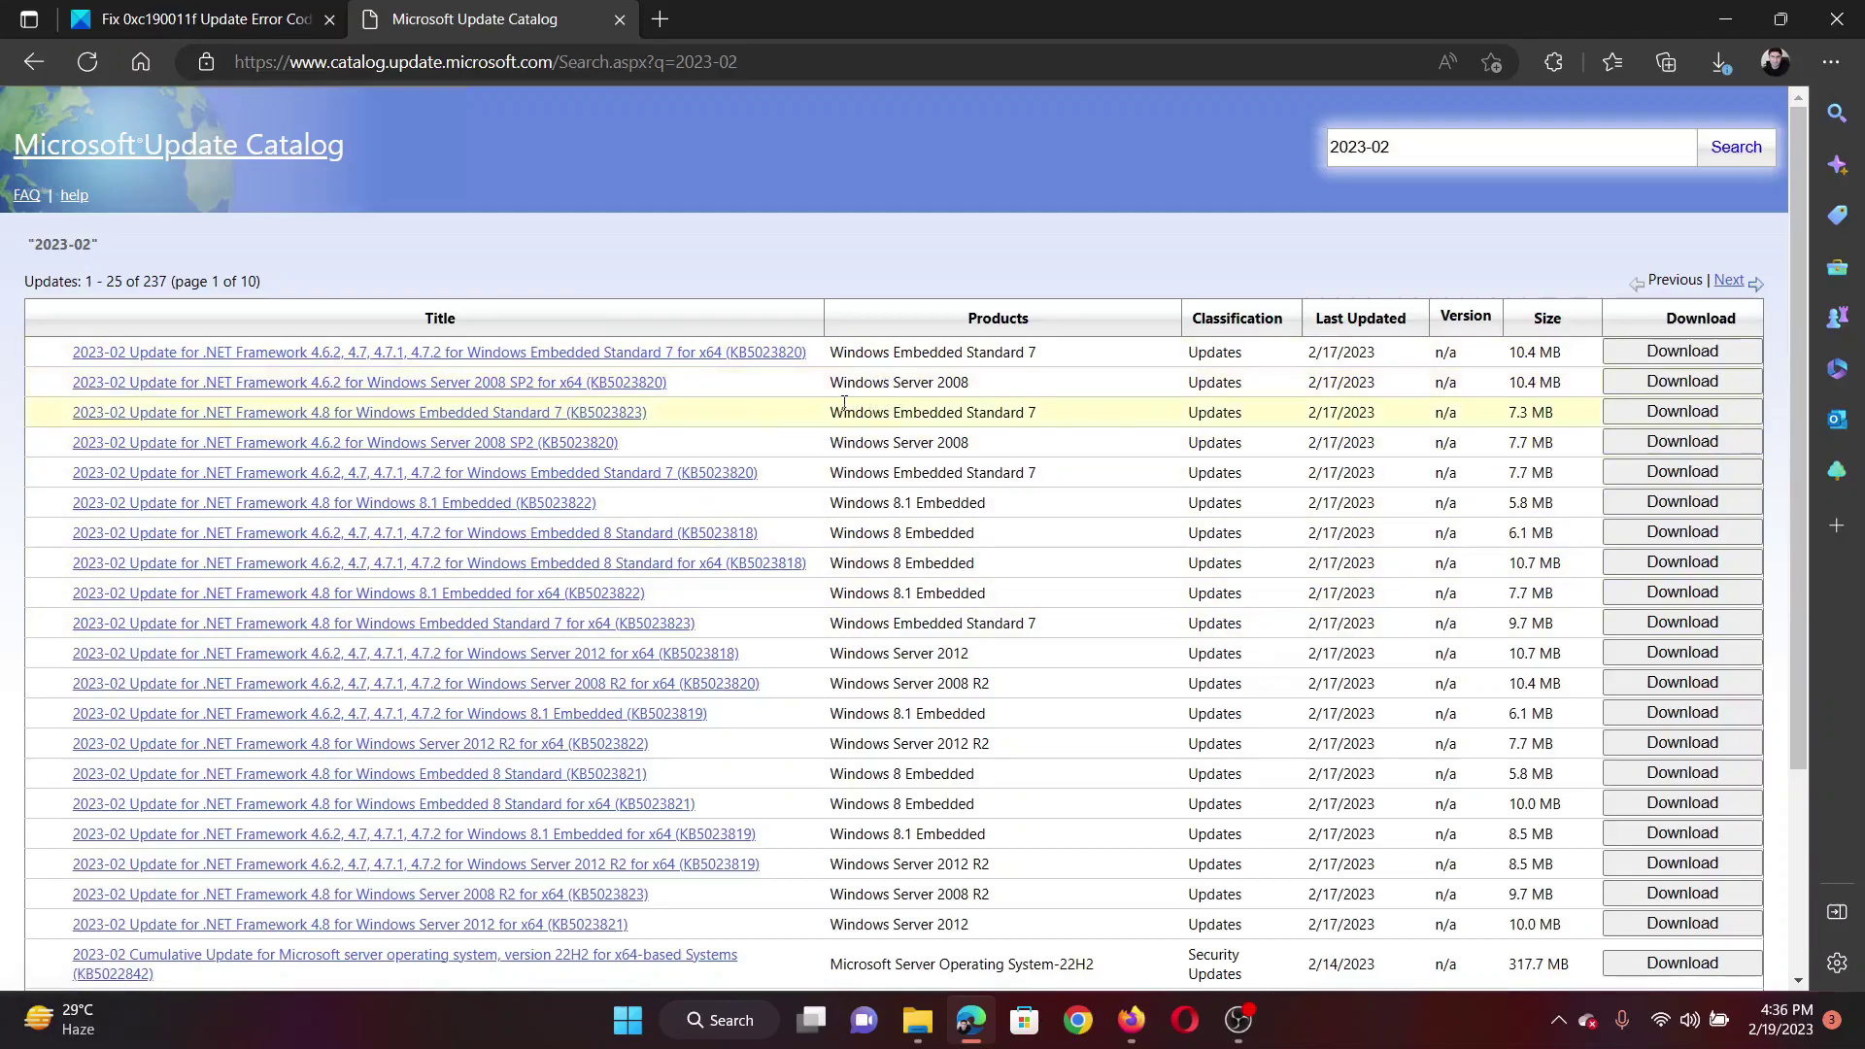
{"action": "scroll", "coordinate": [846, 598], "scroll_direction": "down", "scroll_amount": 5}
{"action": "scroll", "coordinate": [852, 685], "scroll_direction": "down", "scroll_amount": 3}
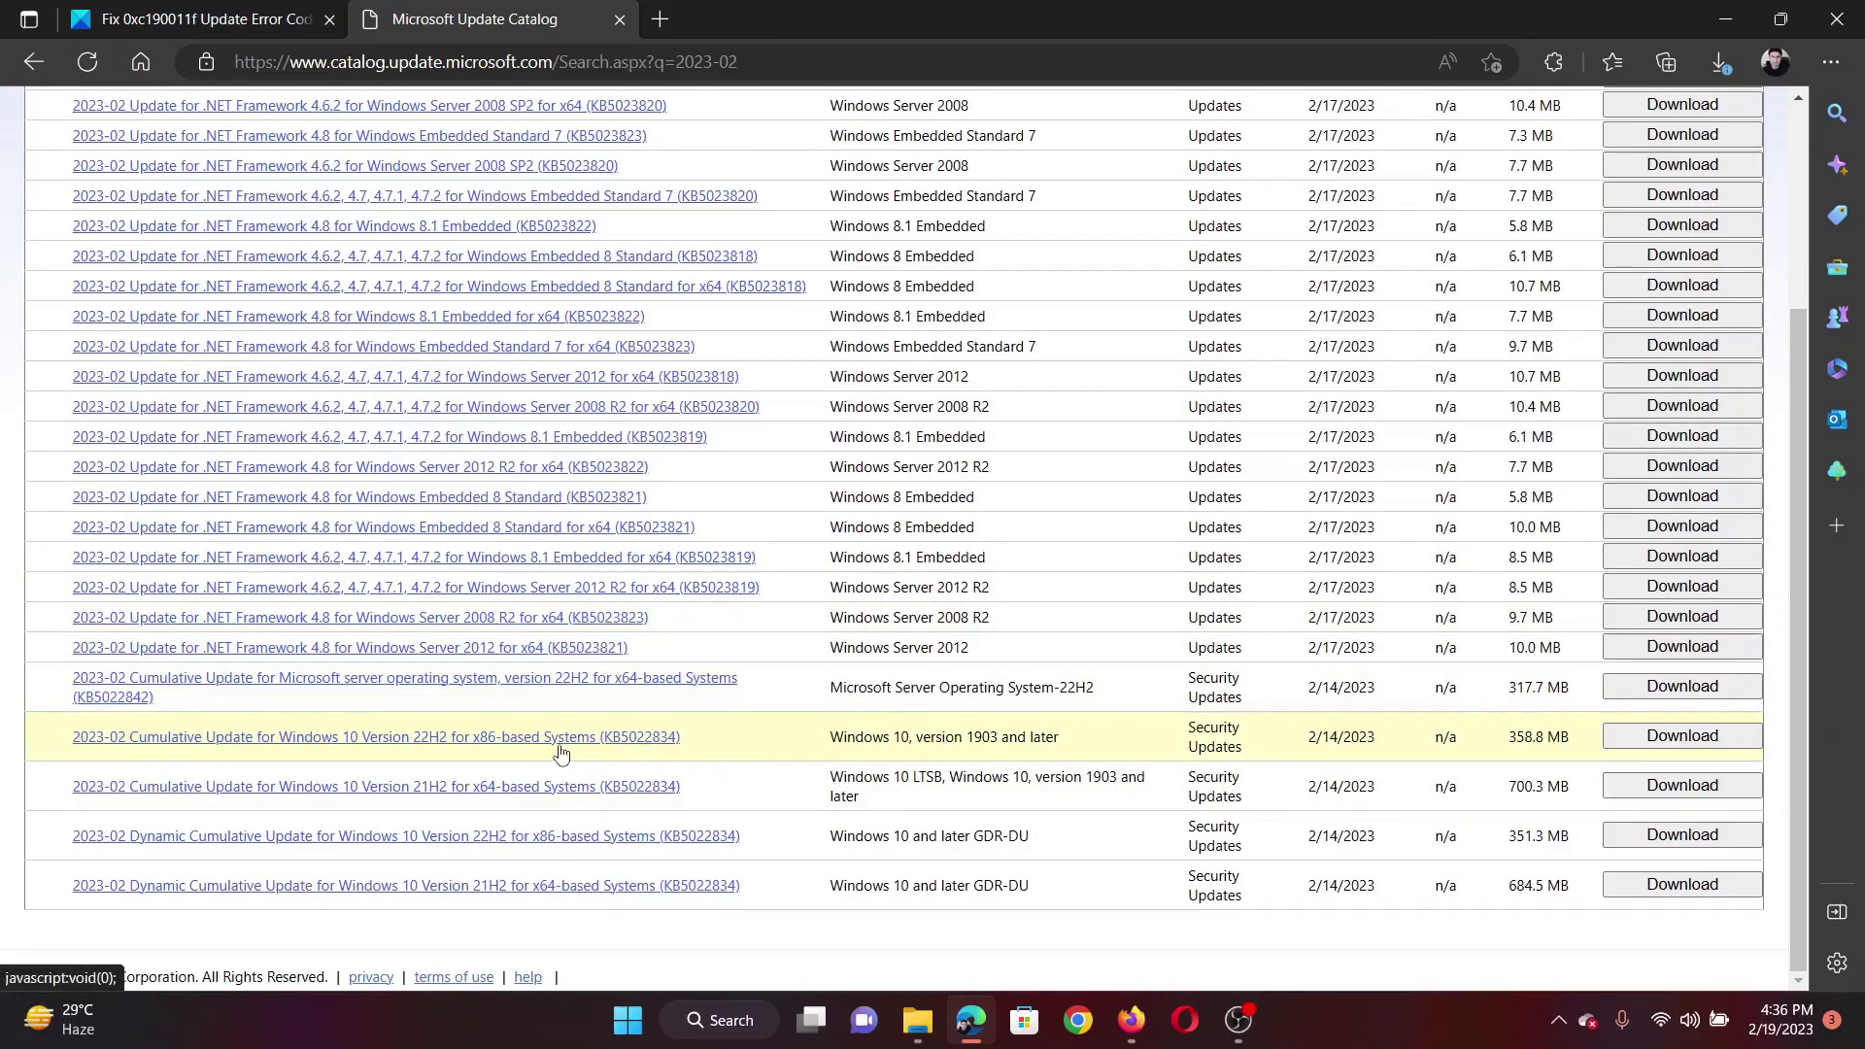
Step: Download the KB5022834 x86 .msu update for Windows 10 22H2 and return to the article tab
{"action": "left_click", "coordinate": [1682, 737]}
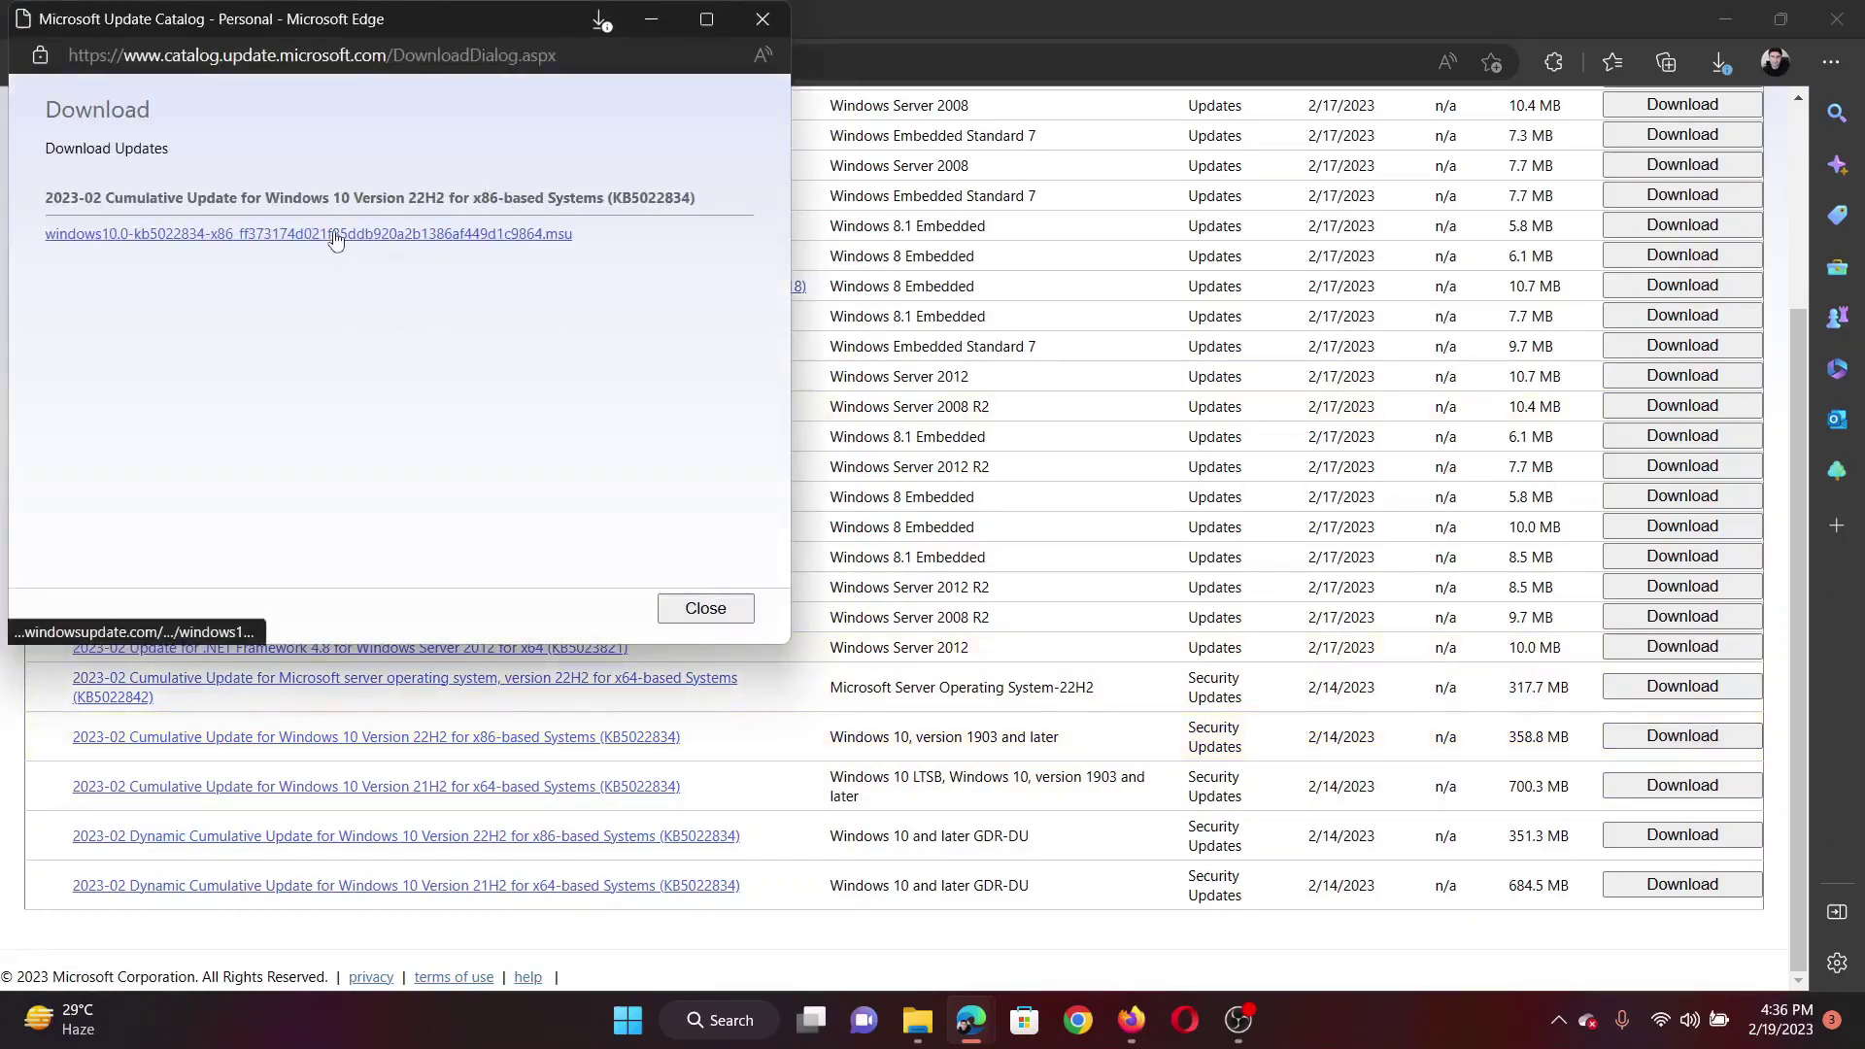
{"action": "left_click", "coordinate": [335, 237]}
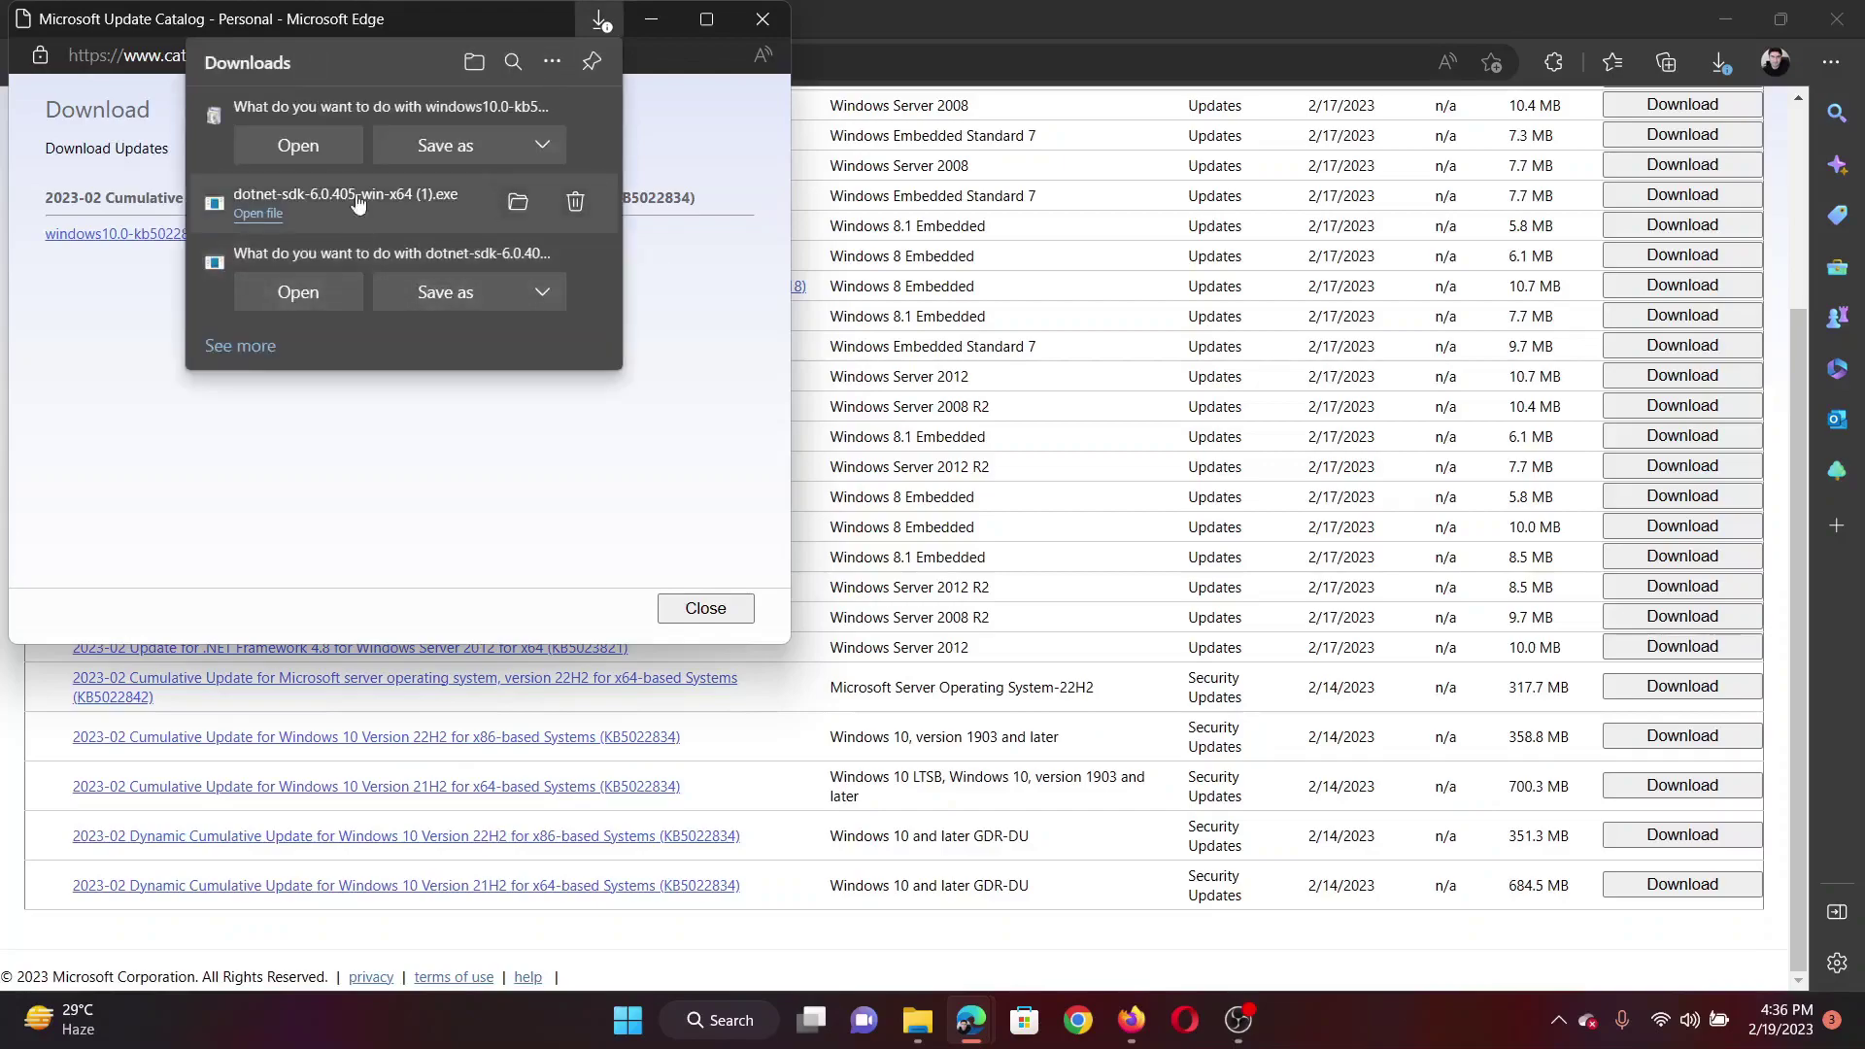
{"action": "left_click", "coordinate": [297, 145]}
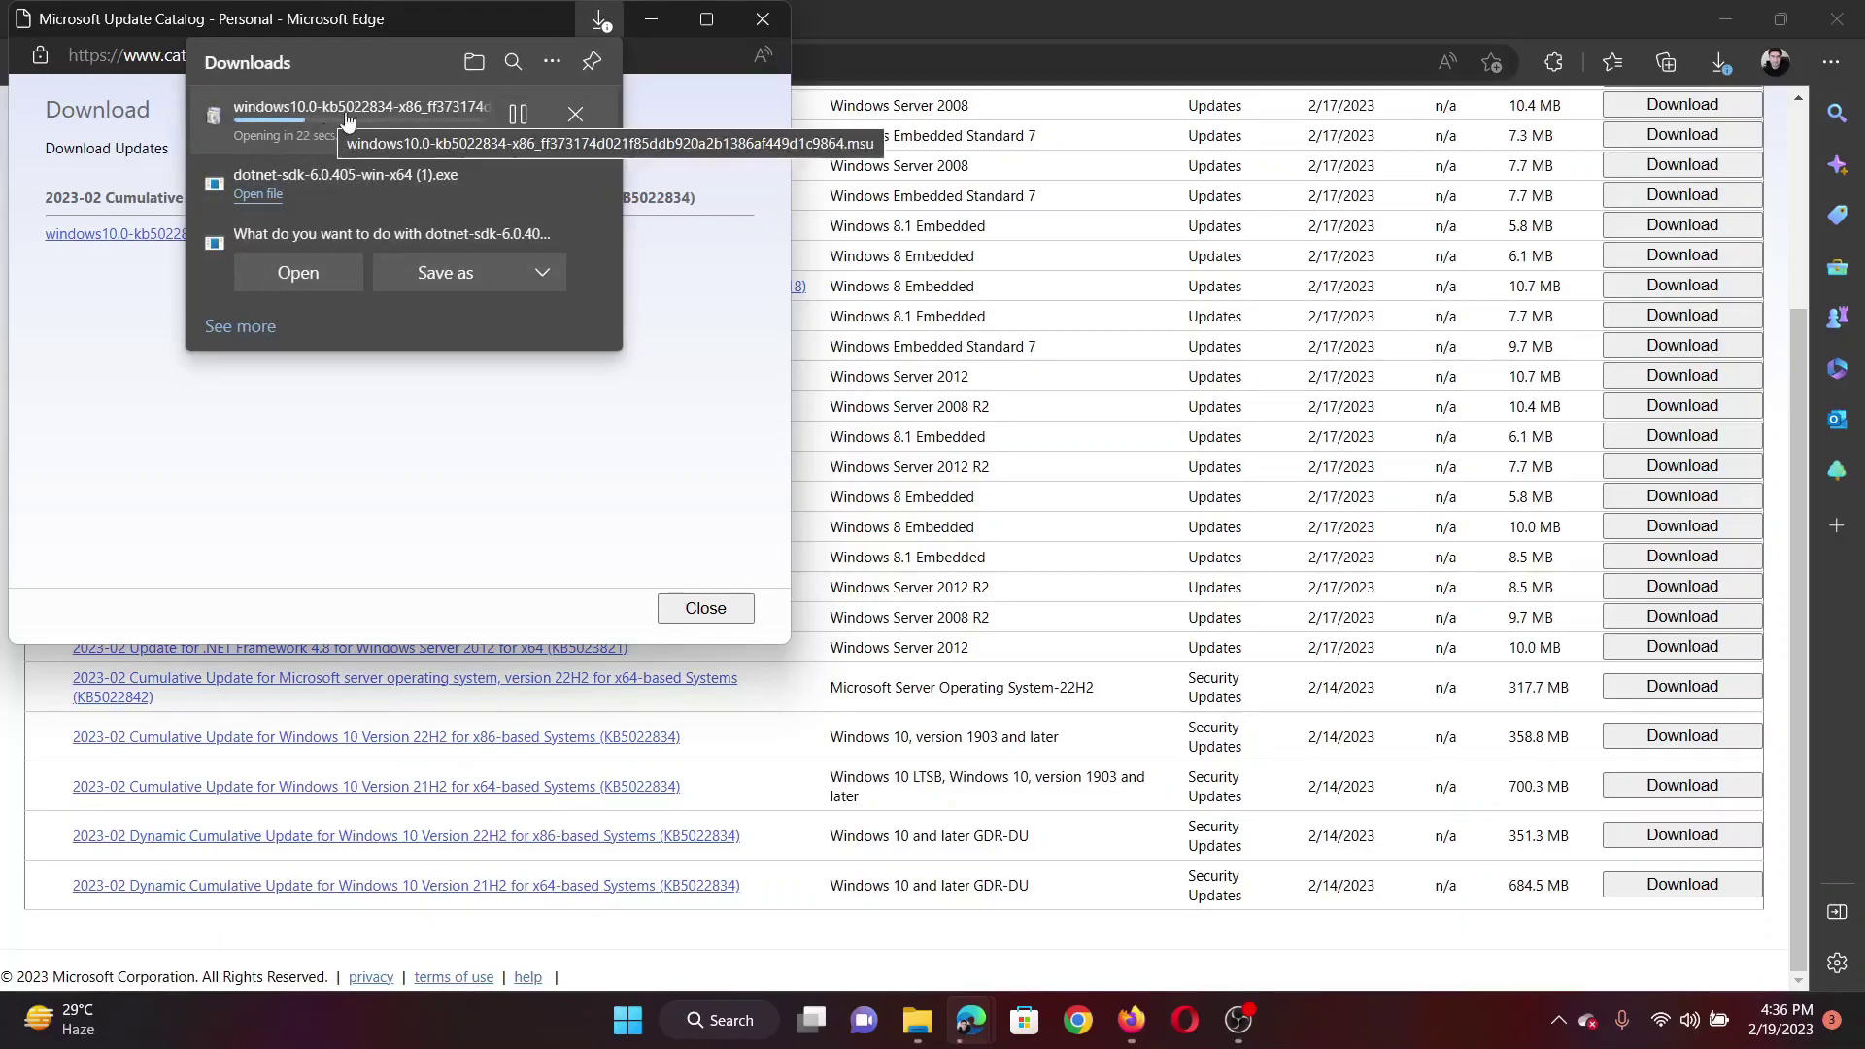
{"action": "left_click", "coordinate": [916, 25]}
{"action": "left_click", "coordinate": [175, 20]}
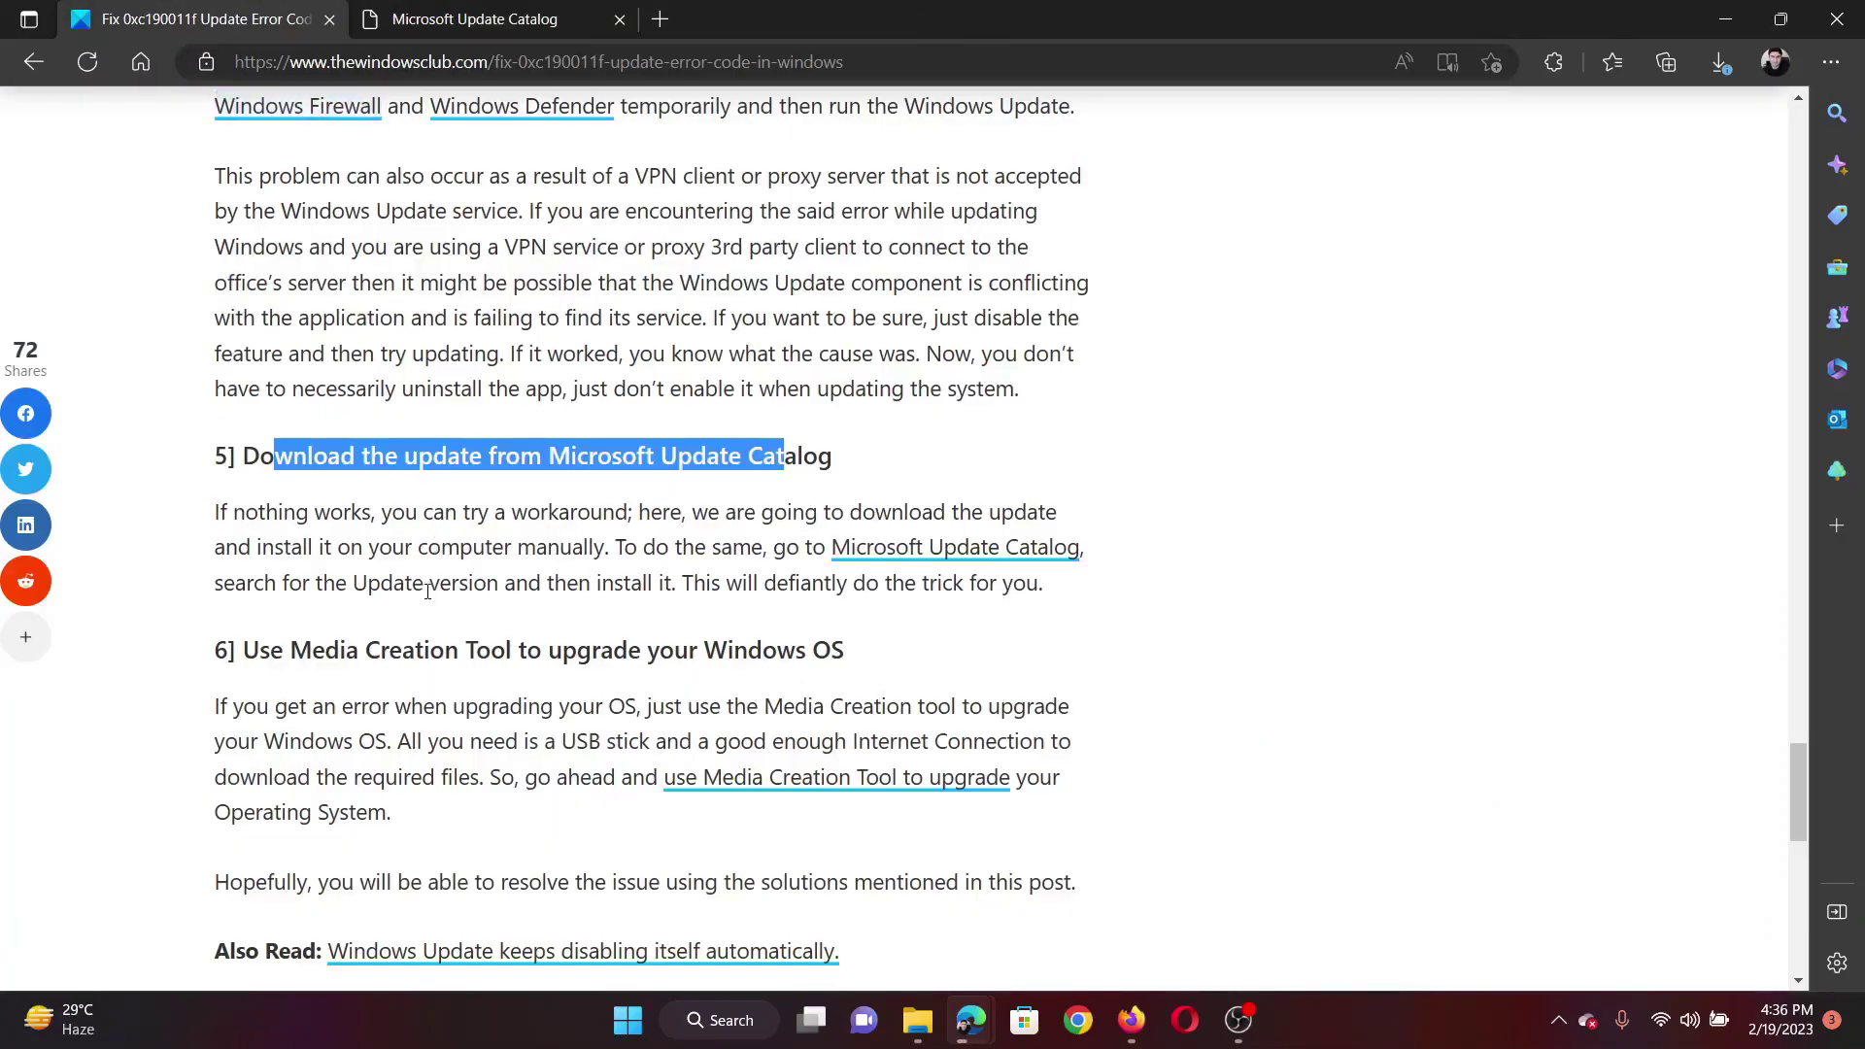
{"action": "scroll", "coordinate": [427, 593], "scroll_direction": "up", "scroll_amount": 5}
{"action": "scroll", "coordinate": [428, 593], "scroll_direction": "up", "scroll_amount": 5}
{"action": "scroll", "coordinate": [428, 594], "scroll_direction": "up", "scroll_amount": 5}
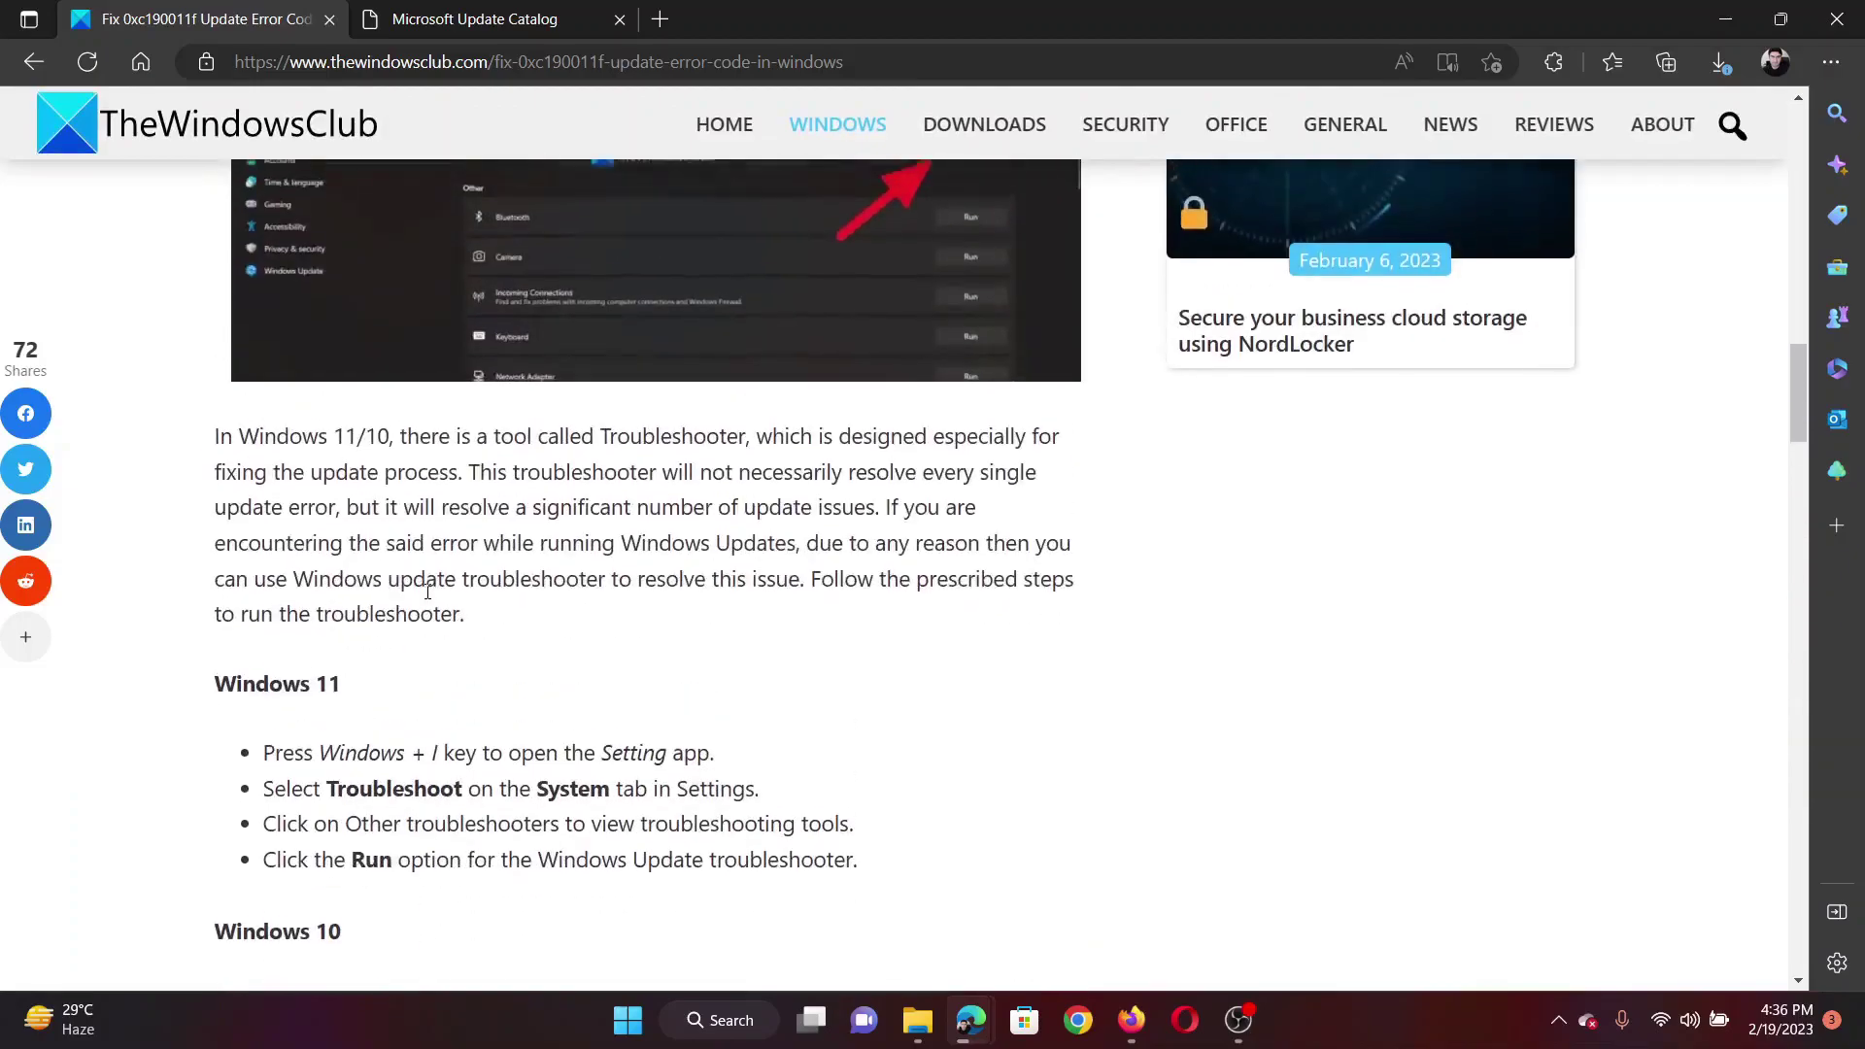
{"action": "scroll", "coordinate": [427, 593], "scroll_direction": "up", "scroll_amount": 5}
{"action": "scroll", "coordinate": [427, 594], "scroll_direction": "up", "scroll_amount": 5}
{"action": "scroll", "coordinate": [408, 511], "scroll_direction": "up", "scroll_amount": 3}
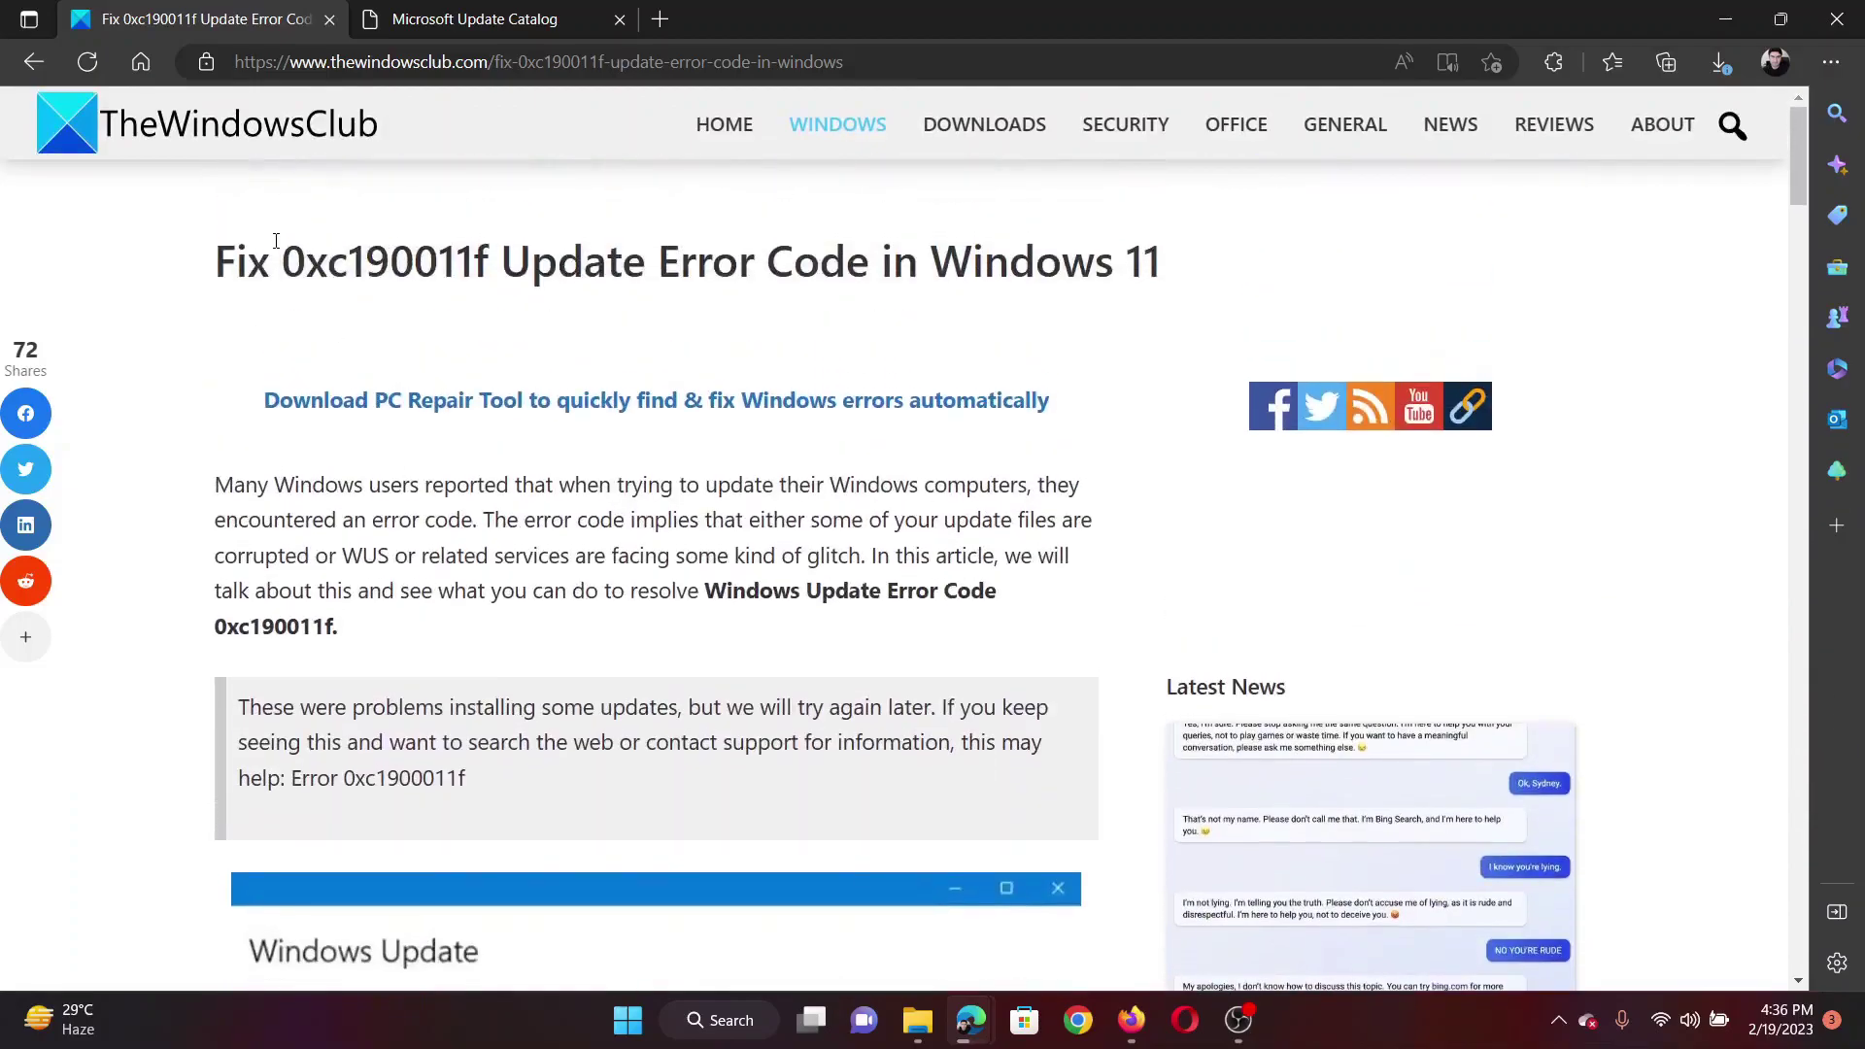
Step: Highlight the 0xc190011f error code in the article title, then clear the selection
{"action": "left_click_drag", "start_coordinate": [281, 260], "coordinate": [1115, 259]}
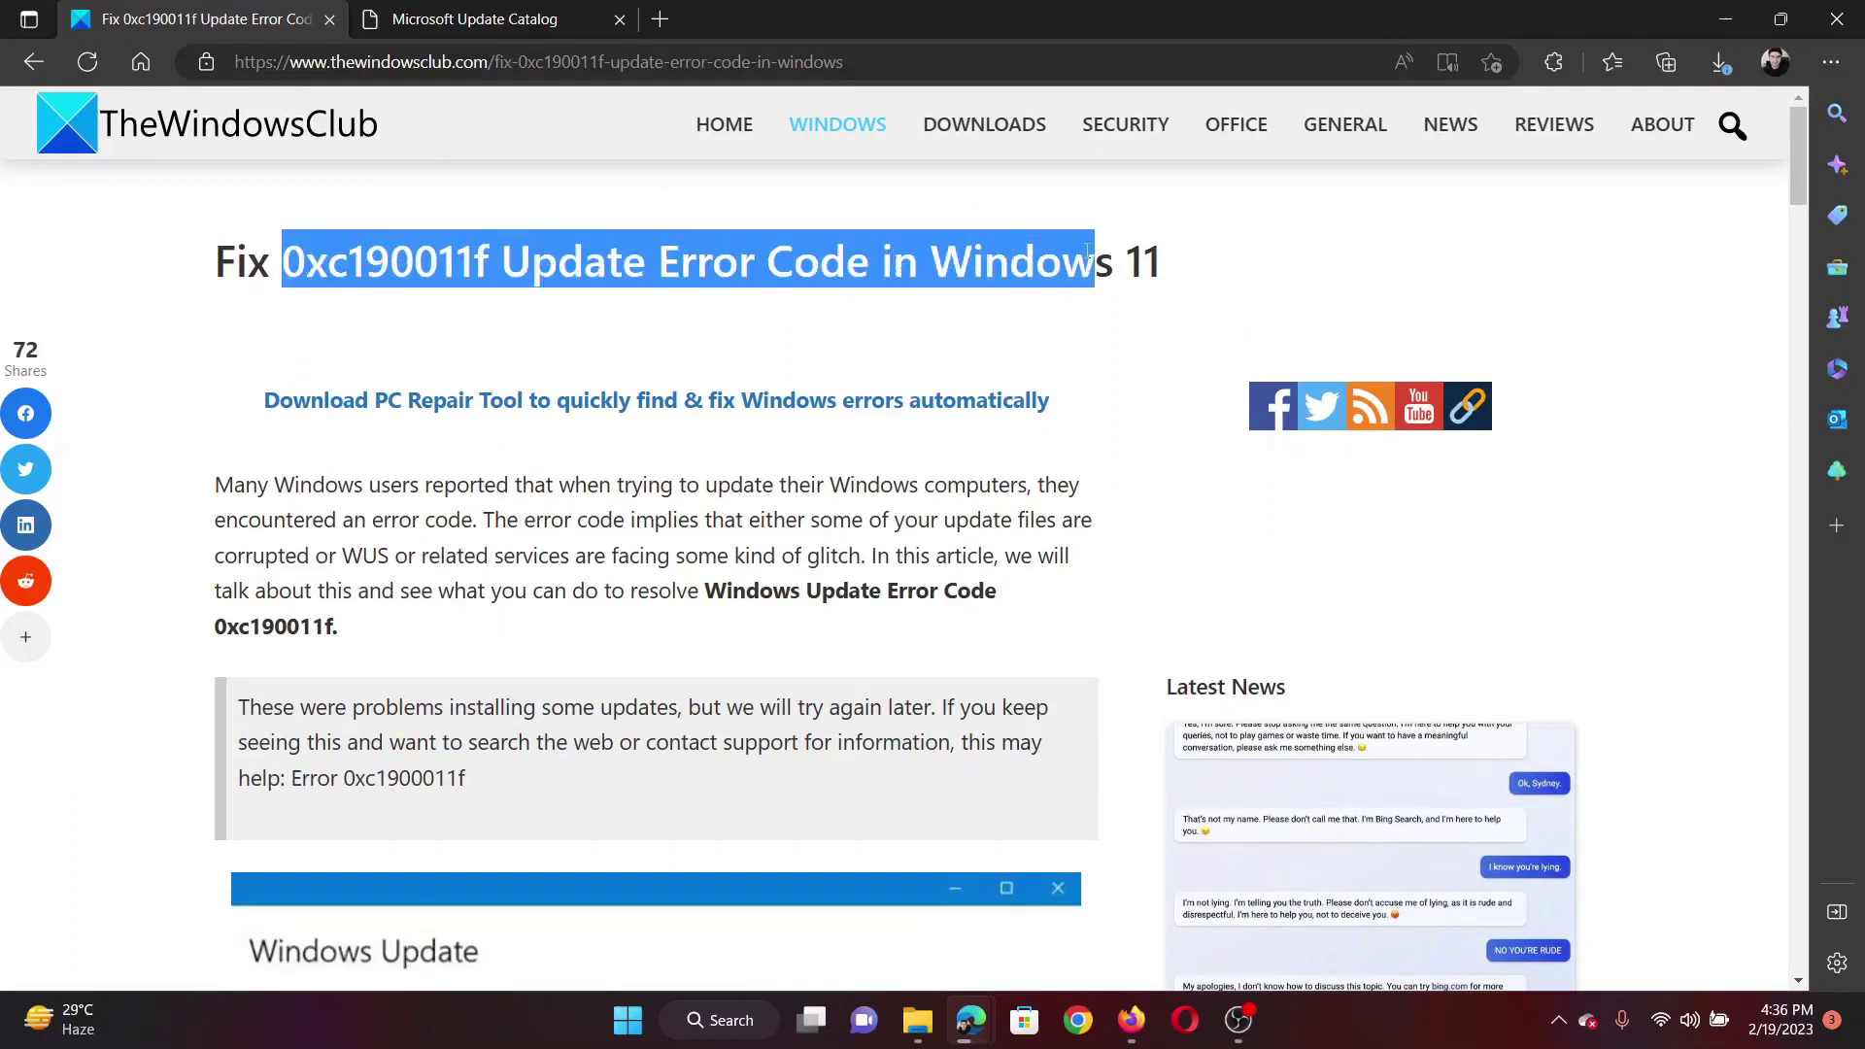
{"action": "left_click", "coordinate": [958, 337]}
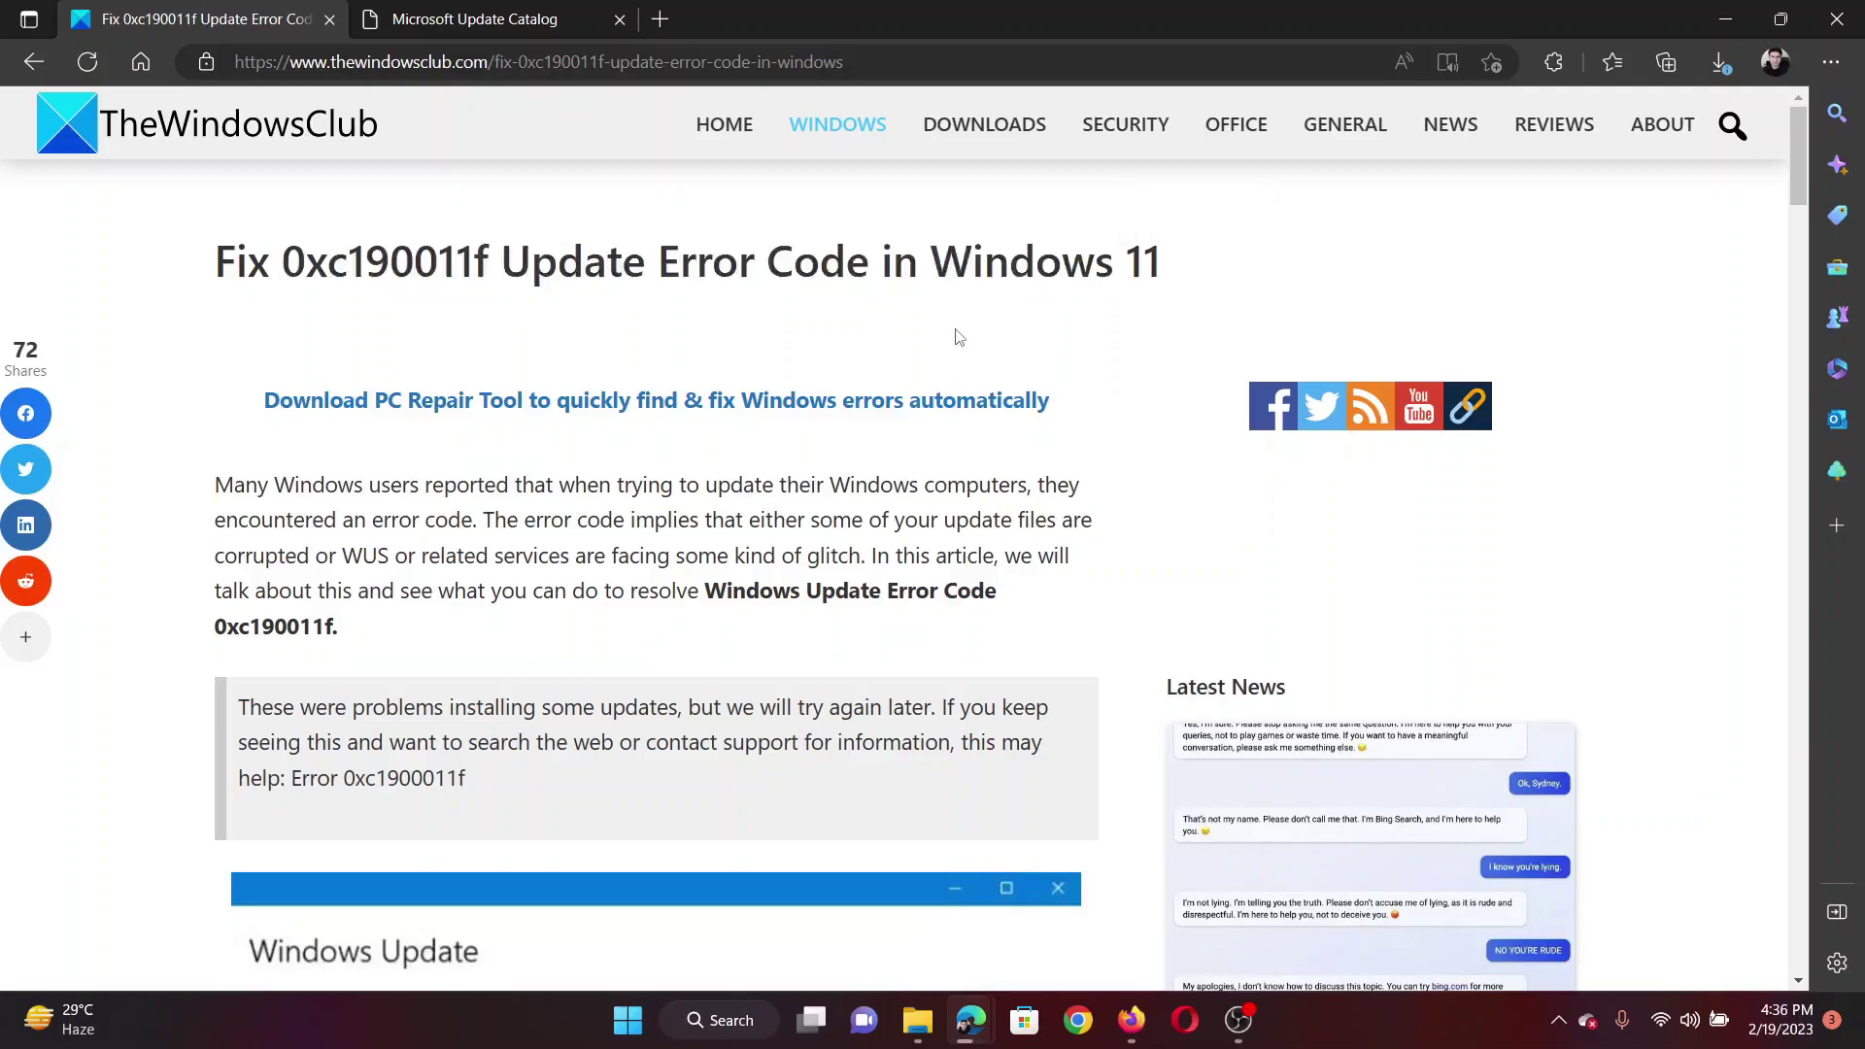